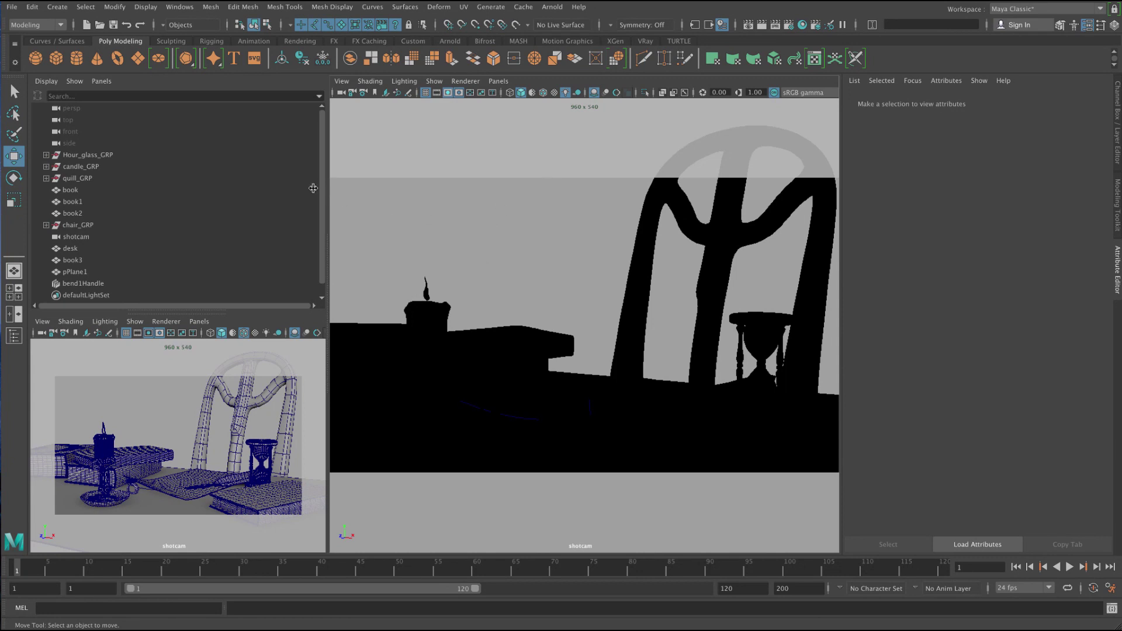
Shift the divider between the outliner and the shotcam viewport left to widen the viewport.
drag(314, 188, 289, 188)
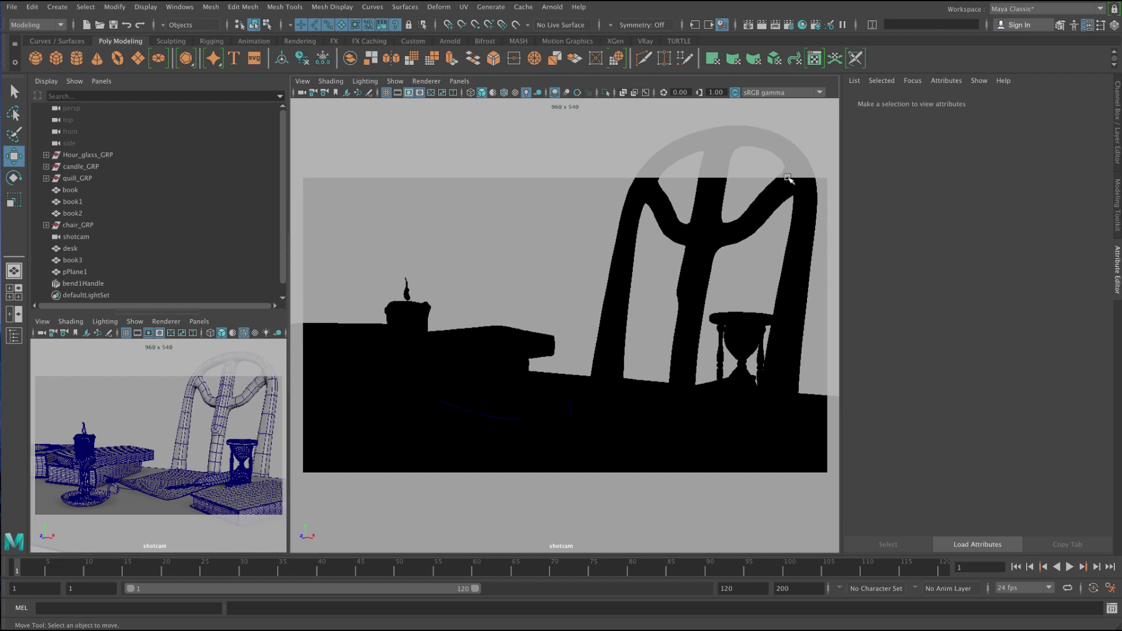
Open the Arnold RenderView window and move it down and to the right.
click(552, 6)
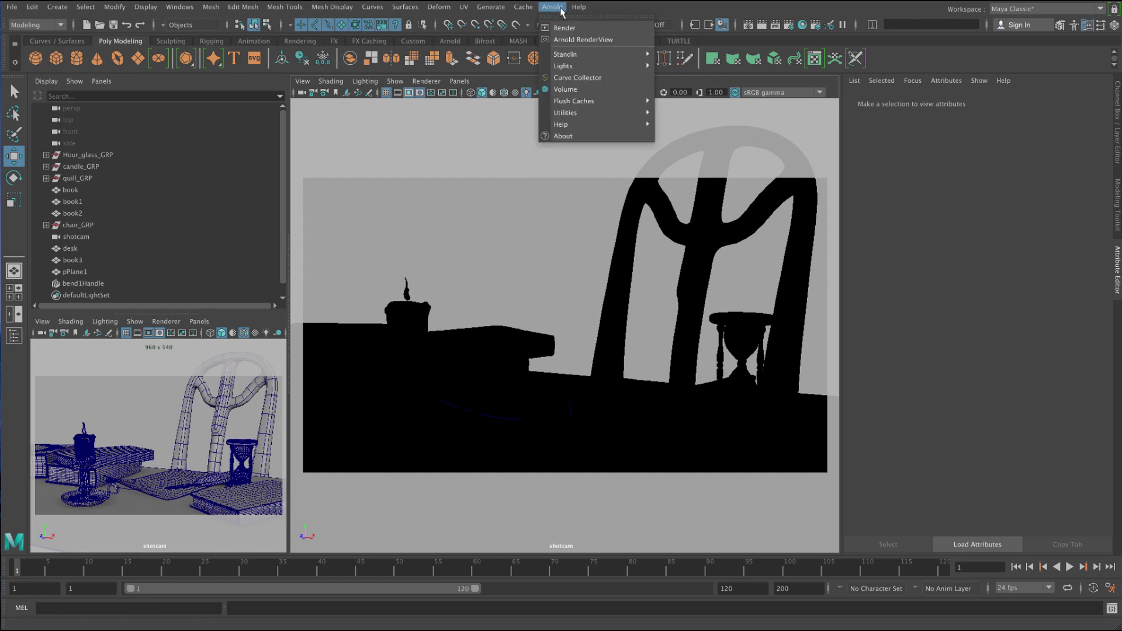
click(559, 39)
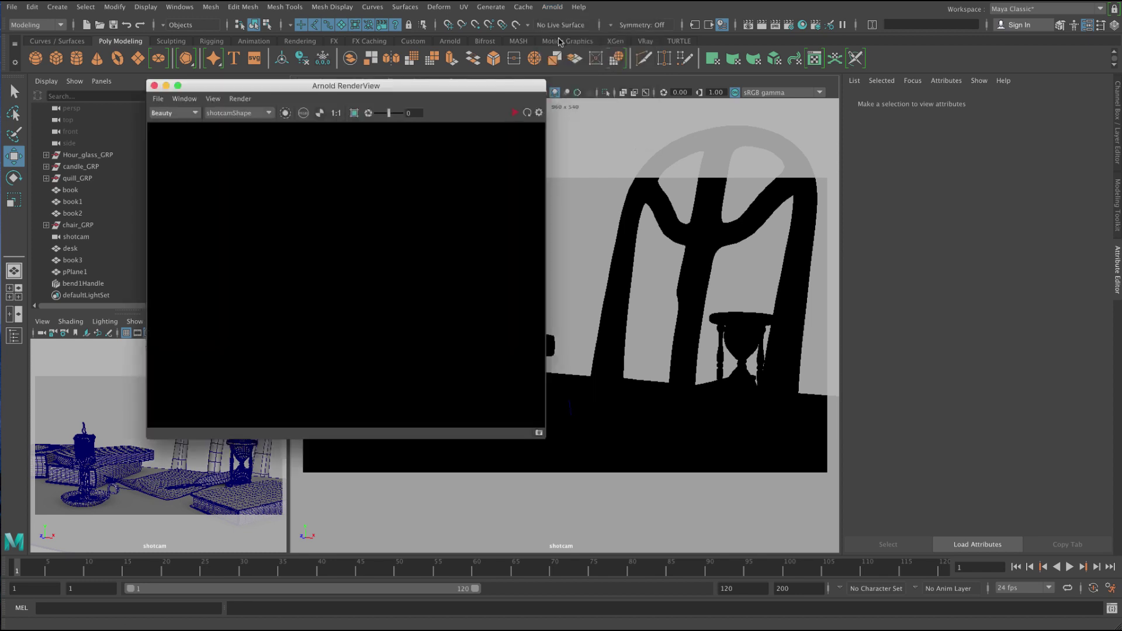
drag(442, 91, 591, 119)
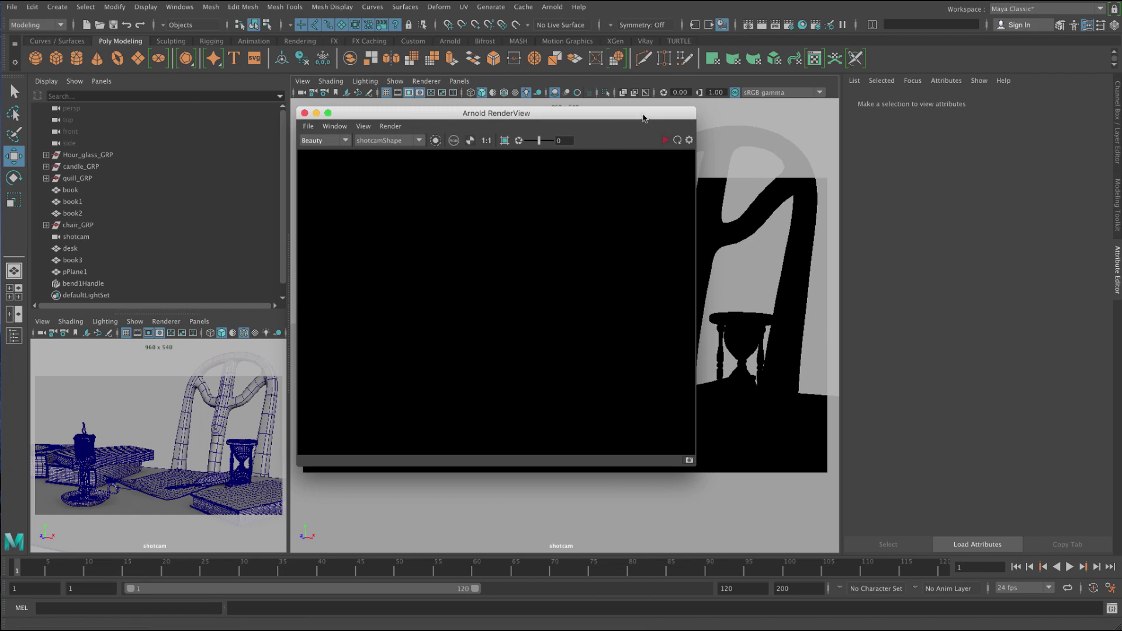
drag(643, 118, 834, 119)
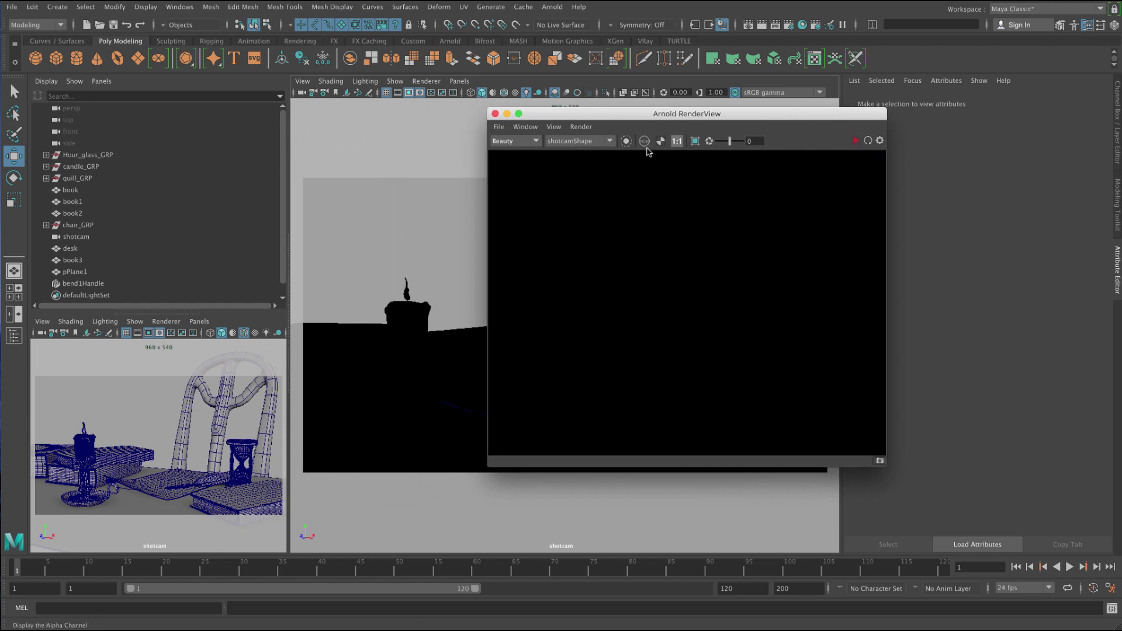
Add the 3D Manipulation and Debug Shading toolbar icons to the RenderView.
click(525, 126)
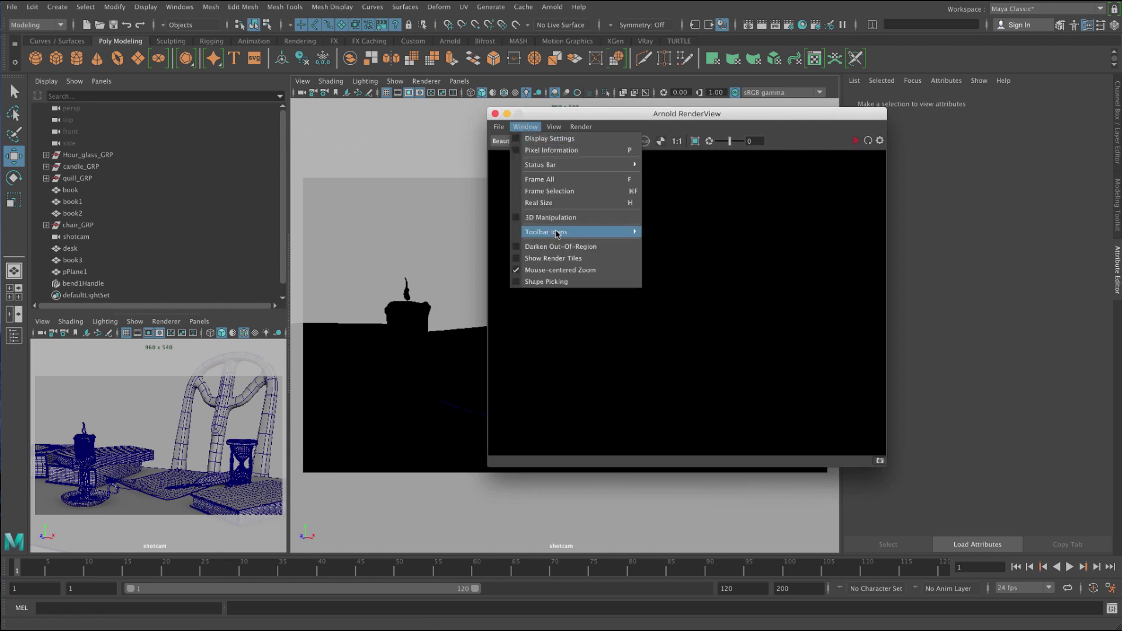
mouse_move(557, 234)
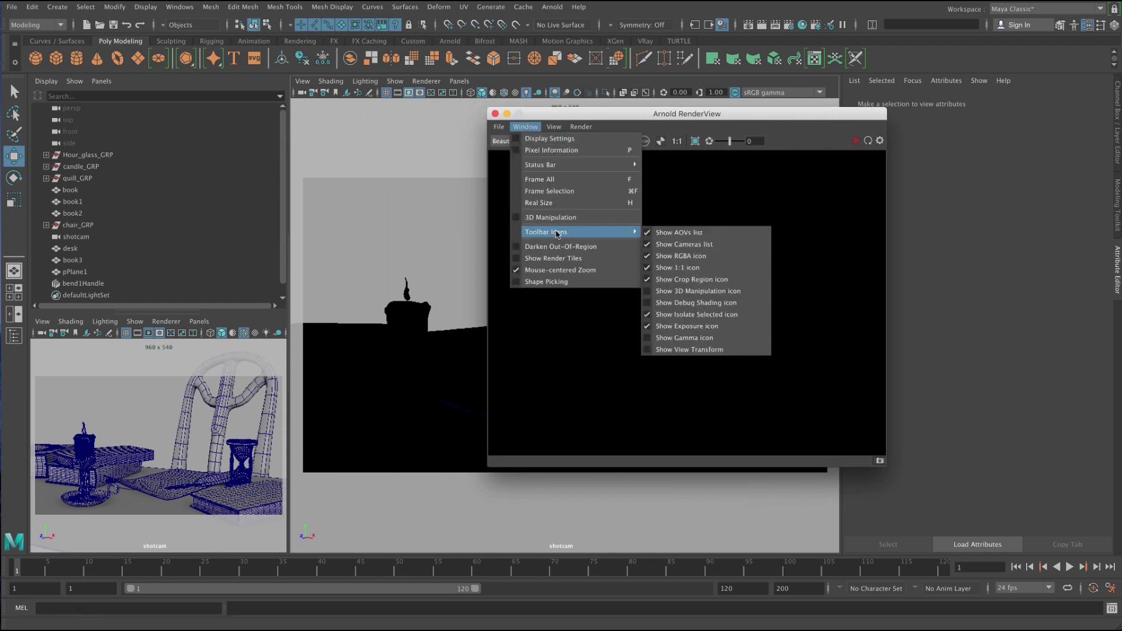
click(697, 291)
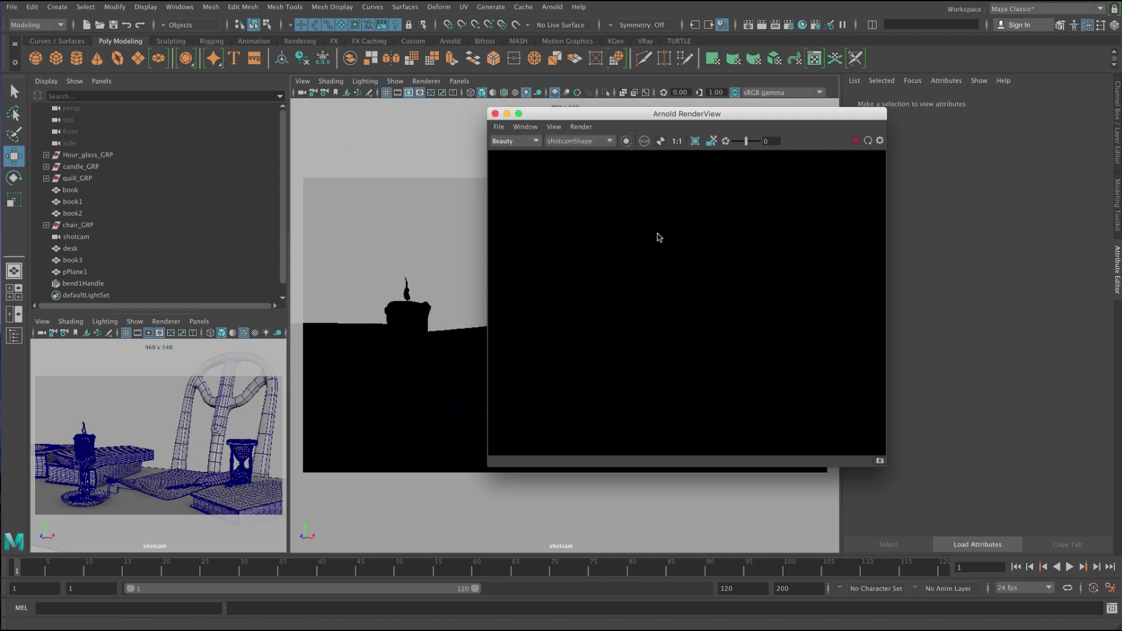
click(525, 127)
mouse_move(576, 234)
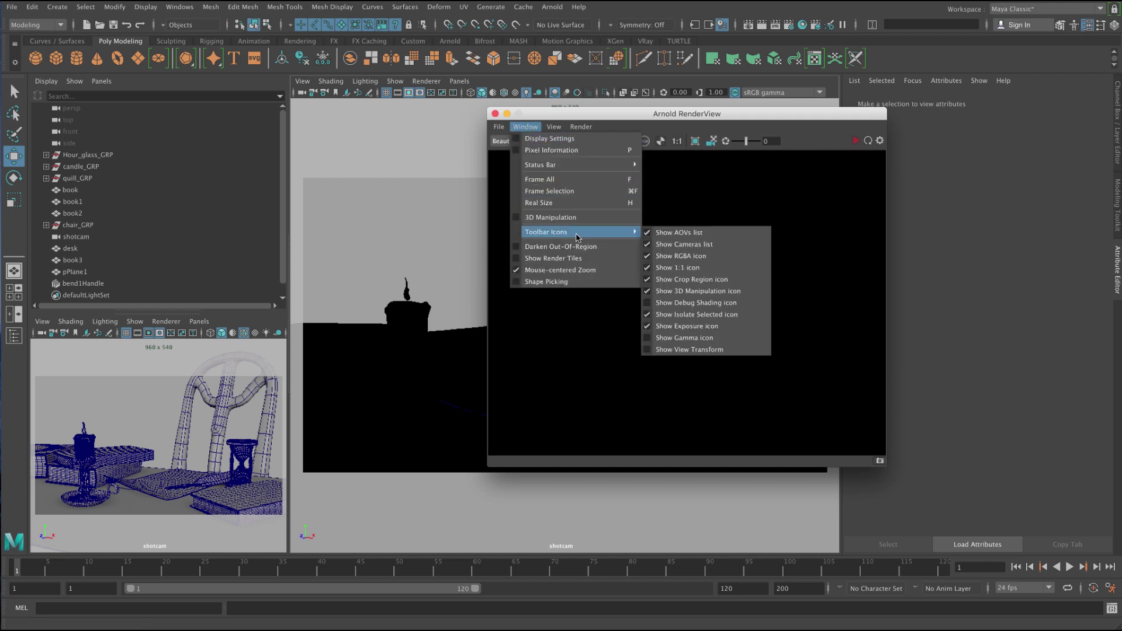
click(695, 302)
Add the Gamma and View Transform toolbar icons, then turn on Shape Picking.
click(525, 127)
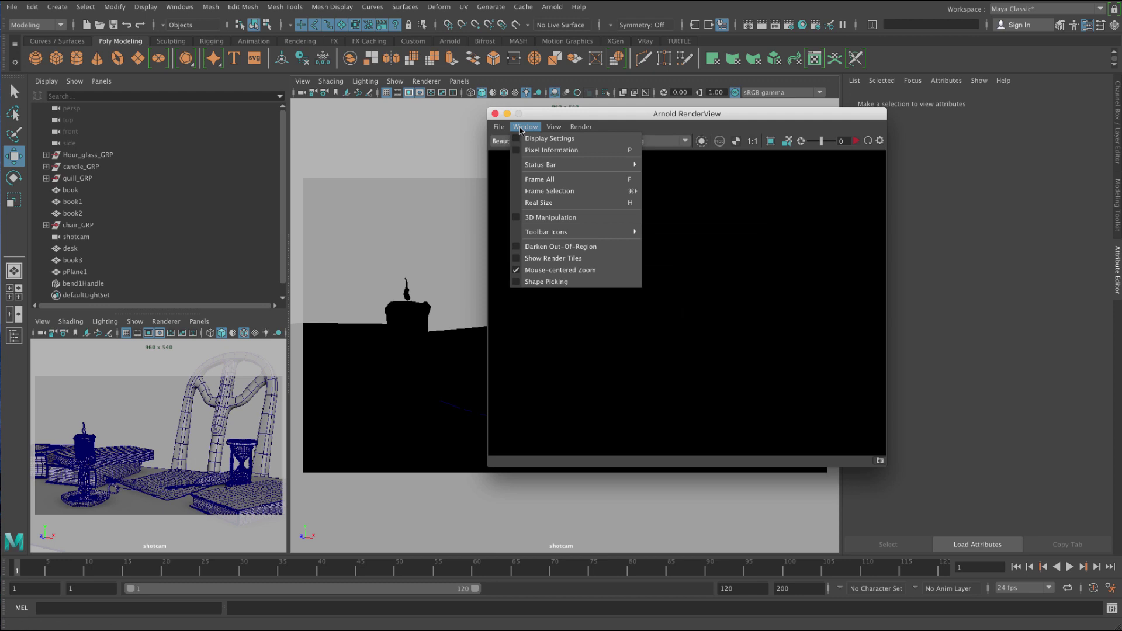
mouse_move(605, 238)
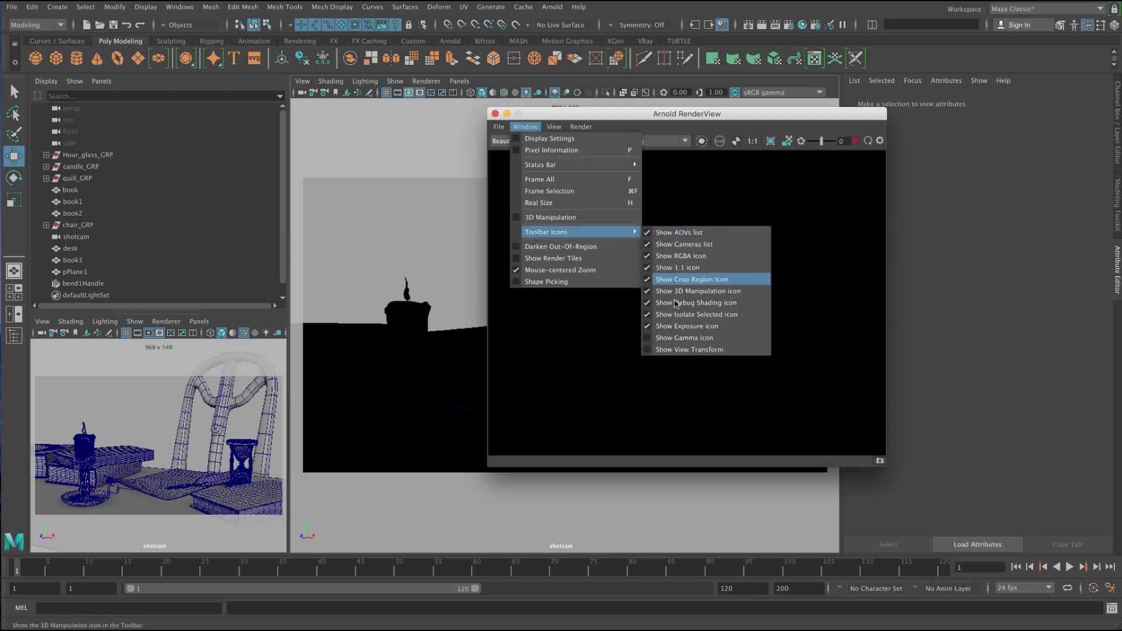
click(666, 334)
click(525, 127)
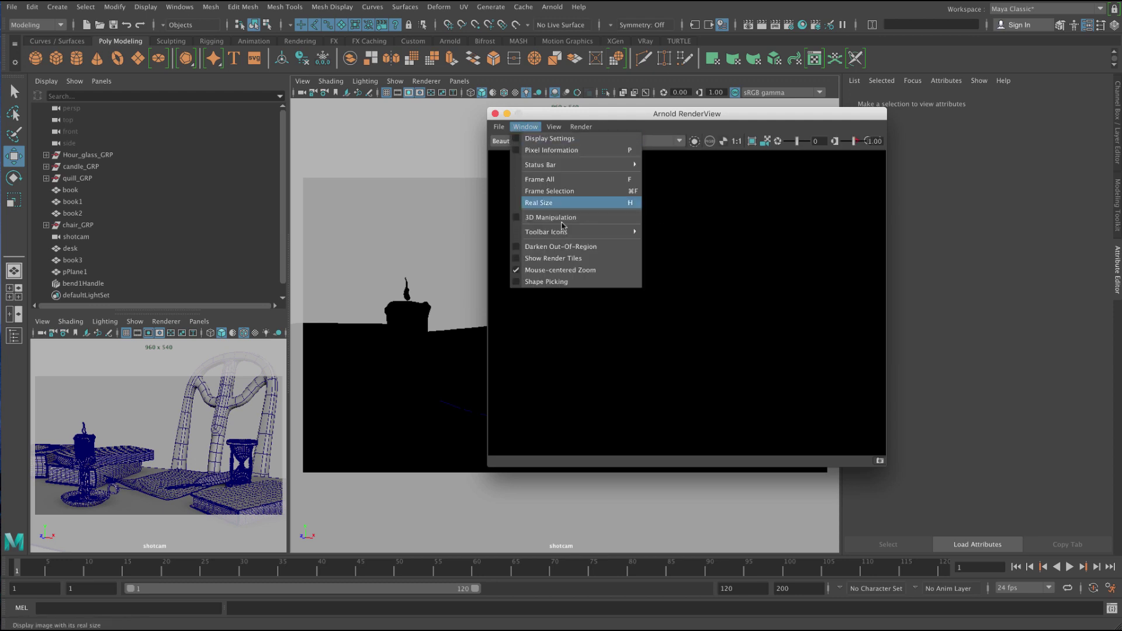
mouse_move(608, 232)
click(698, 350)
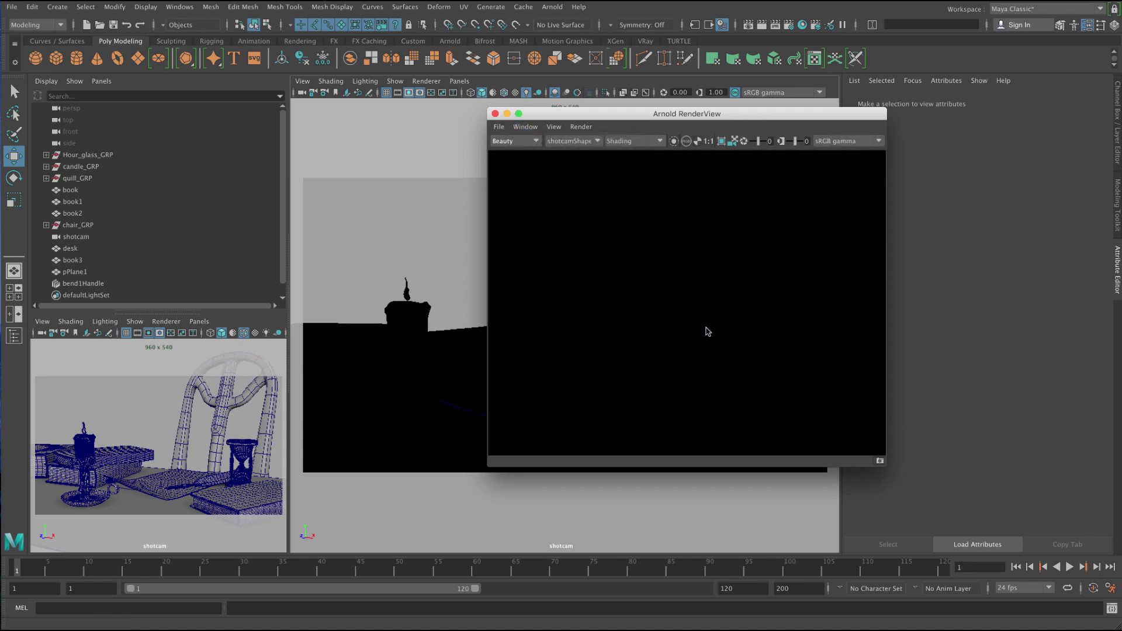
click(526, 128)
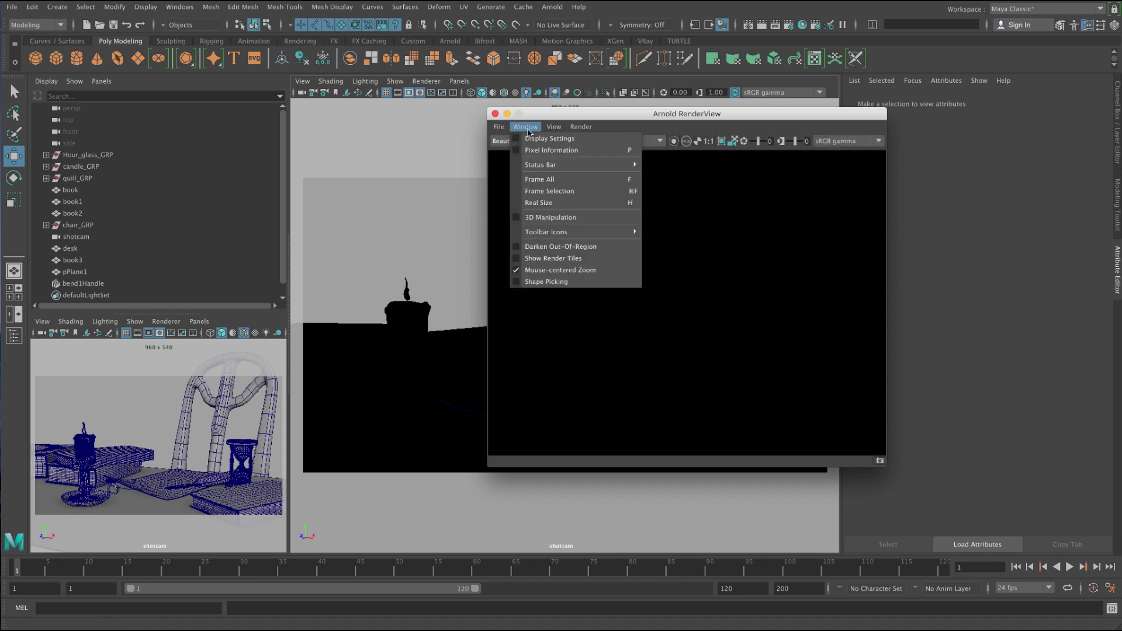
click(538, 282)
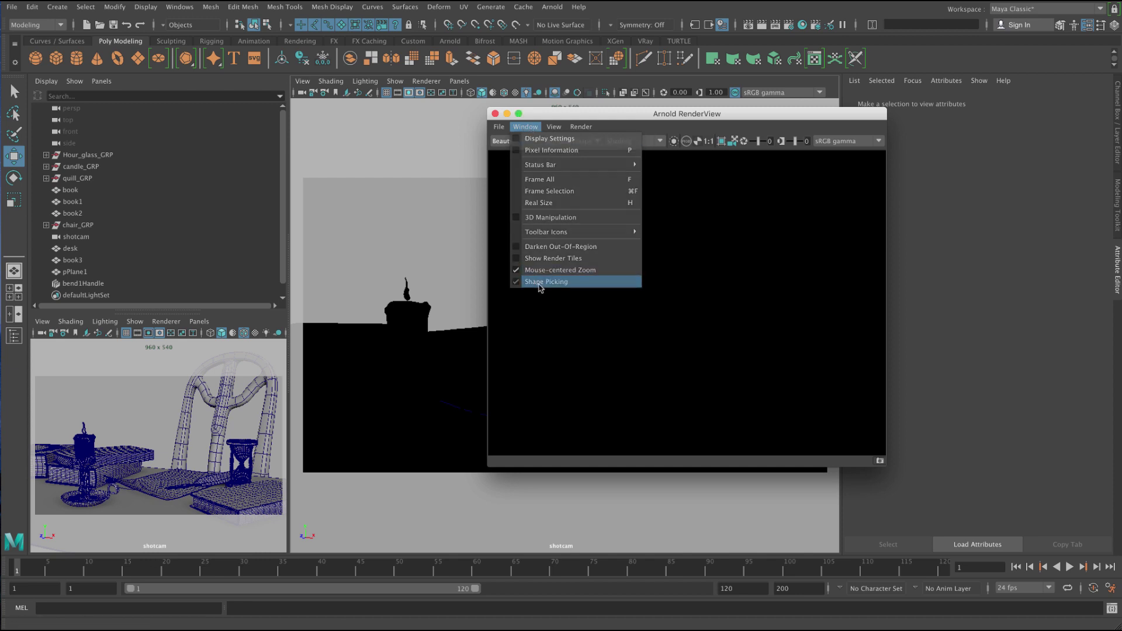
Widen the RenderView window, create an Arnold Skydome Light, and move the window aside.
drag(754, 119, 628, 115)
drag(759, 257, 1069, 268)
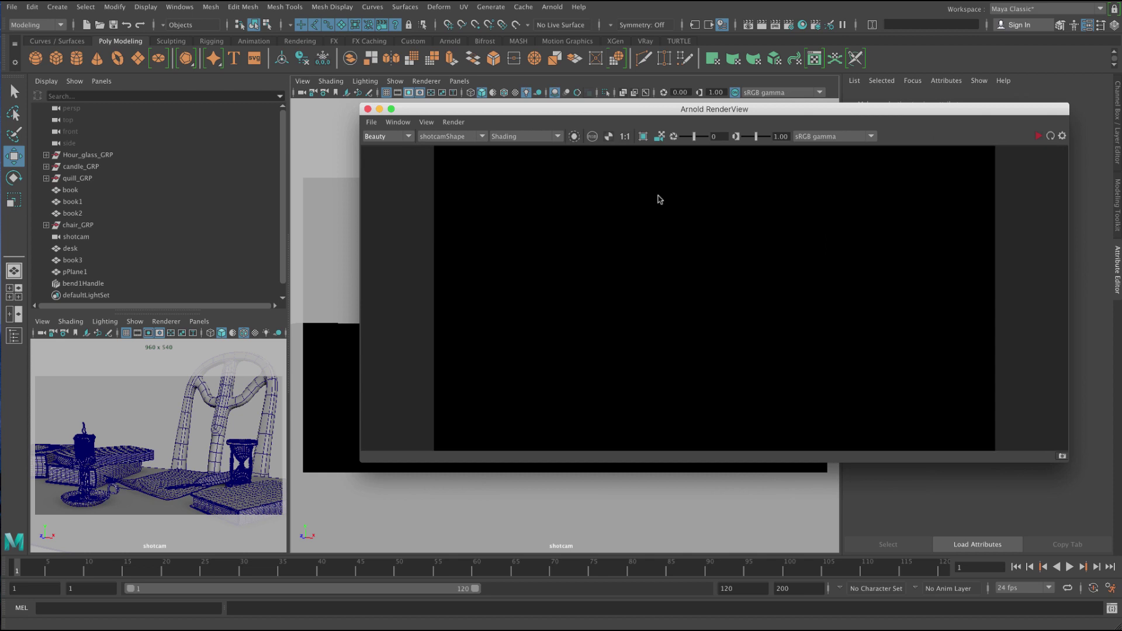
click(554, 8)
mouse_move(575, 65)
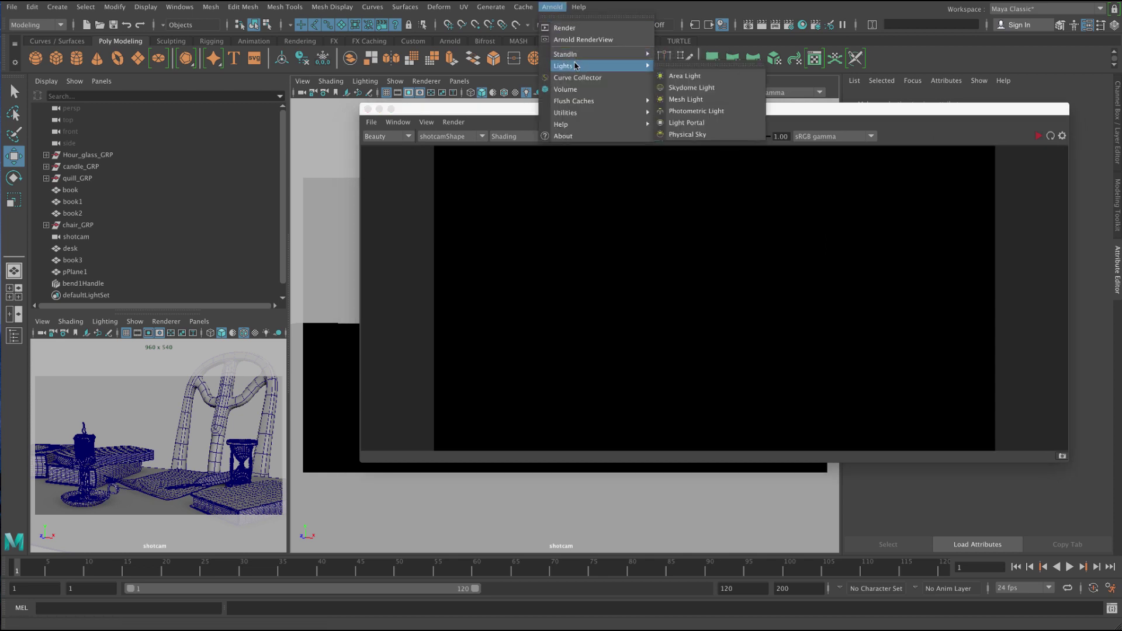
click(731, 87)
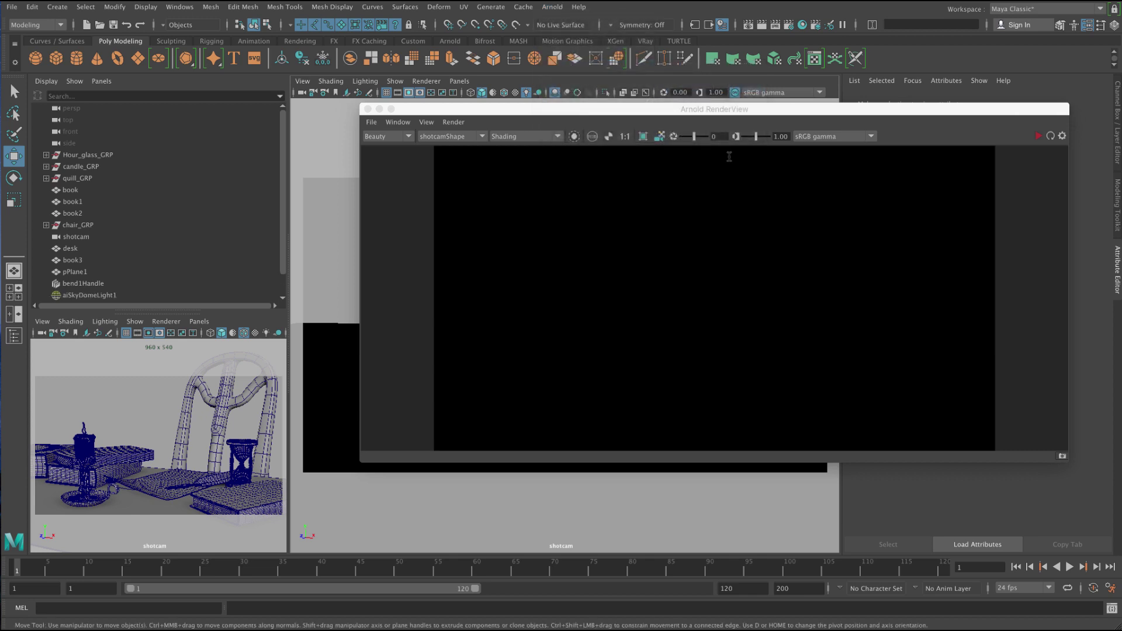
drag(535, 112, 374, 156)
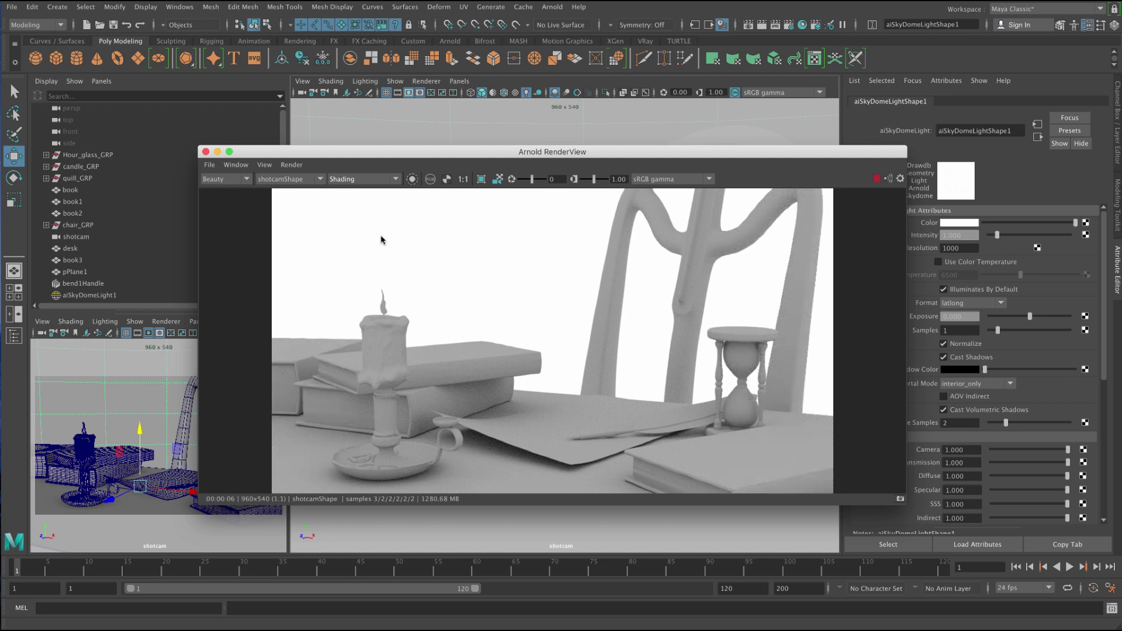
Render from the perspShape camera and pan the rendered image back into place.
click(293, 180)
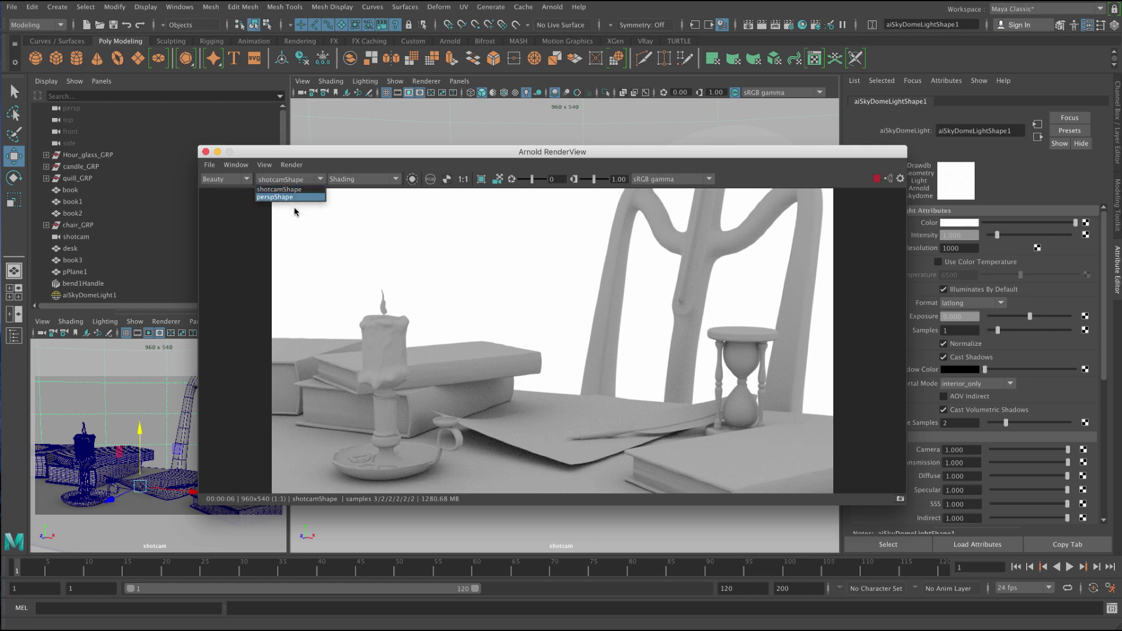
click(292, 198)
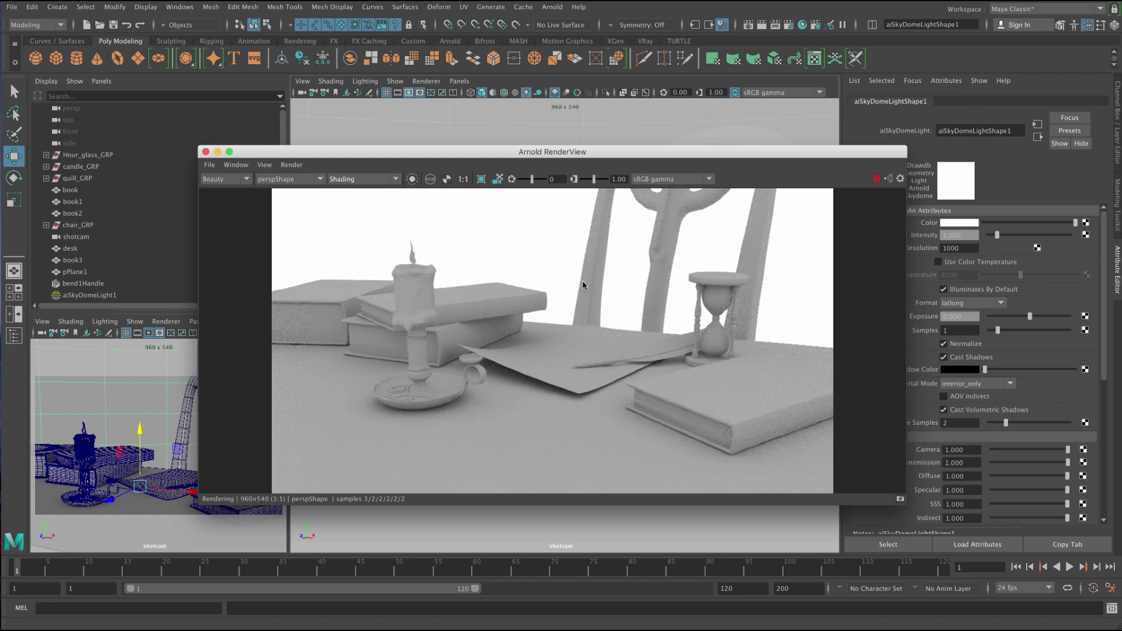
middle_drag(576, 292, 592, 297)
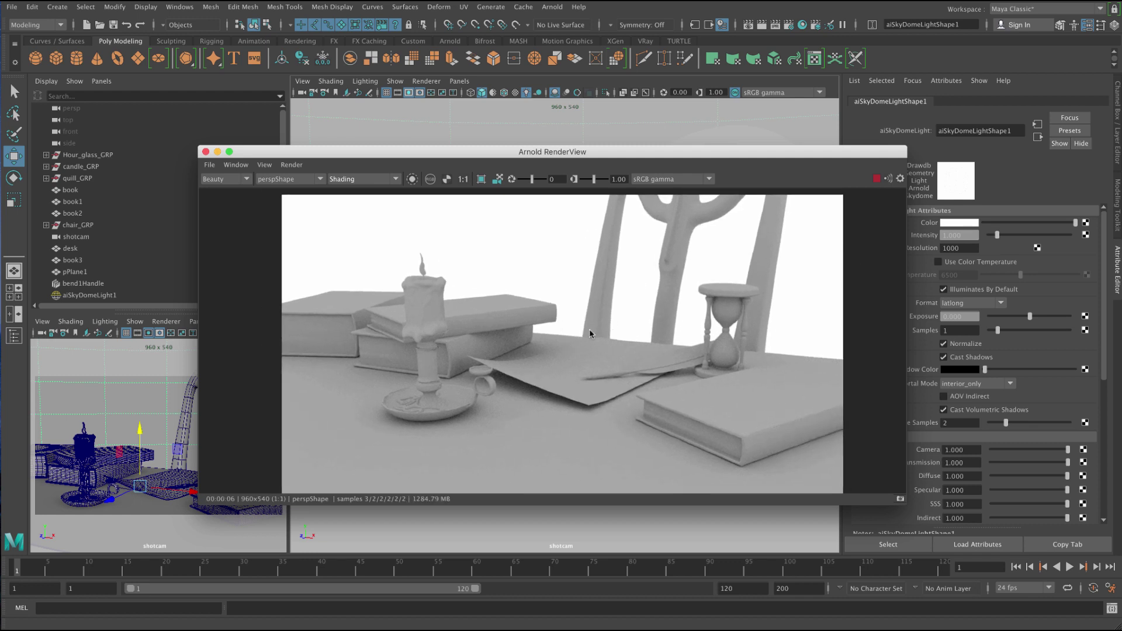
mouse_move(593, 320)
middle_down()
mouse_move(575, 340)
mouse_move(609, 308)
mouse_move(581, 326)
middle_up()
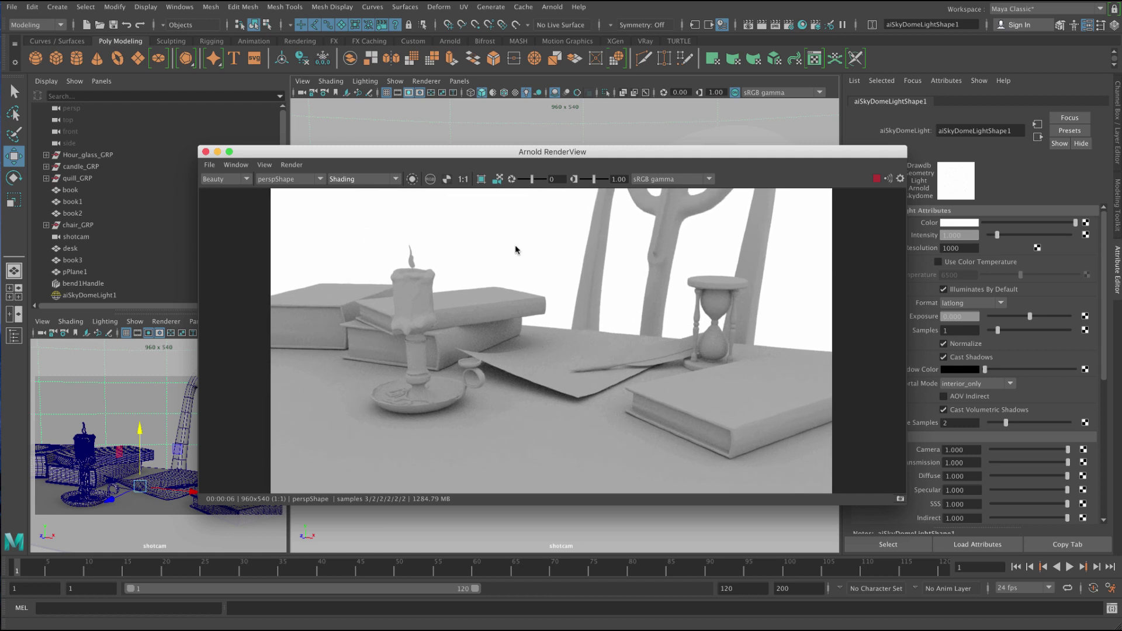
Enable 3D Manipulation, orbit the persp camera down onto the desk, and dock the RenderView.
click(498, 180)
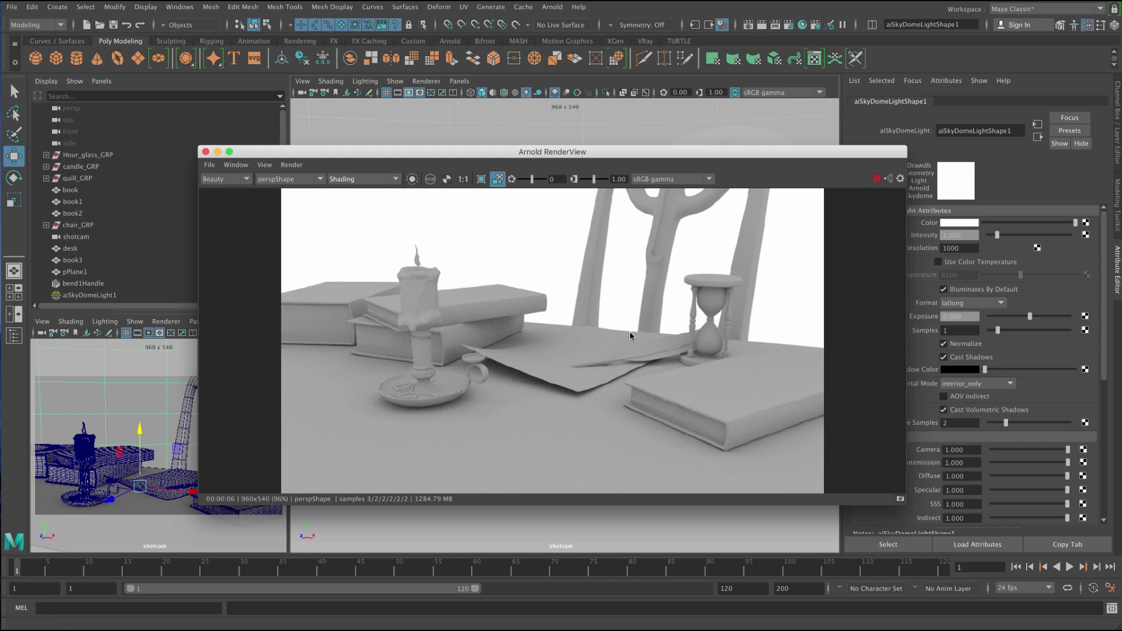
drag(630, 331, 669, 258)
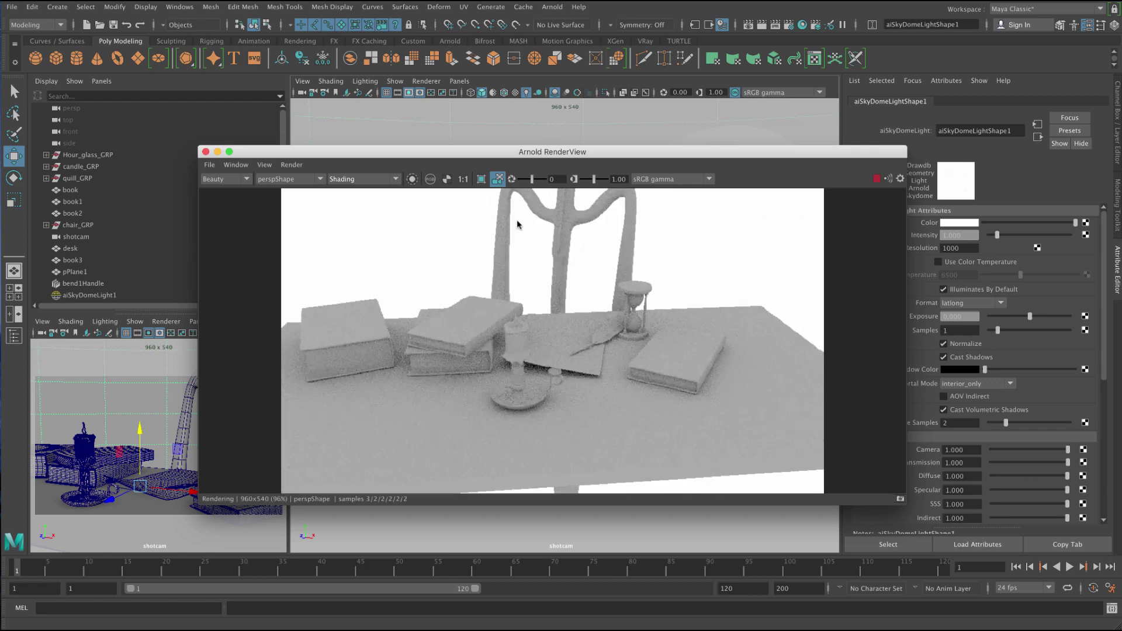
drag(469, 159, 841, 200)
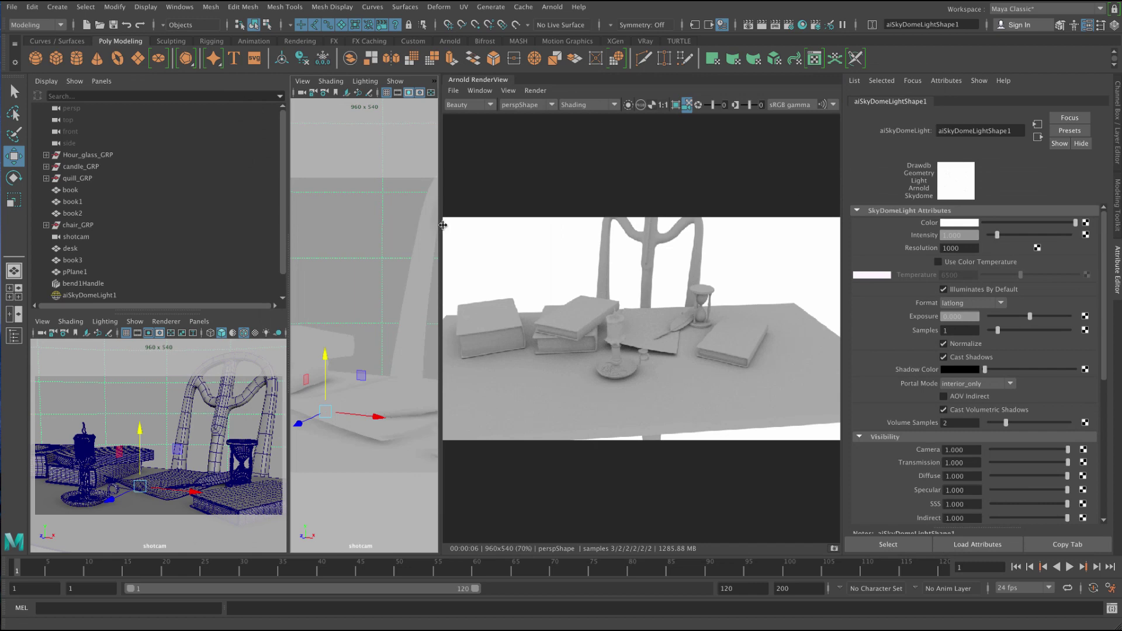
Widen the docked RenderView and bring the persp camera closer to the candle, books and hourglass.
drag(445, 227, 296, 223)
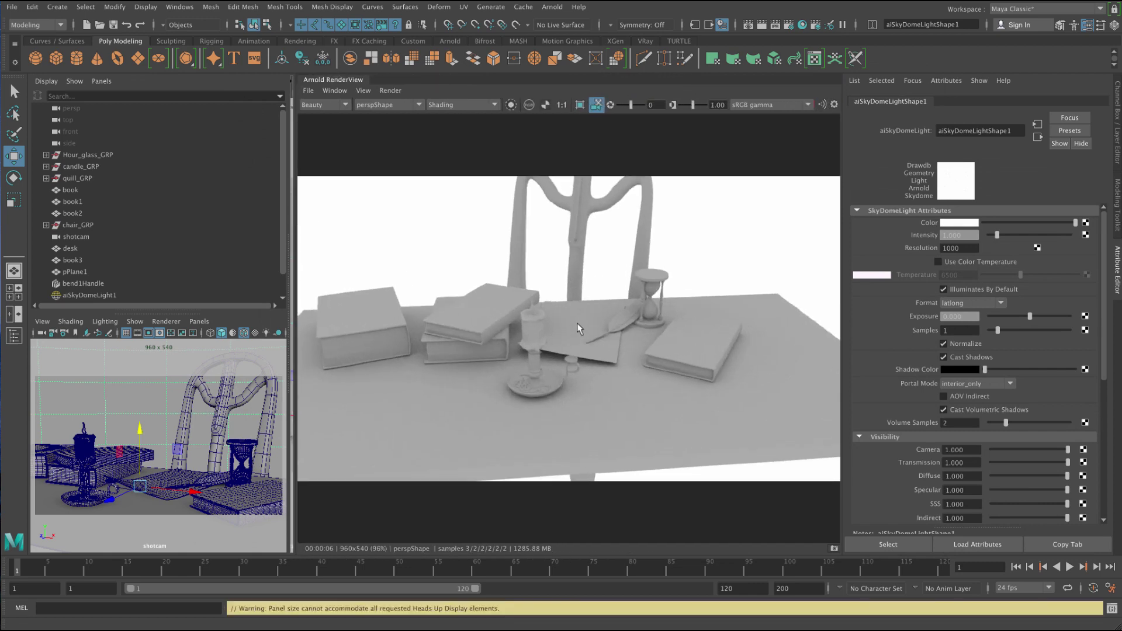
mouse_move(577, 323)
alt+mouse_down()
mouse_move(507, 321)
mouse_move(566, 313)
mouse_move(639, 345)
mouse_move(590, 327)
alt+mouse_up()
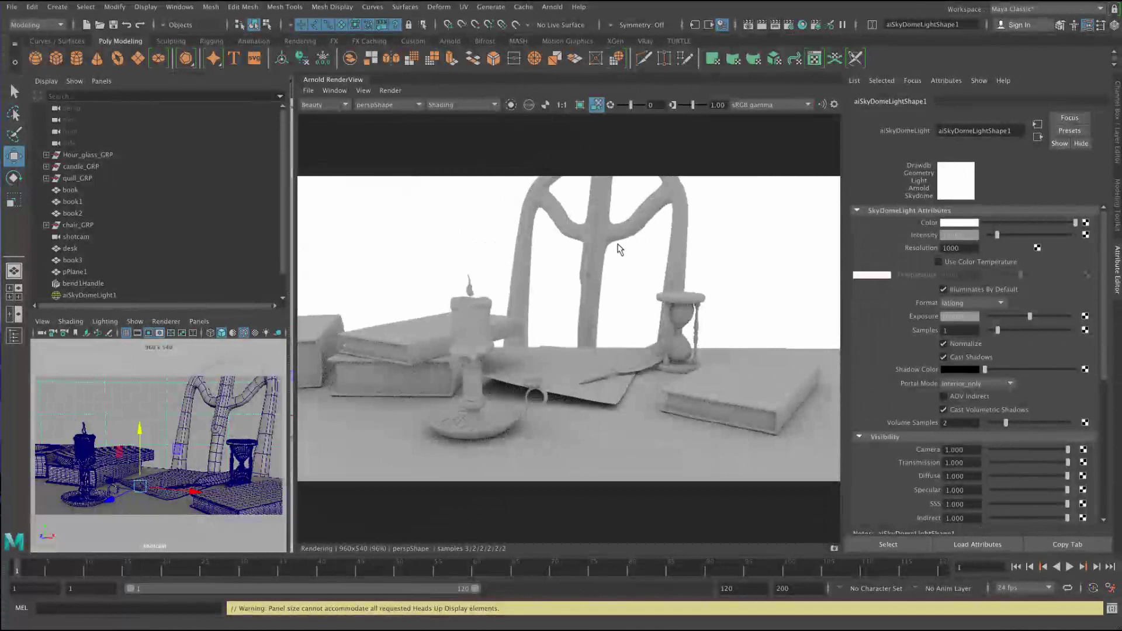
Select the chair, hourglass and right-hand book from the render, showing the book's material.
click(598, 238)
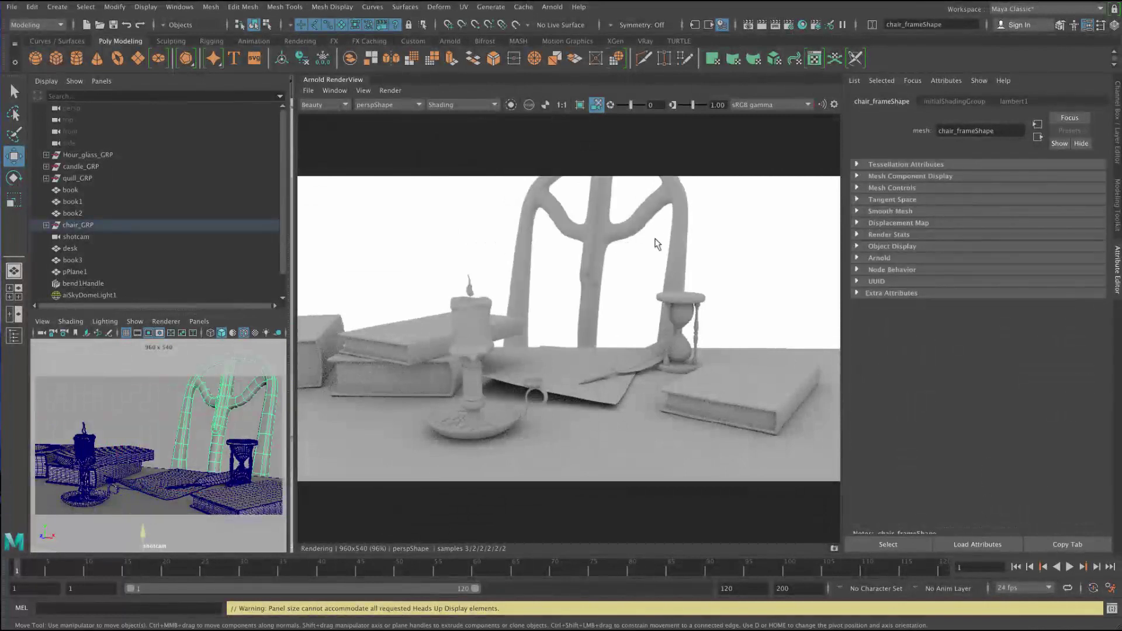
click(682, 314)
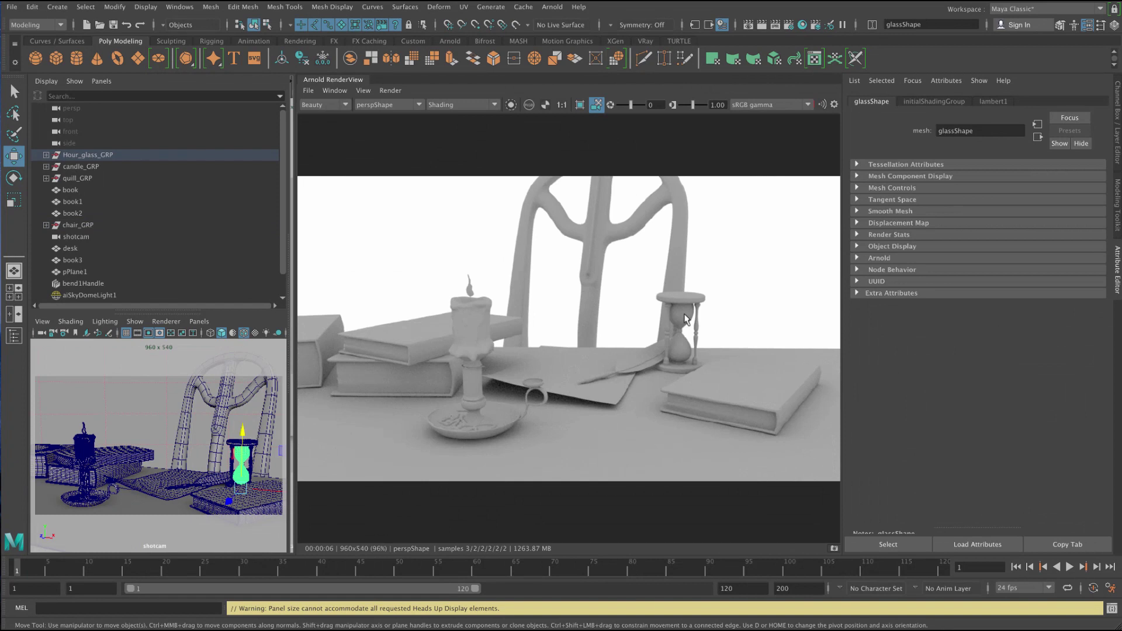
click(708, 395)
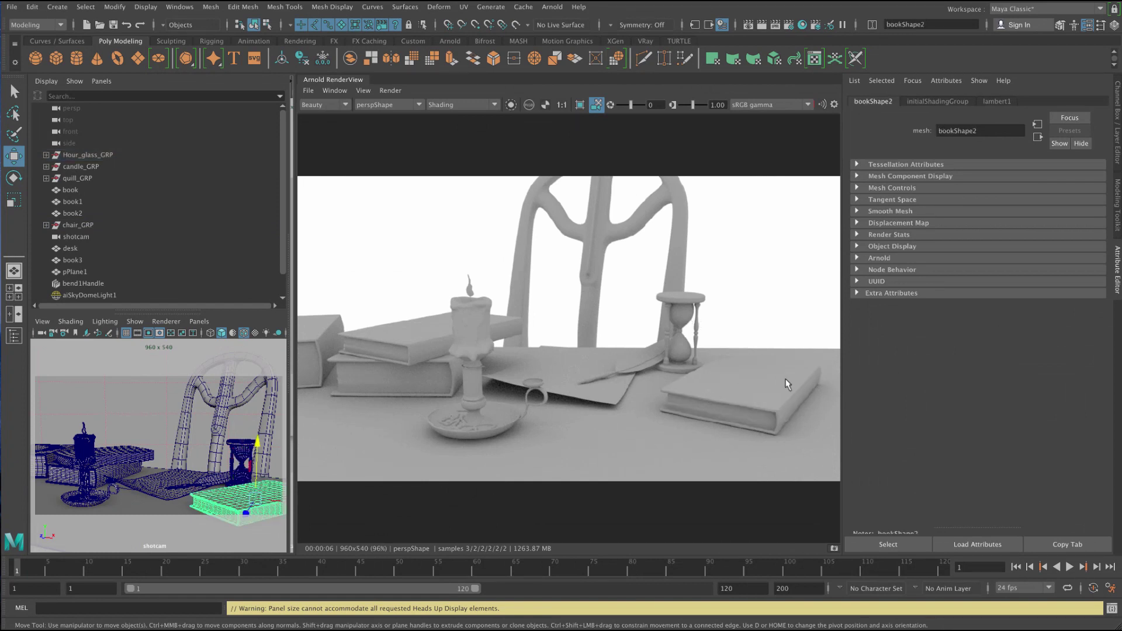
click(991, 102)
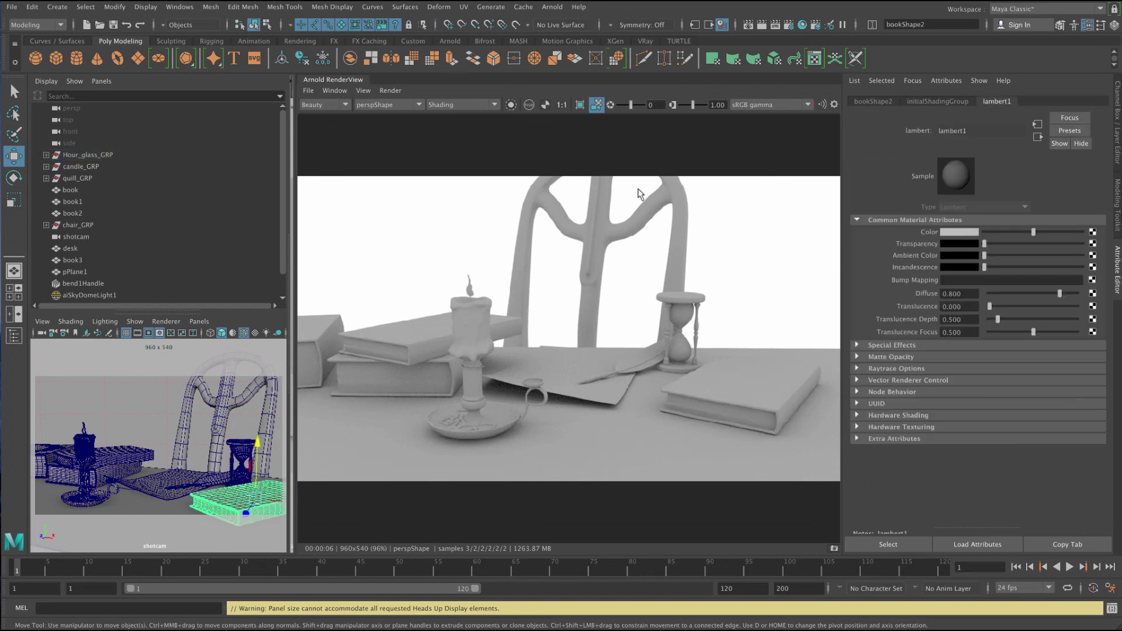
Select the chair, desk, quill, candle holder and finally the candle from the render.
click(634, 220)
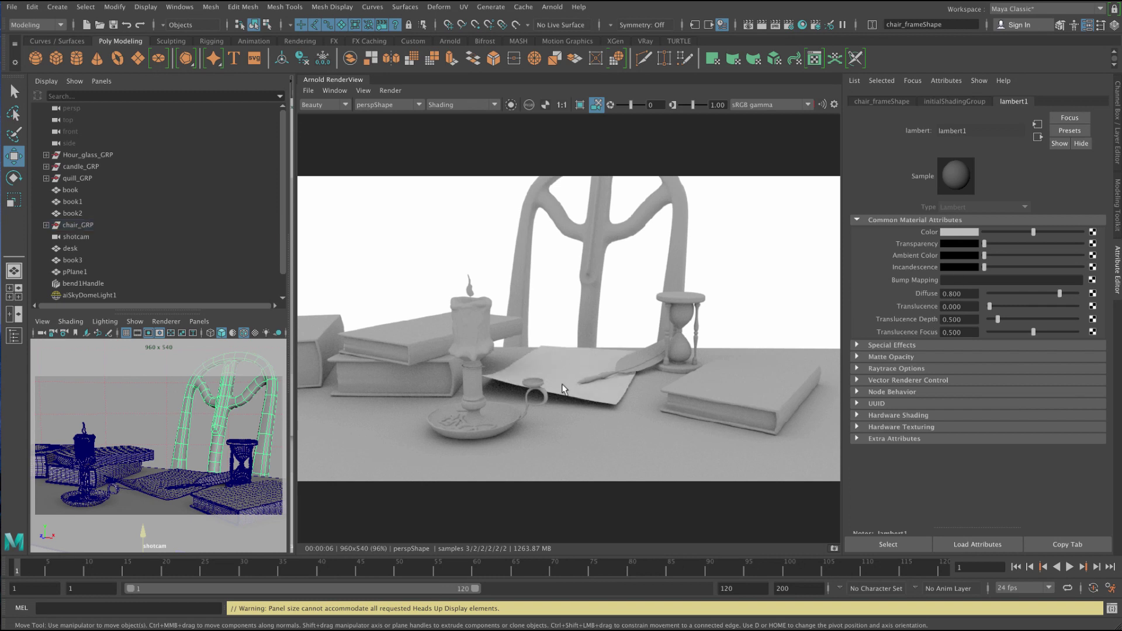
click(583, 450)
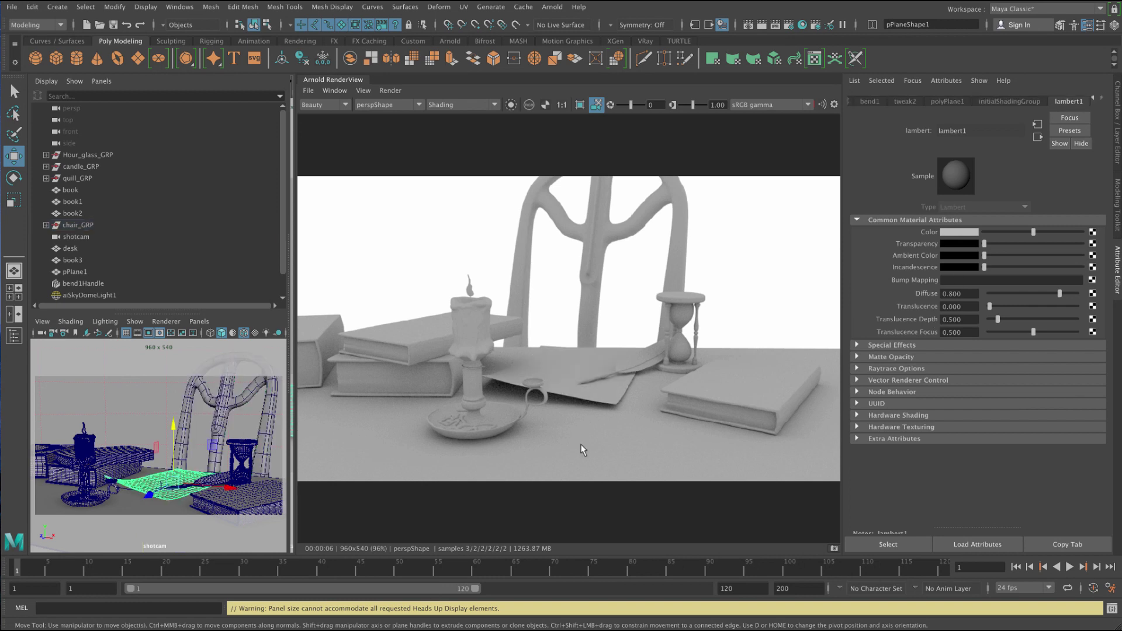
click(638, 366)
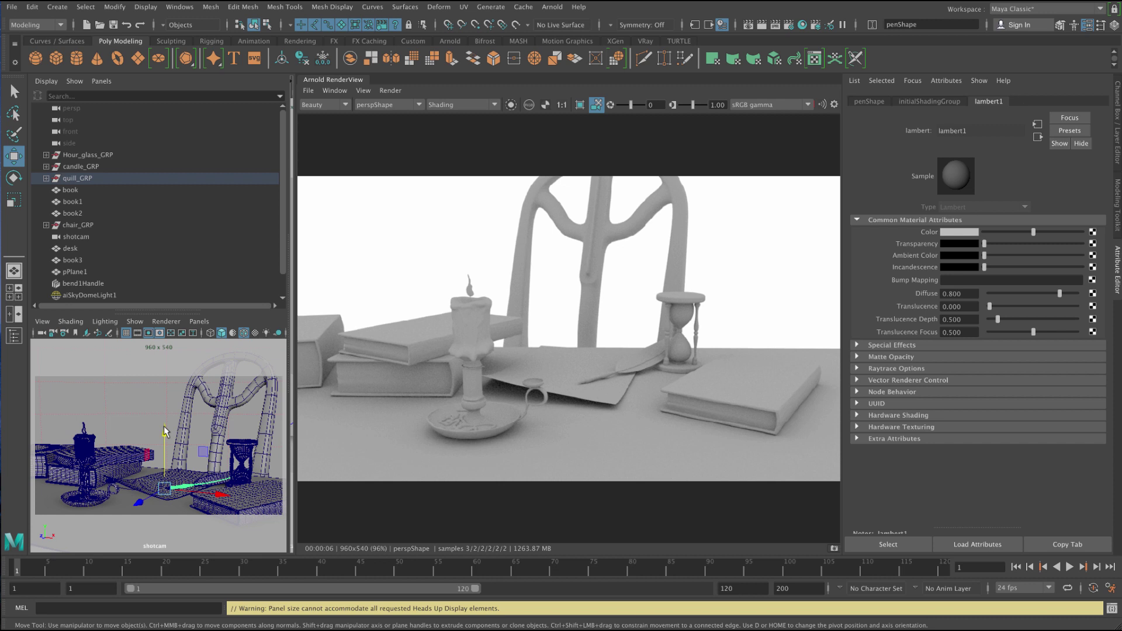
click(482, 394)
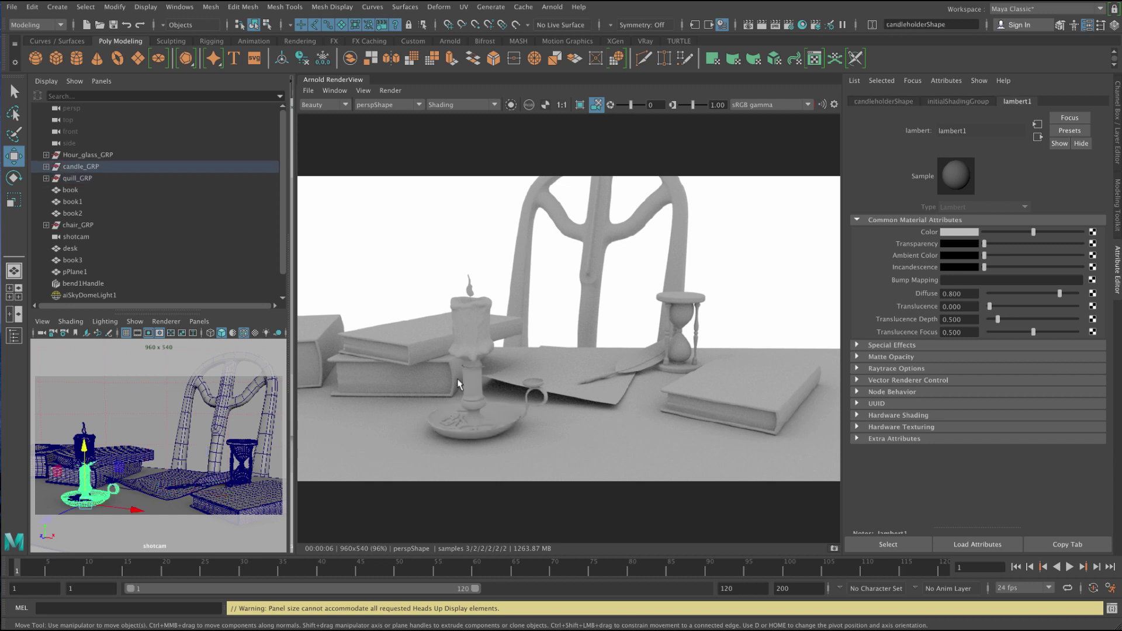
click(463, 328)
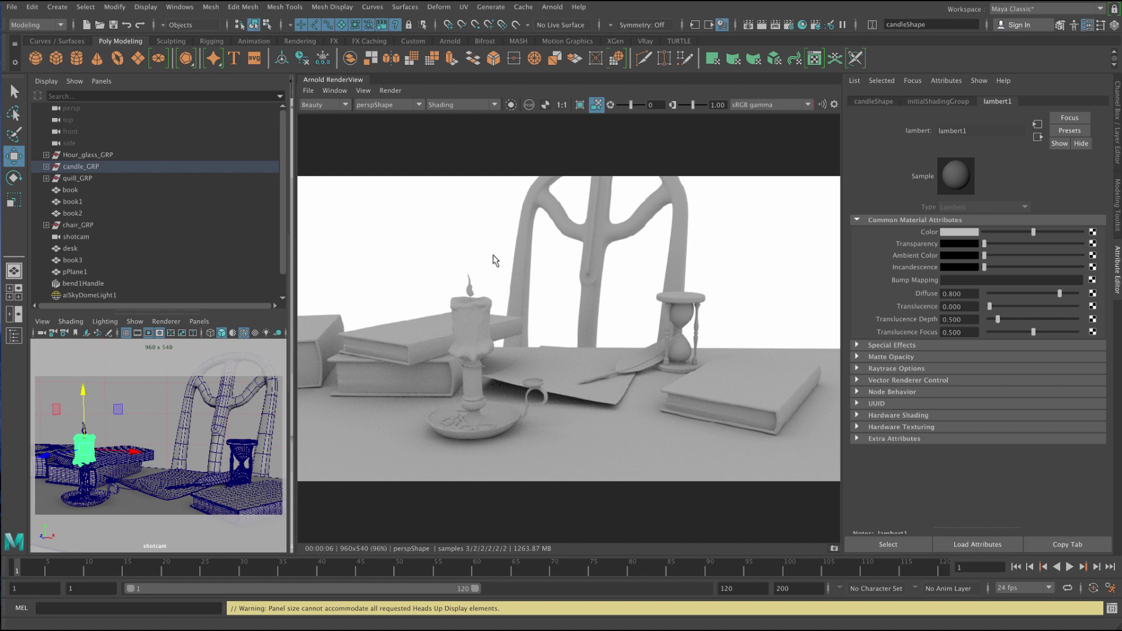
Isolate the candle, then switch the isolated render to the book, quill, hourglass and chair.
click(510, 106)
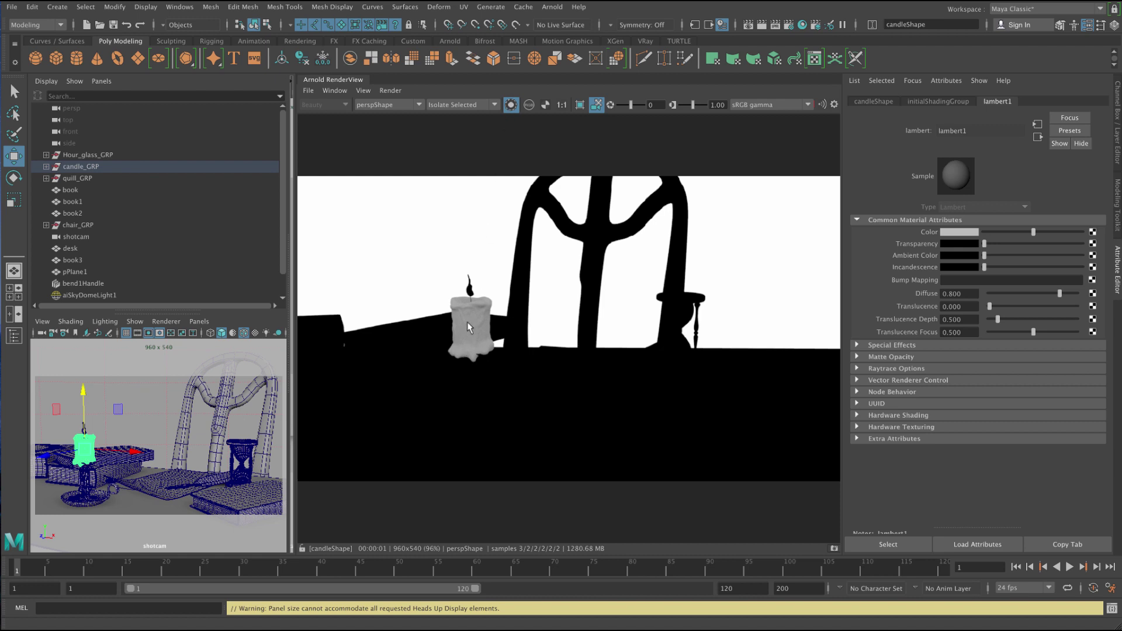
click(429, 360)
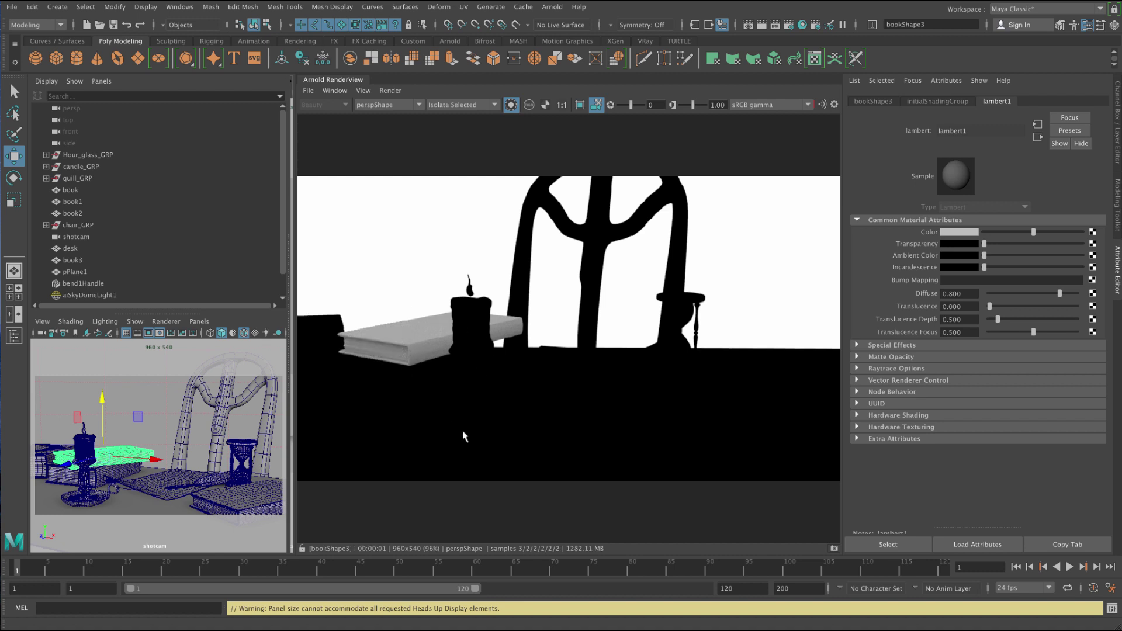
click(635, 371)
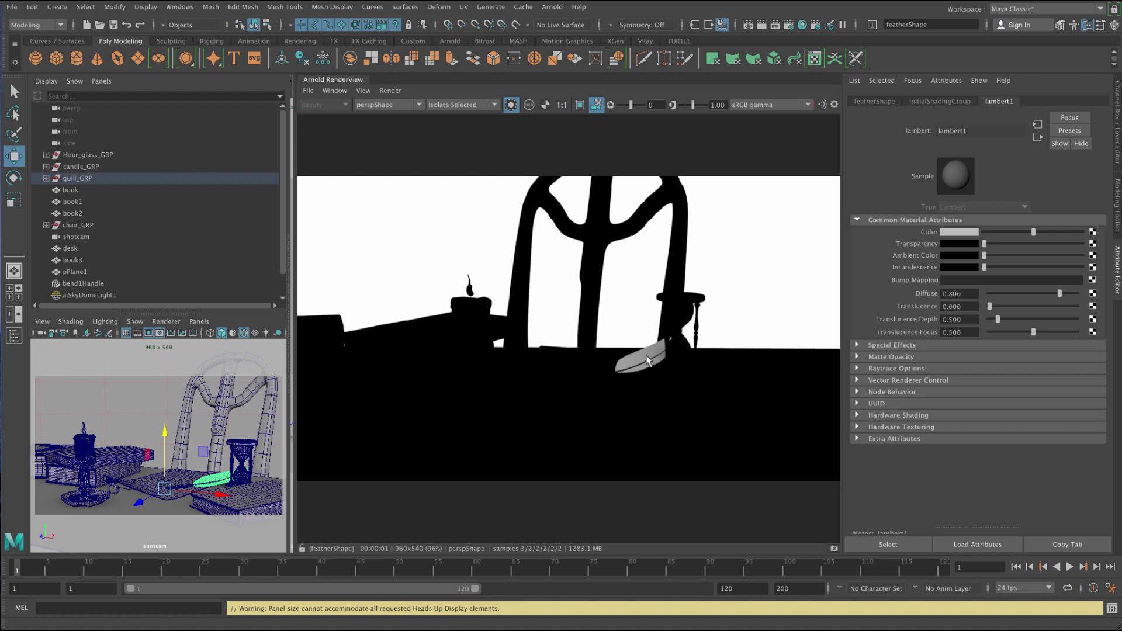
click(679, 348)
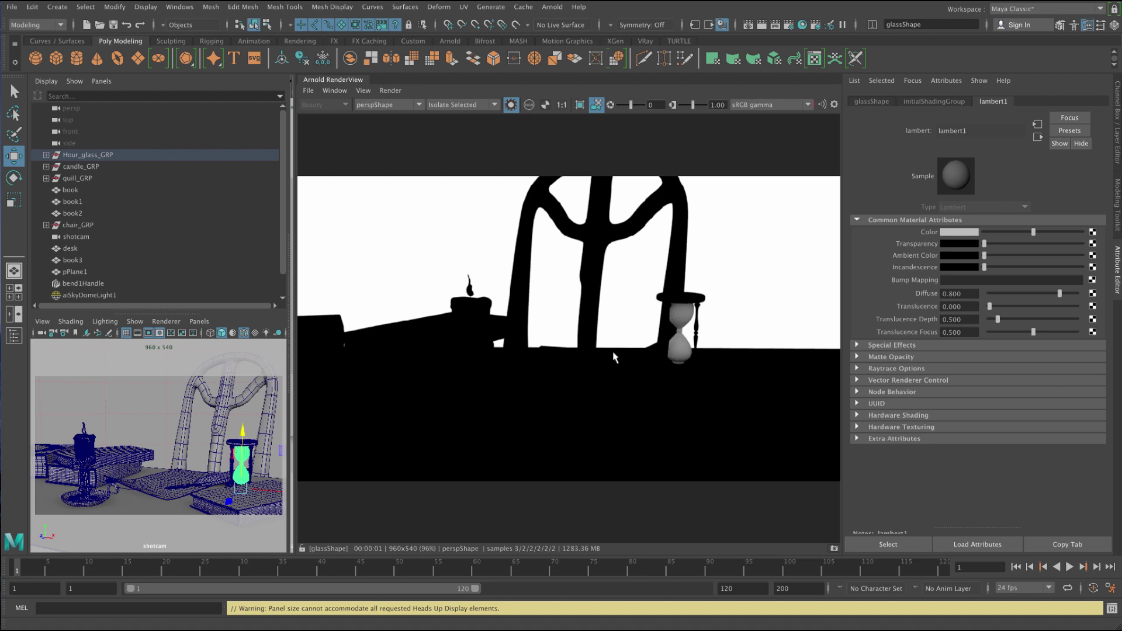
click(583, 296)
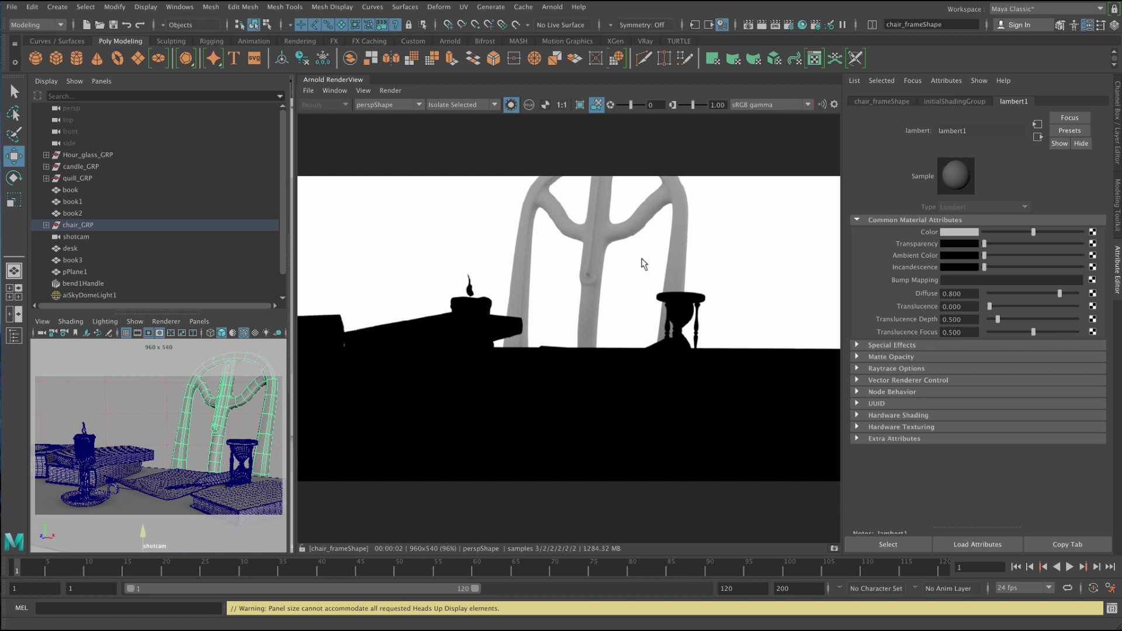
Look through the RenderView File, Window, View and Render menus, then close them.
click(308, 91)
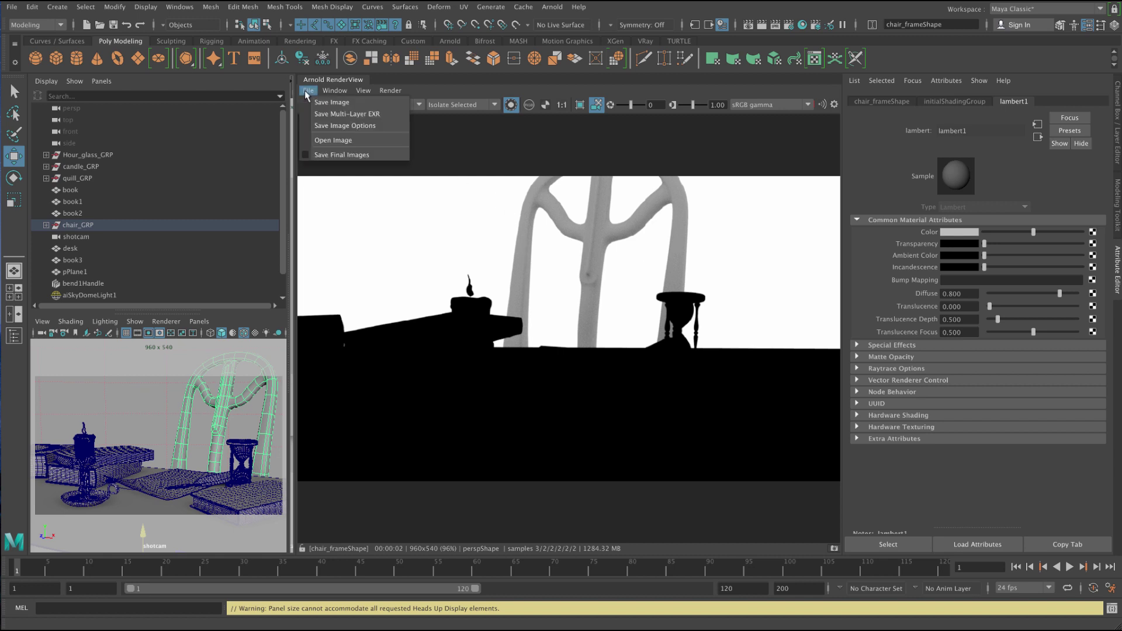
mouse_move(331, 92)
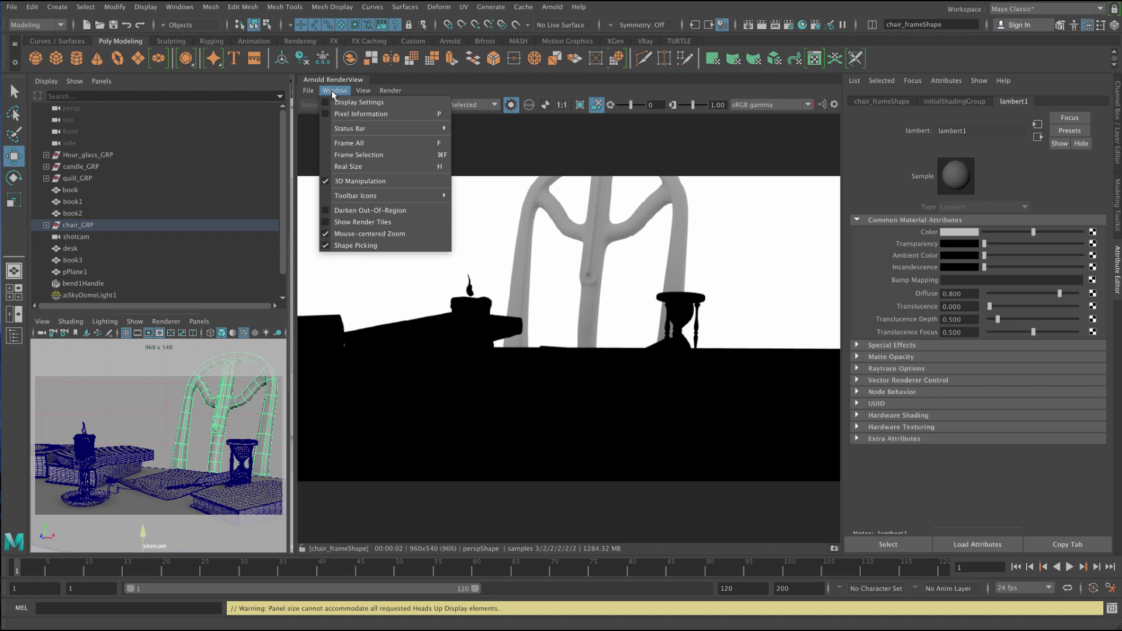
mouse_move(382, 92)
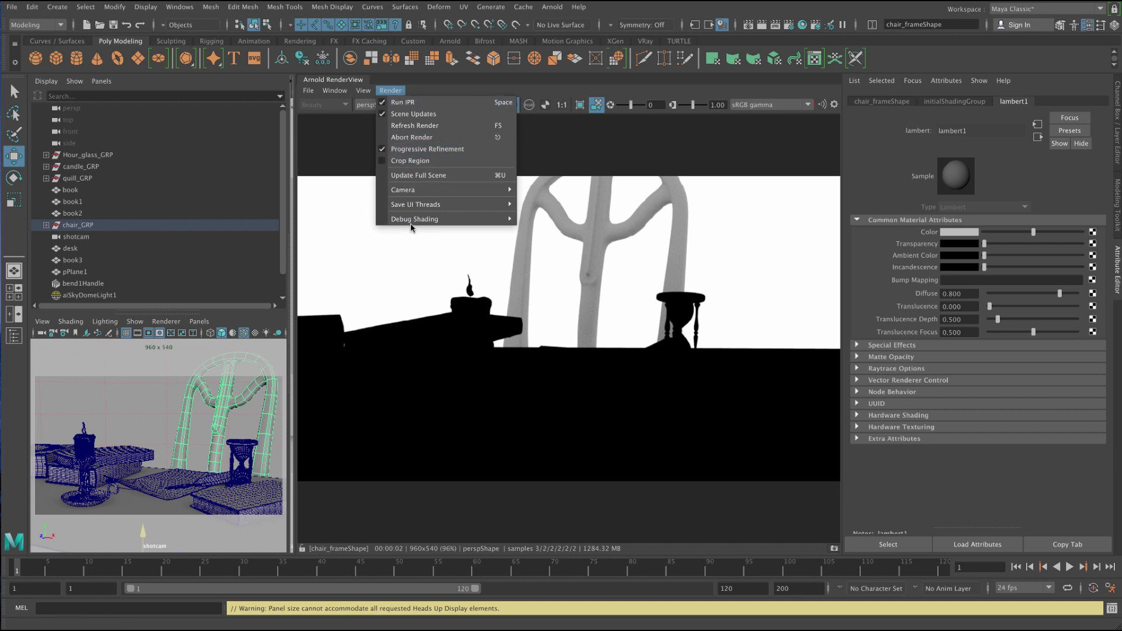
click(731, 158)
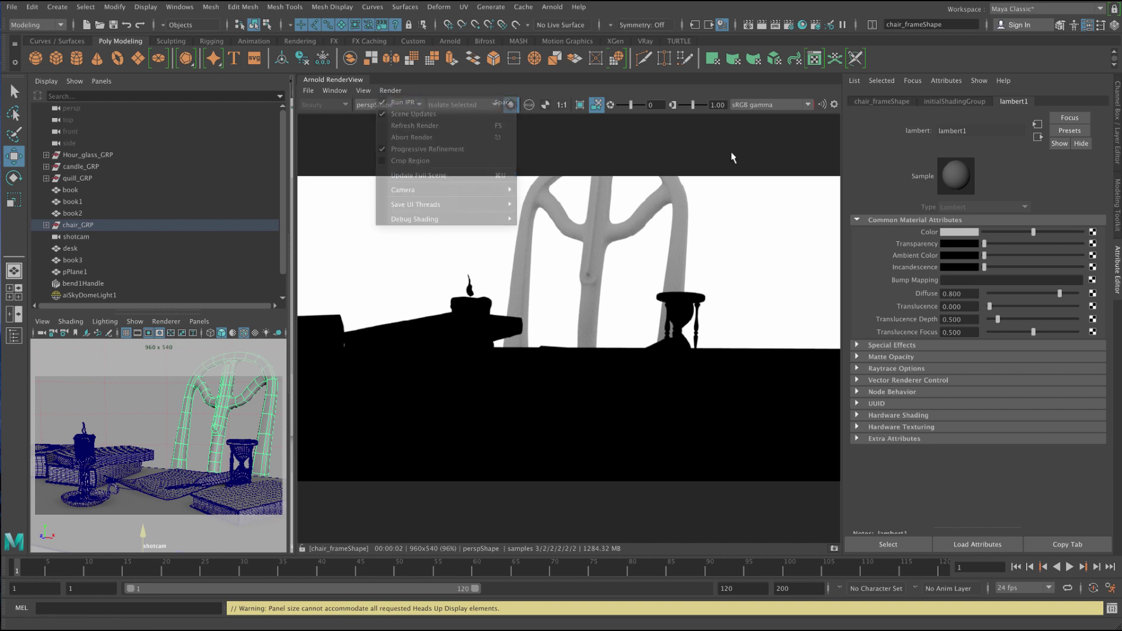
Switch the isolated render to the desk, the left book, the candle holder, then the candle.
click(482, 377)
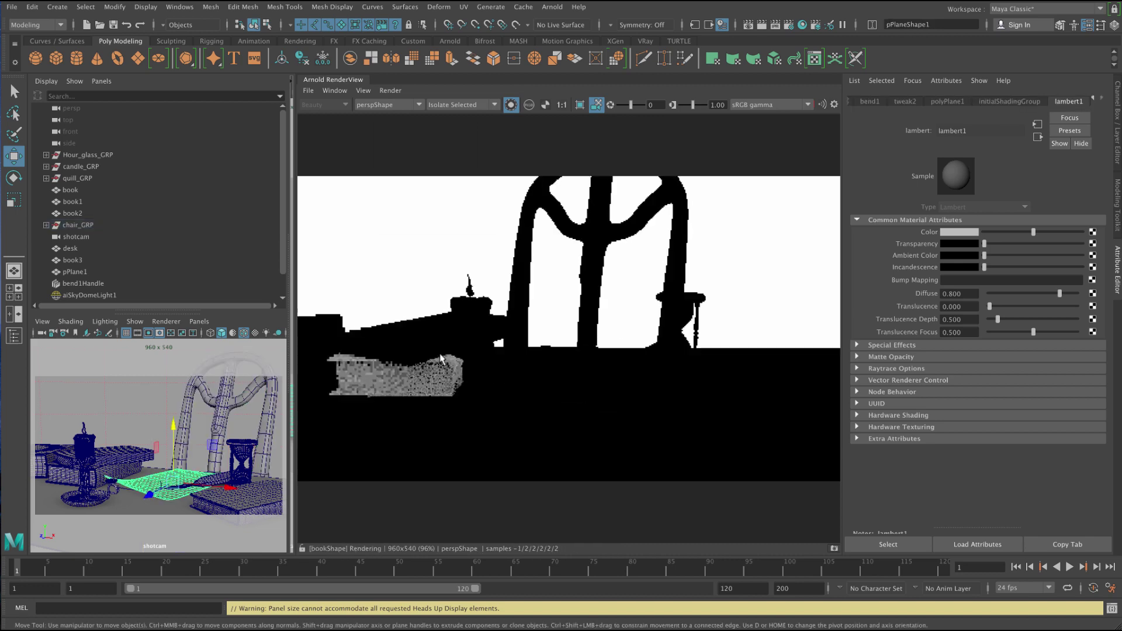
click(488, 458)
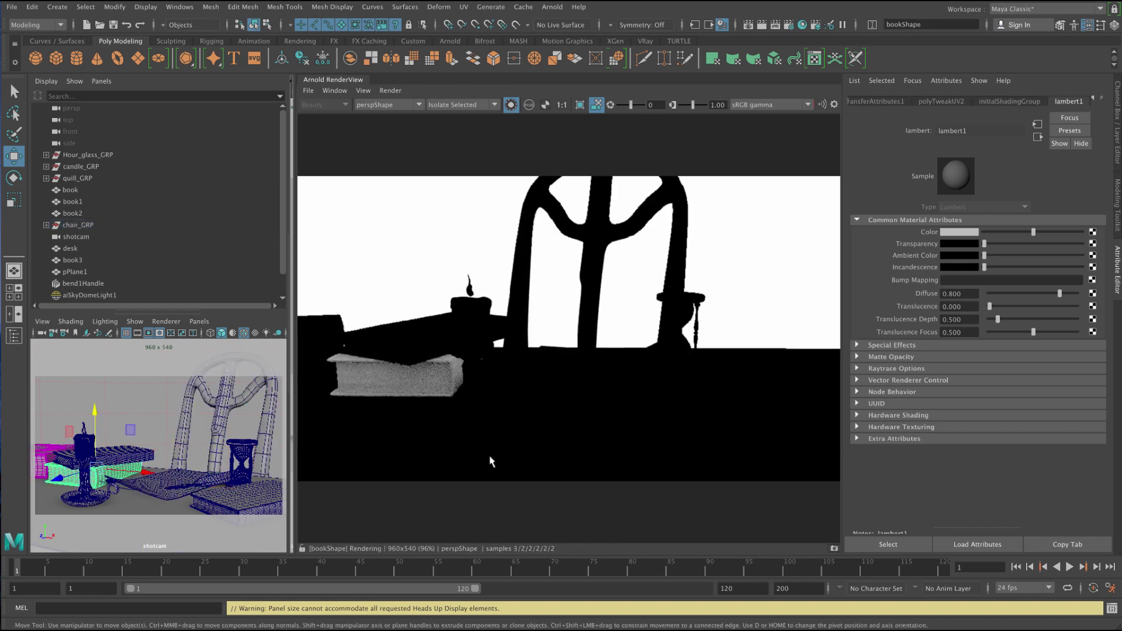
click(439, 335)
click(488, 409)
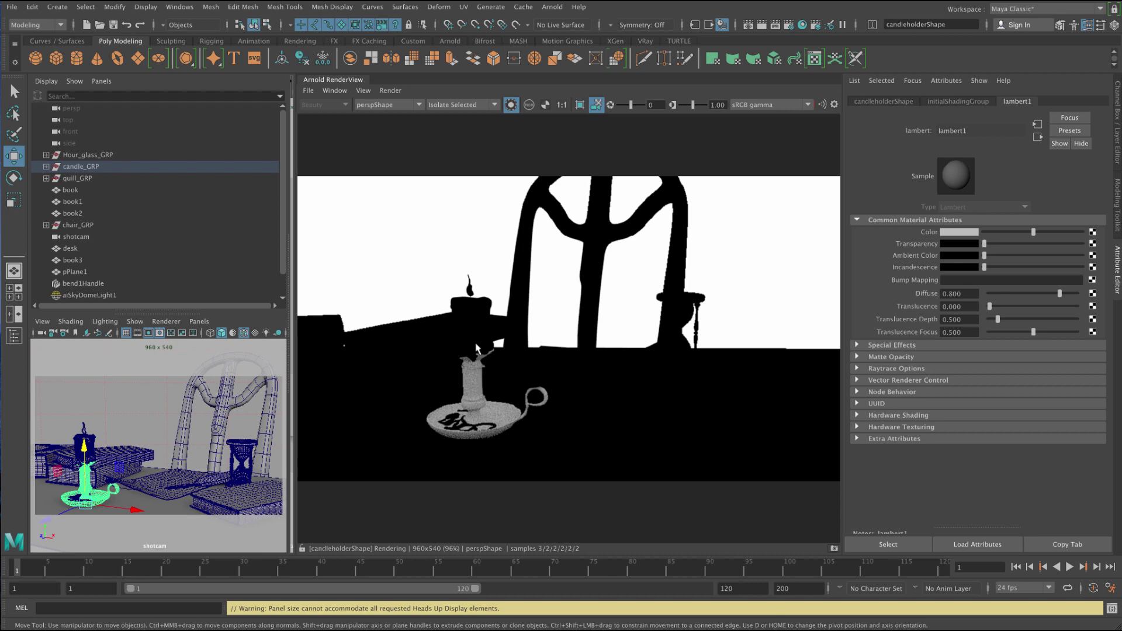
click(475, 344)
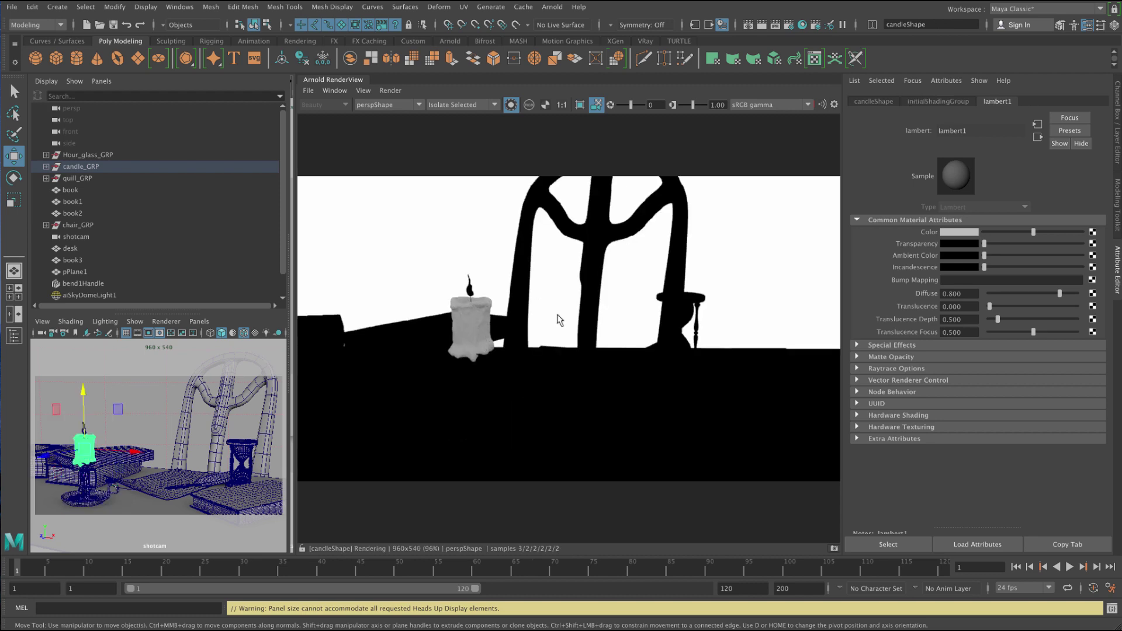
Turn off Isolate Selected and set the AOV channel list to Basic.
click(511, 104)
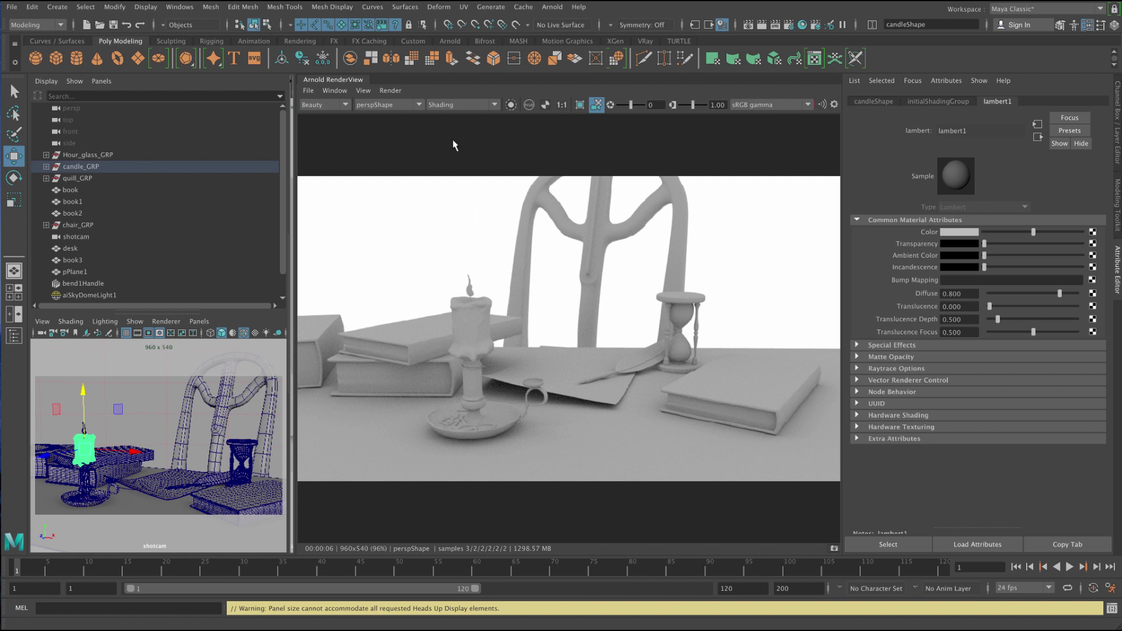
click(494, 105)
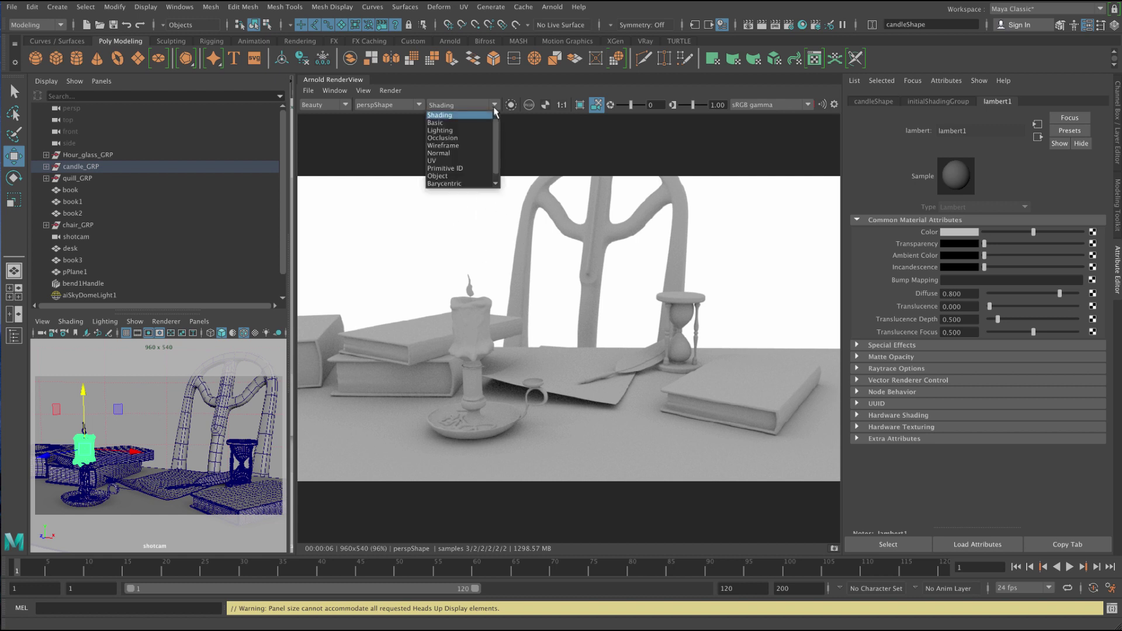
click(459, 123)
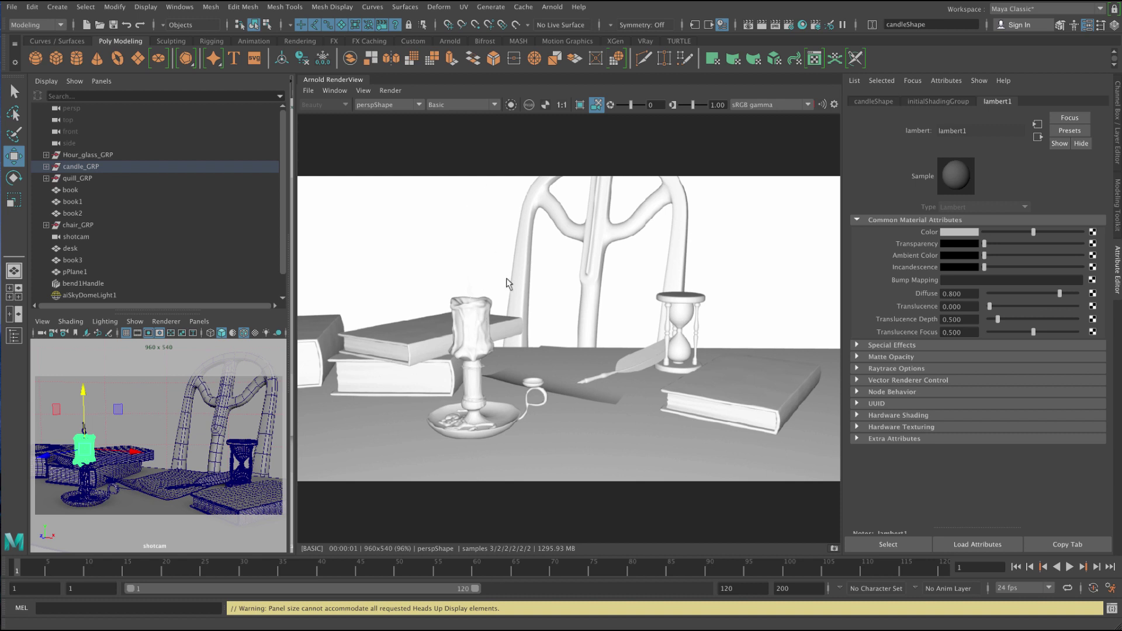
Switch the RenderView channel to Lighting, showing a soft grey lit-only render.
click(482, 105)
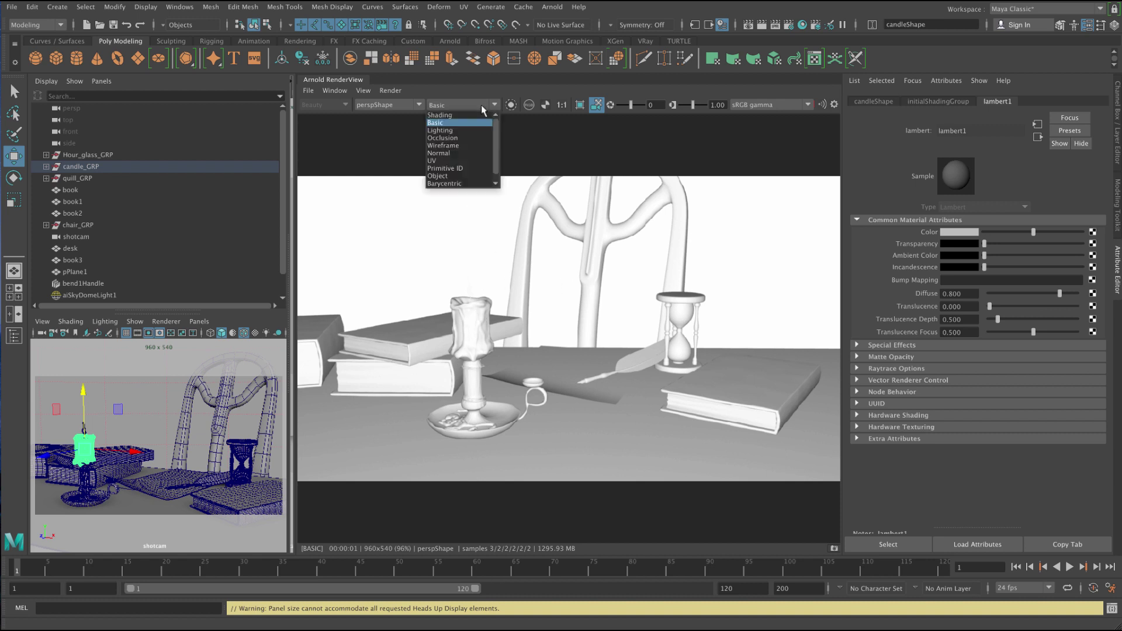
click(453, 131)
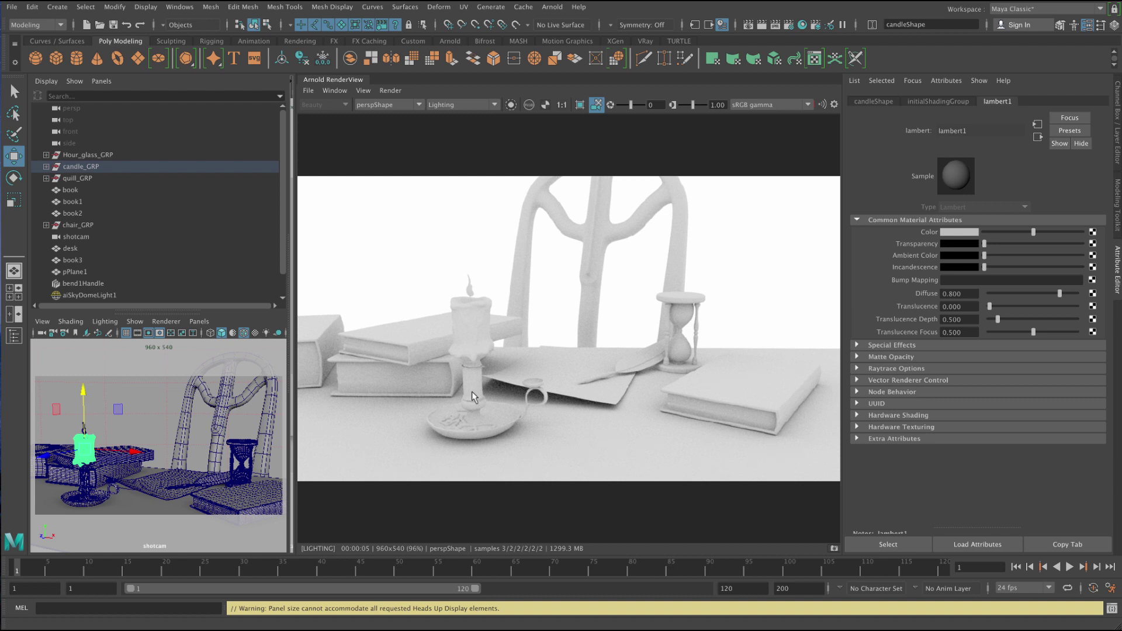
key(alt)
Display the desk render as Occlusion, then as Wireframe, reopening the list and closing it unchanged.
click(493, 107)
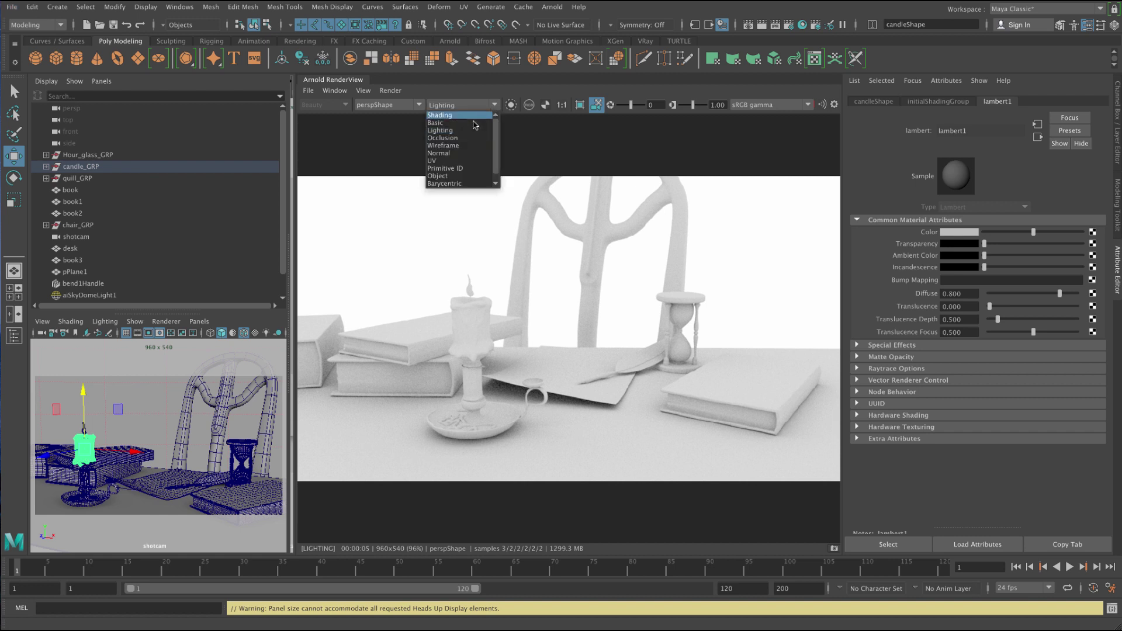
click(465, 138)
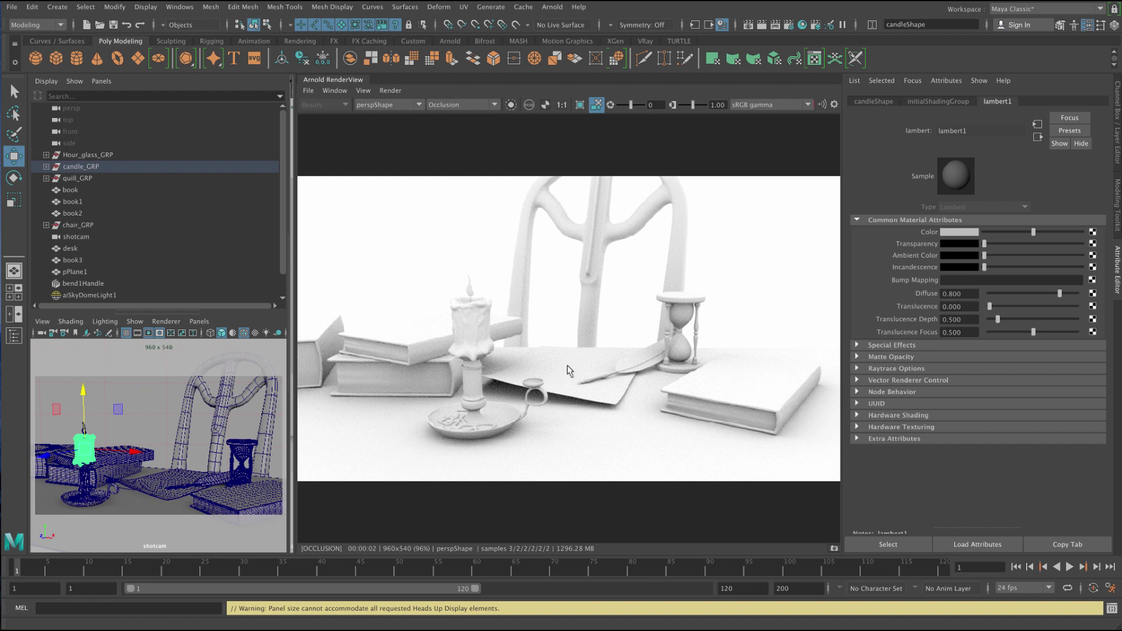
click(471, 107)
click(463, 151)
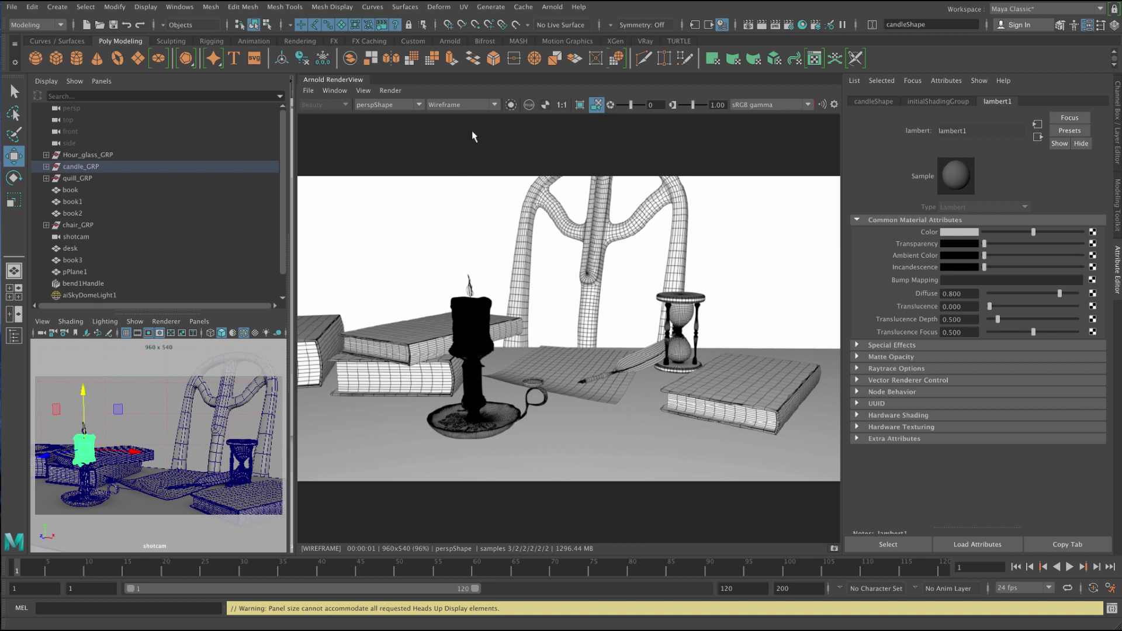
click(474, 105)
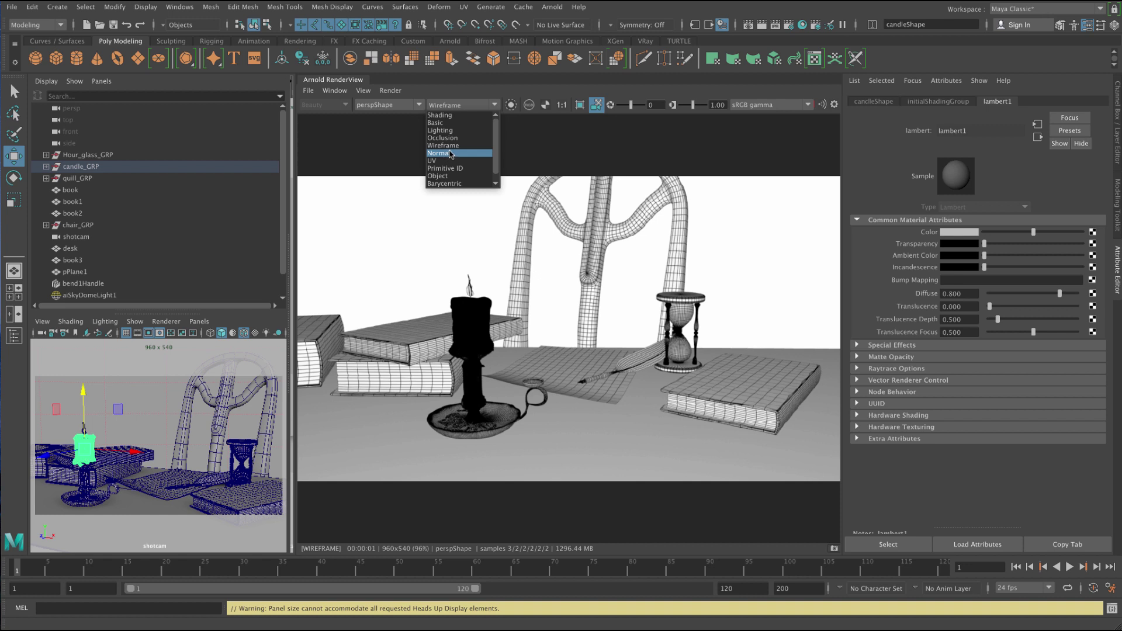
click(731, 203)
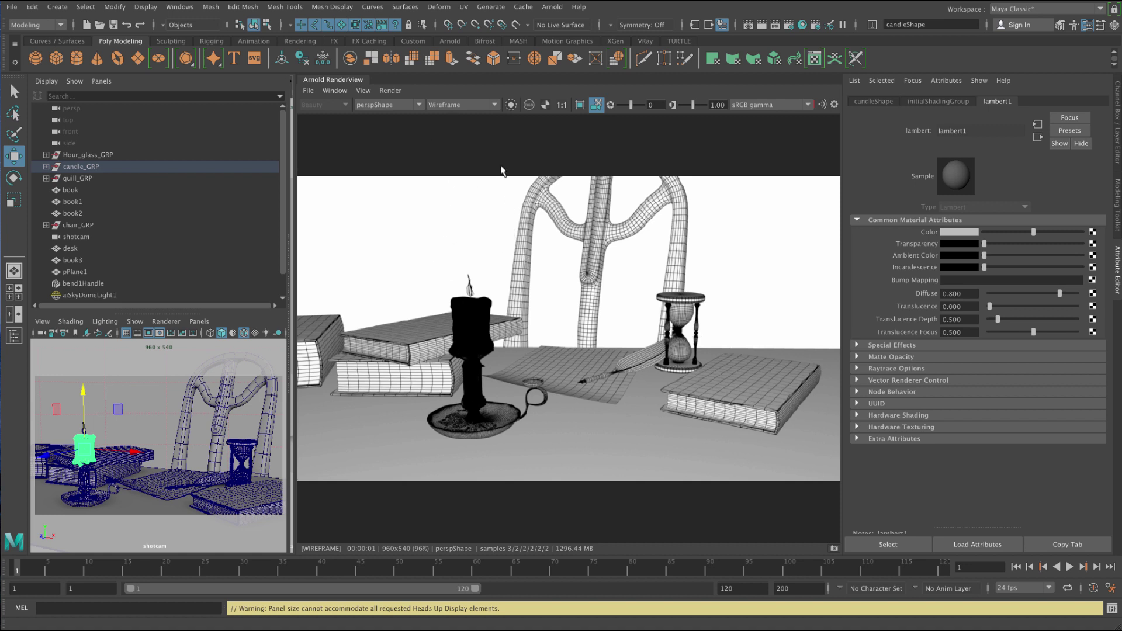
click(491, 106)
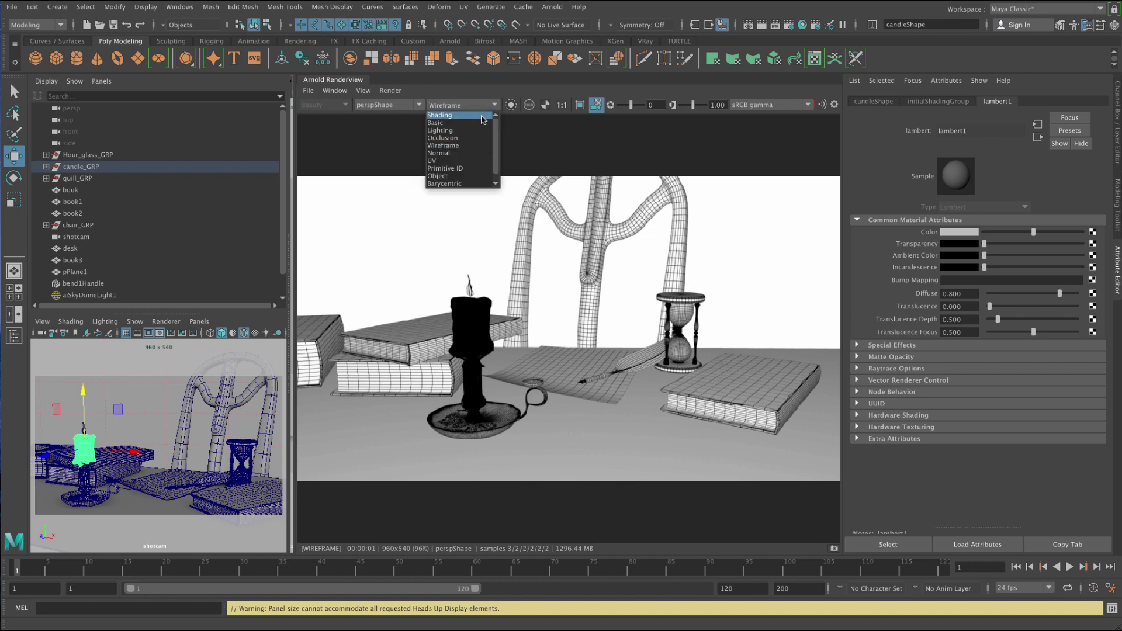
Step the debug view from Occlusion through Normal to UV colours.
click(450, 138)
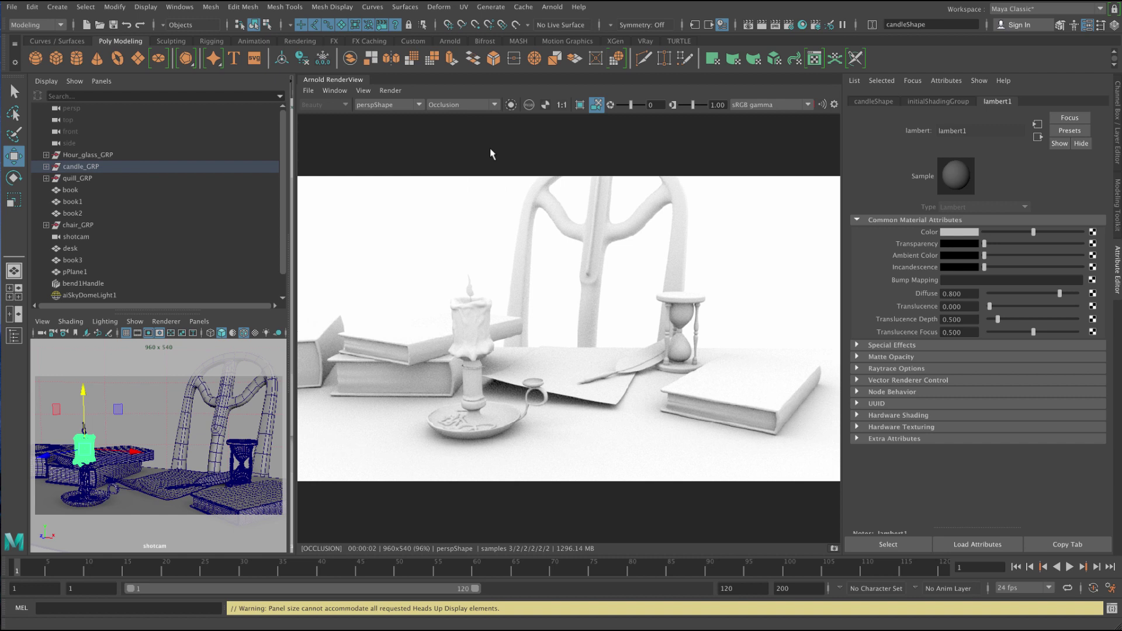
click(493, 107)
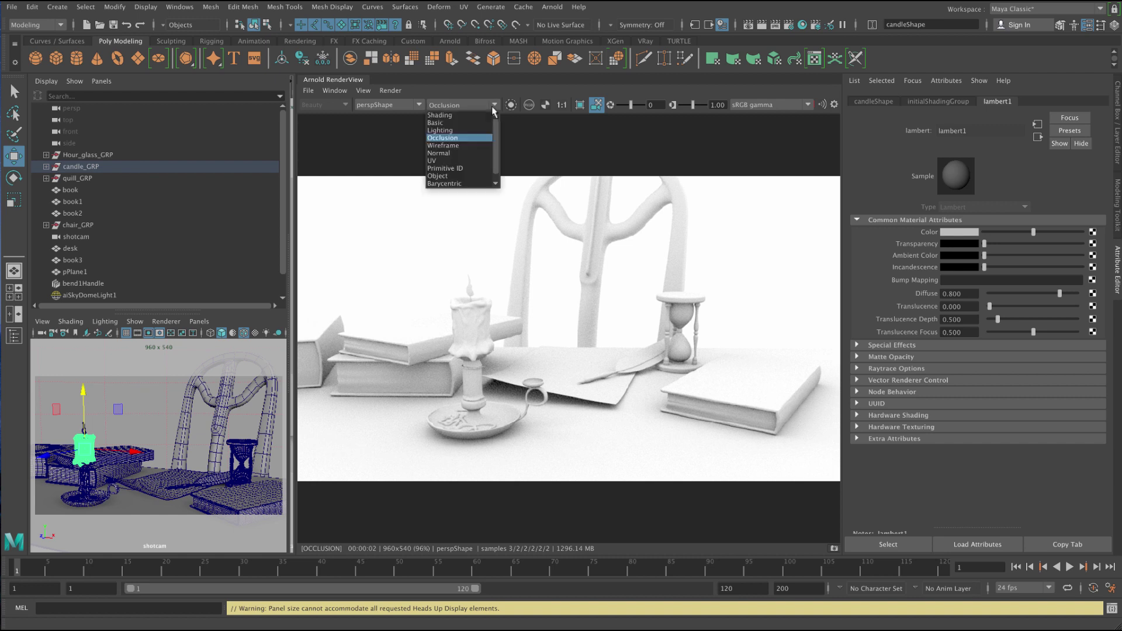
click(477, 153)
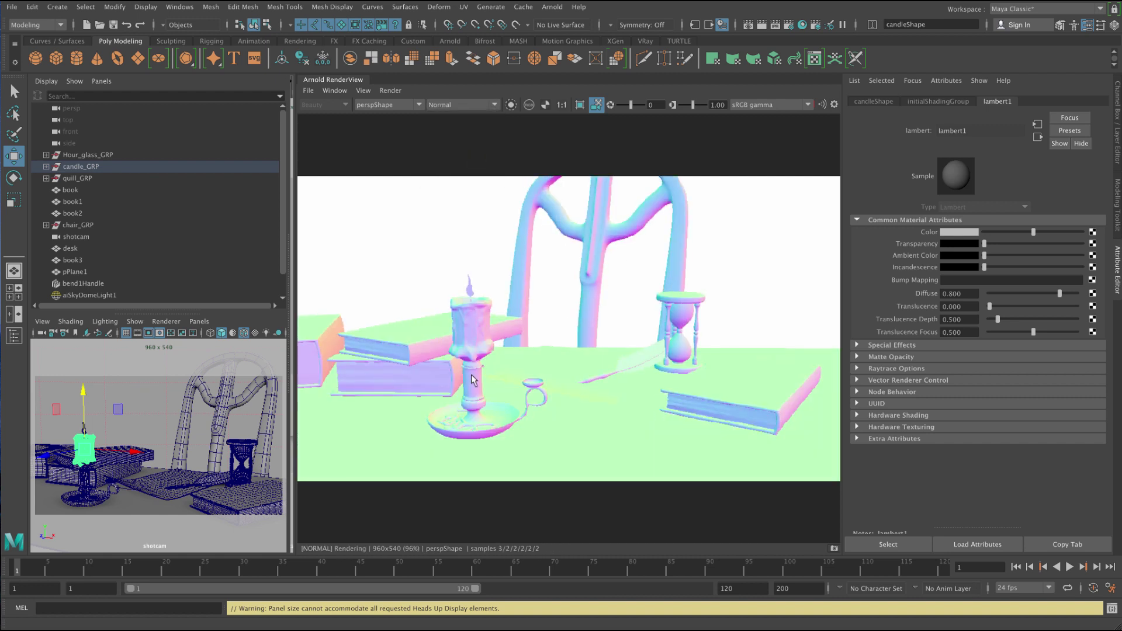
click(490, 105)
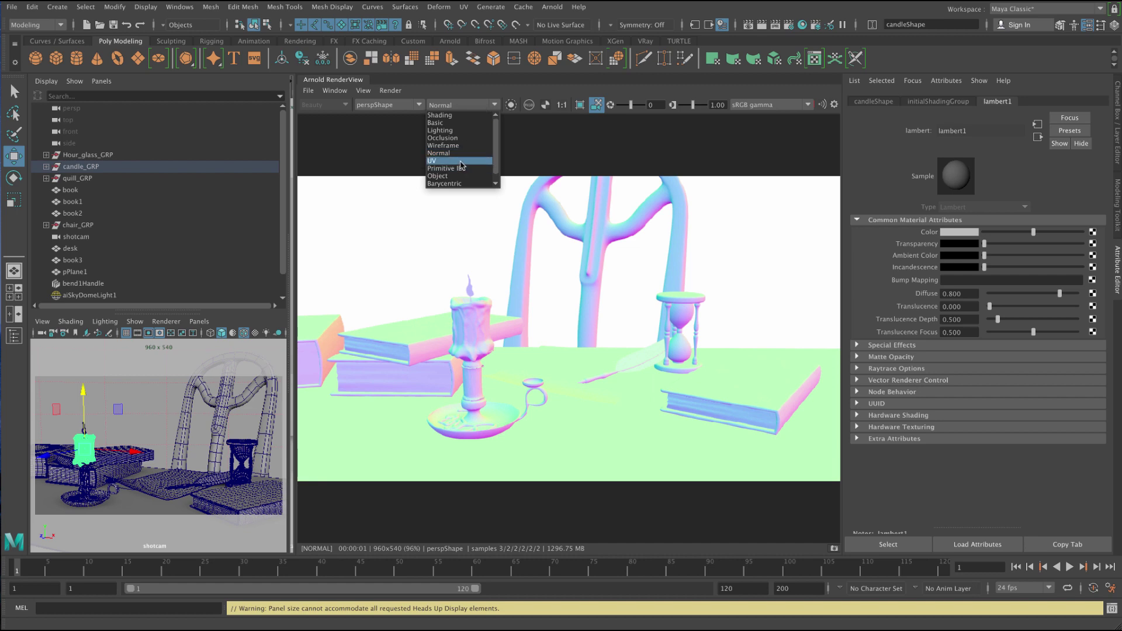
click(462, 165)
Switch the debug view to Primitive ID, then to flat per-object Object colours.
click(470, 101)
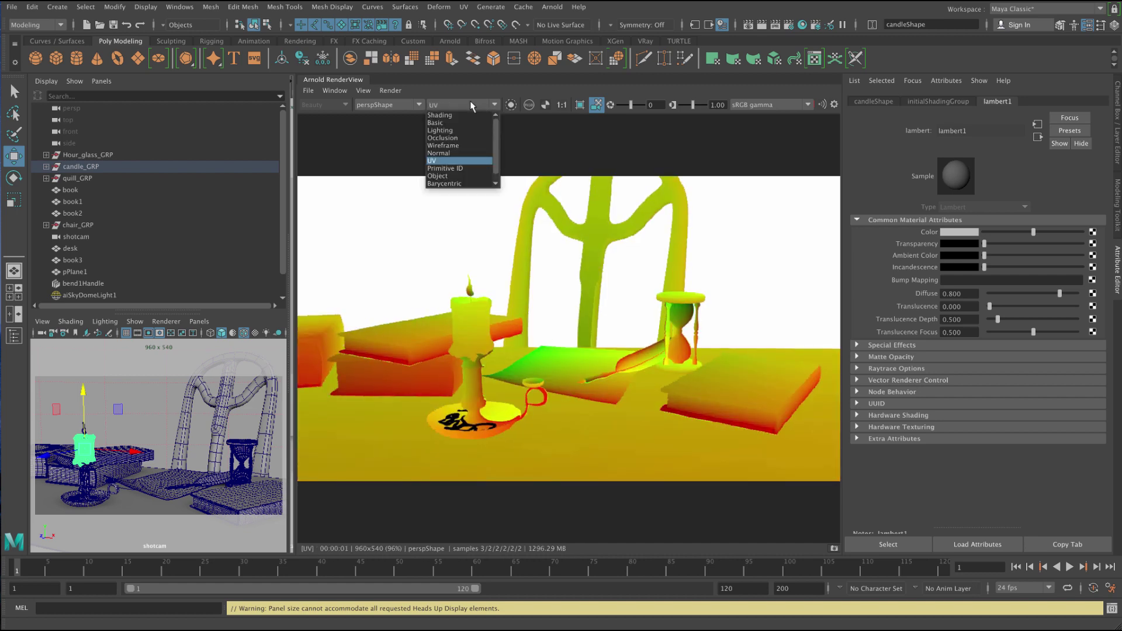
click(462, 168)
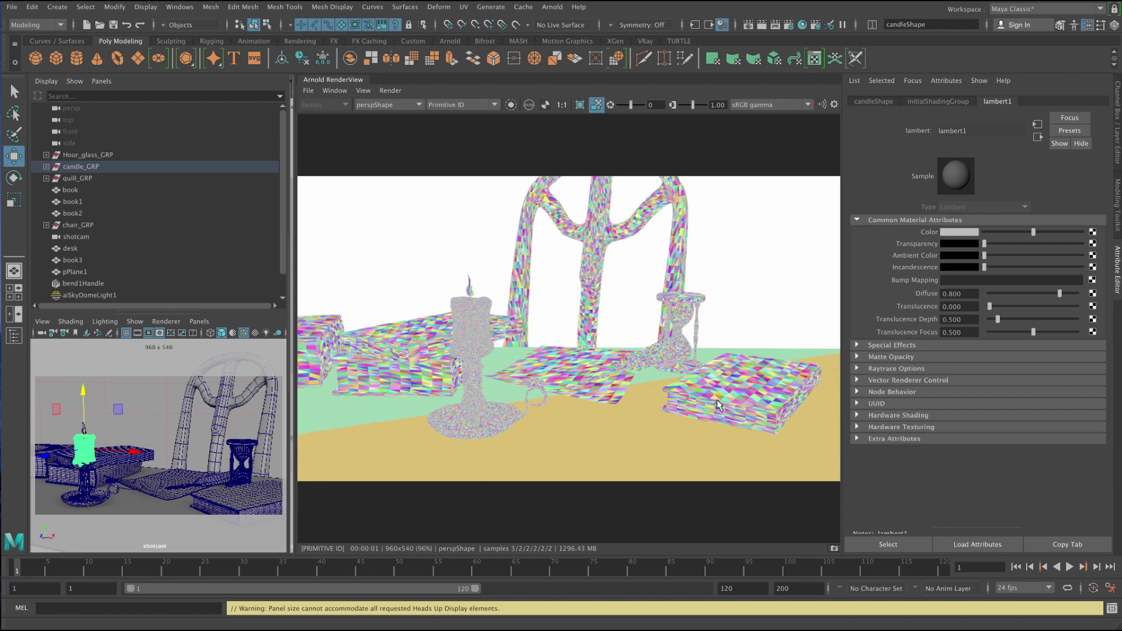
click(473, 104)
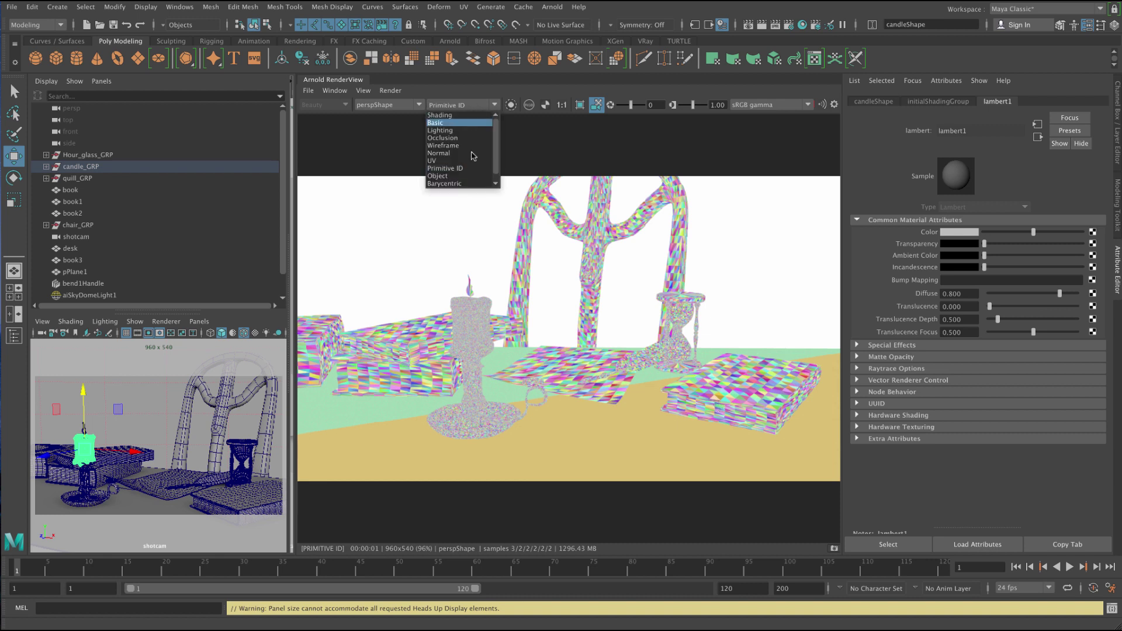
click(463, 176)
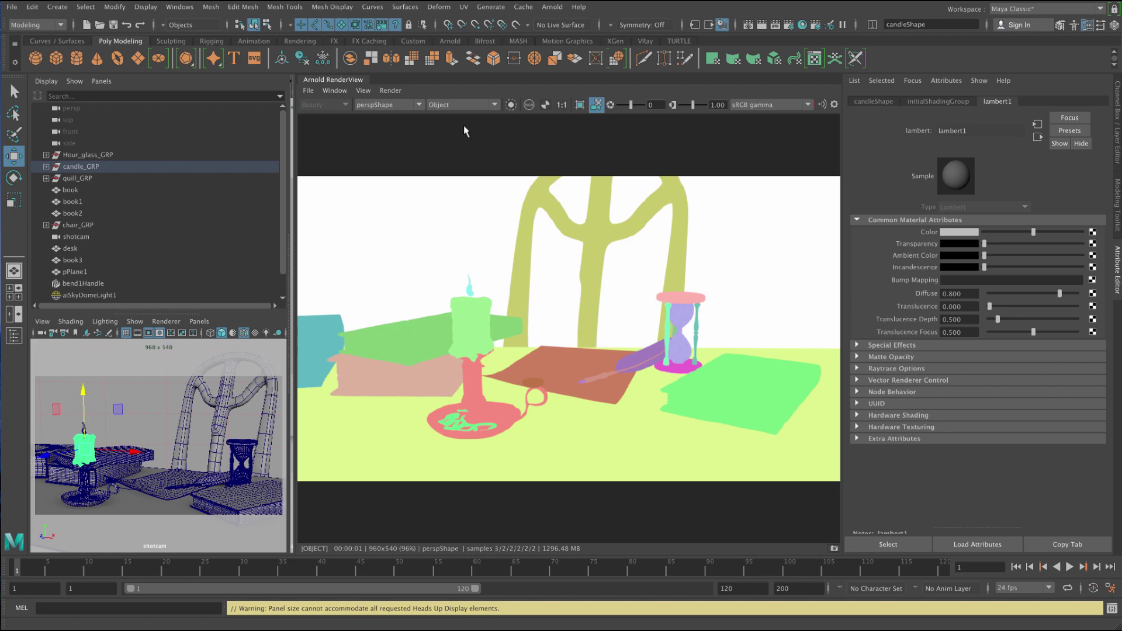
Choose the Barycentric debug view, then browse the remaining debug options without changing it.
click(466, 105)
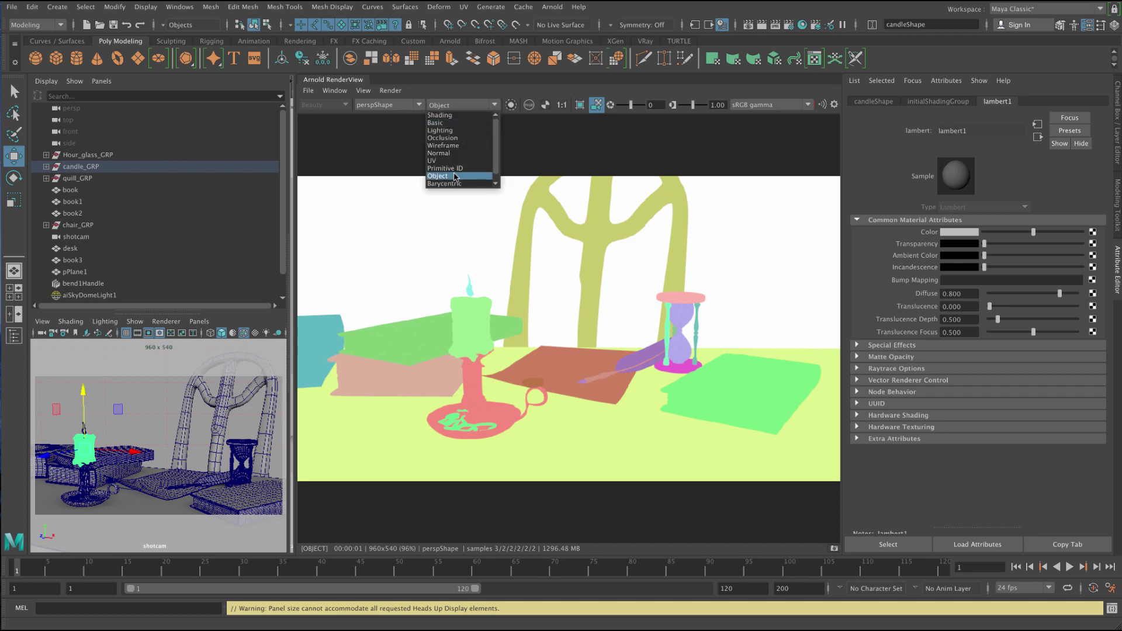
click(454, 183)
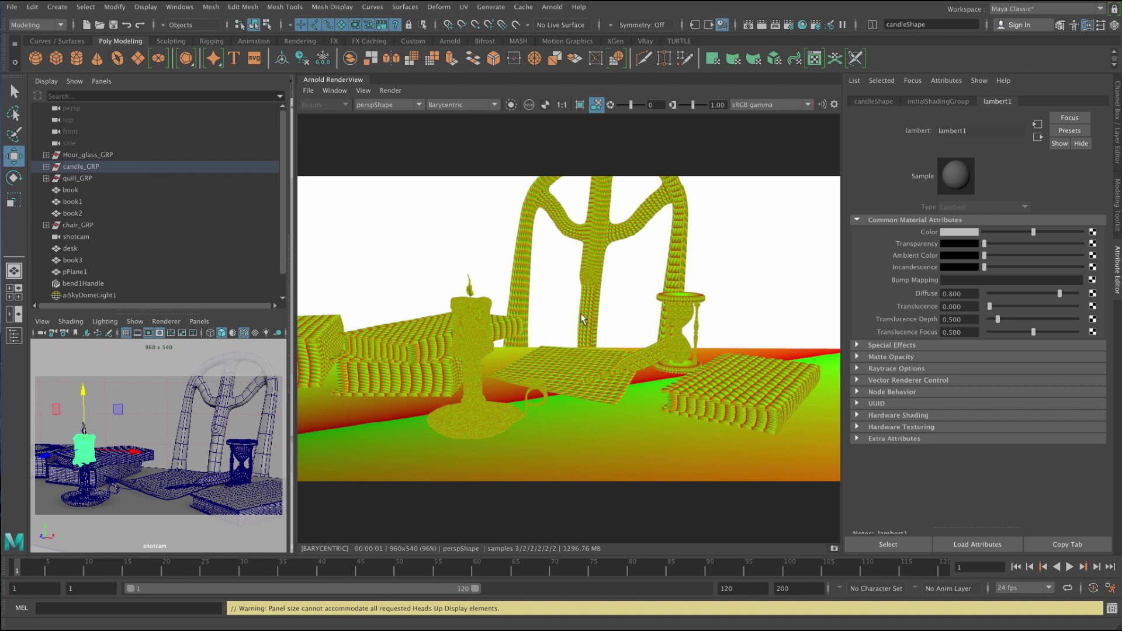
click(469, 104)
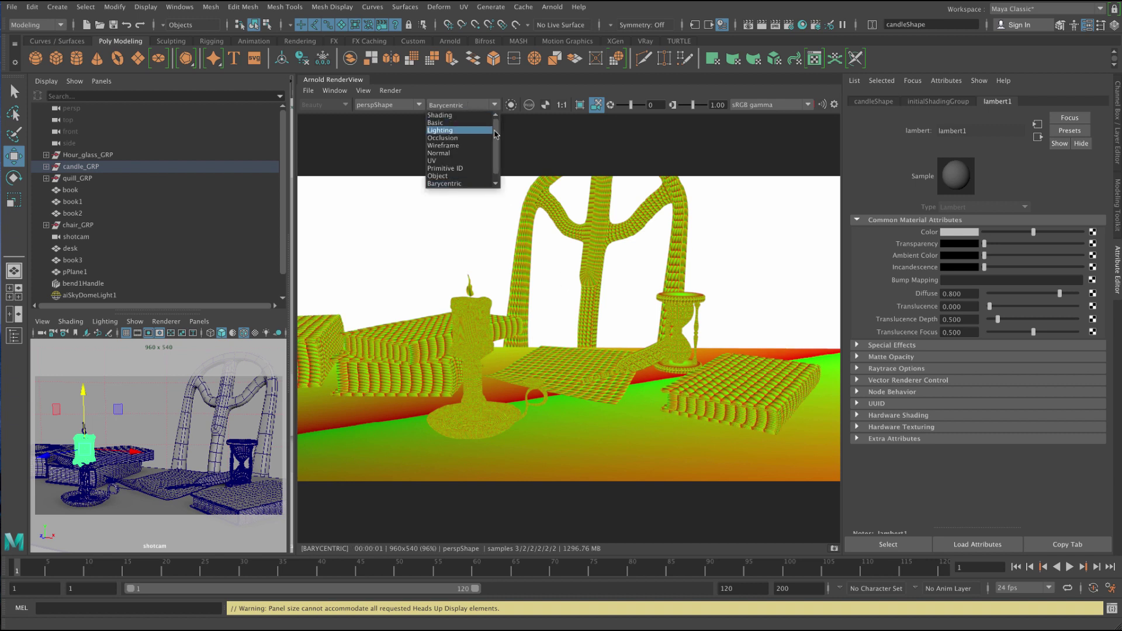
click(500, 152)
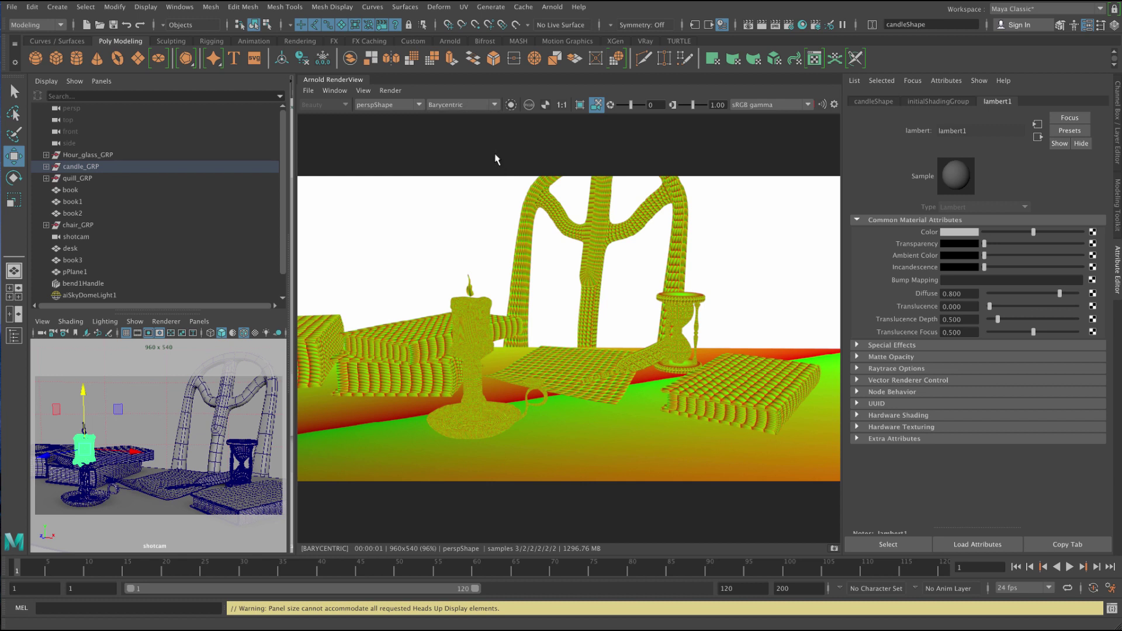
click(495, 104)
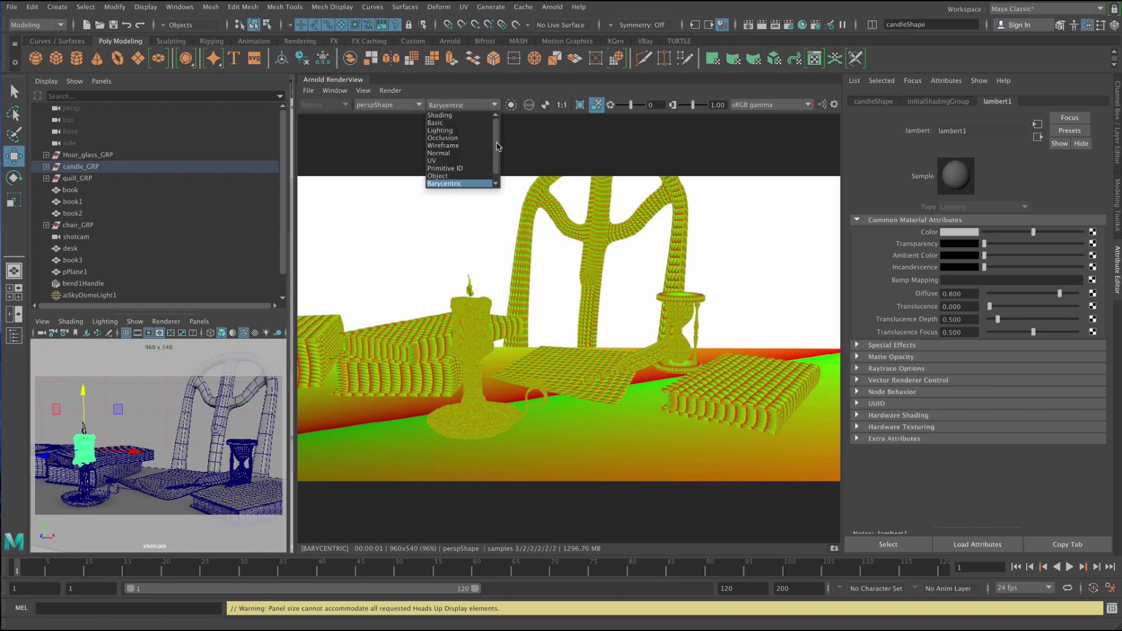
click(496, 184)
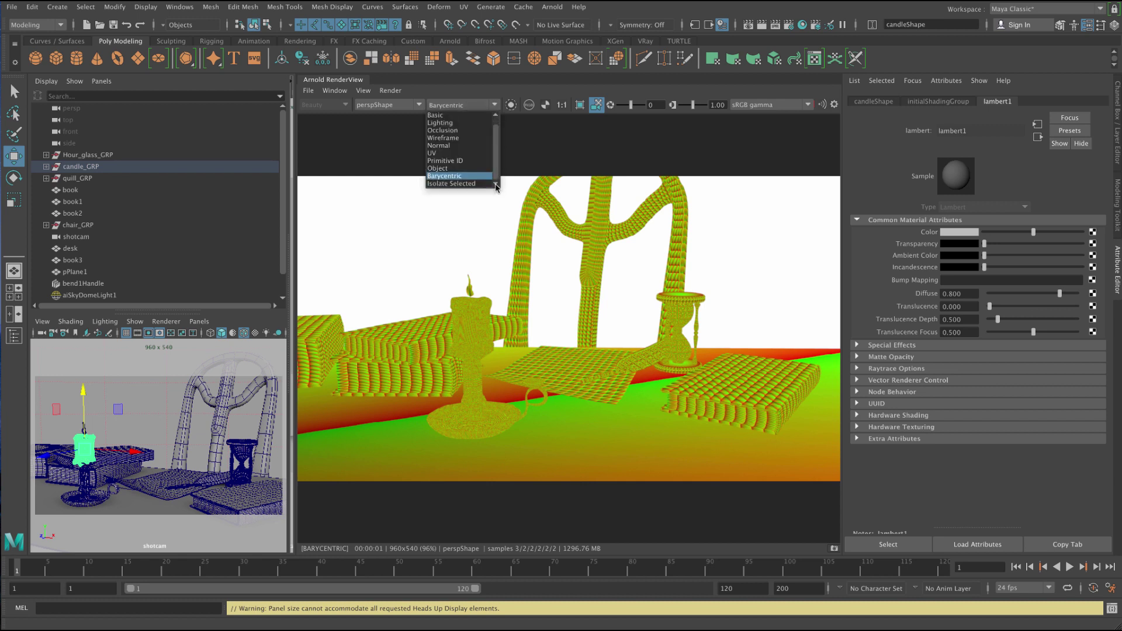
click(582, 160)
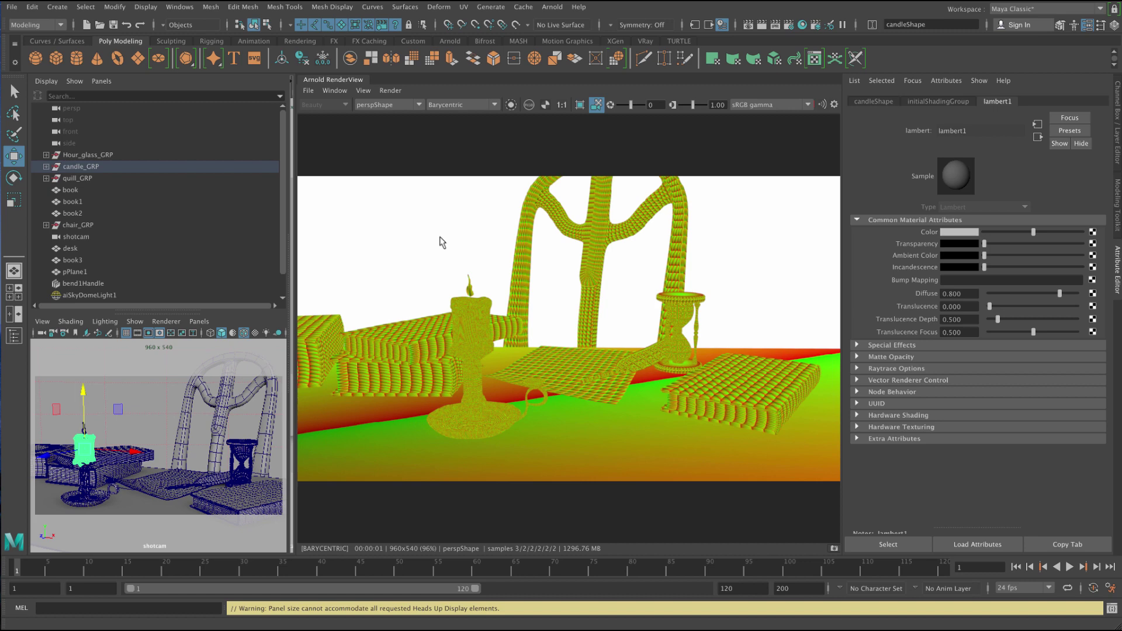
click(493, 105)
scroll(459, 146, up, 3)
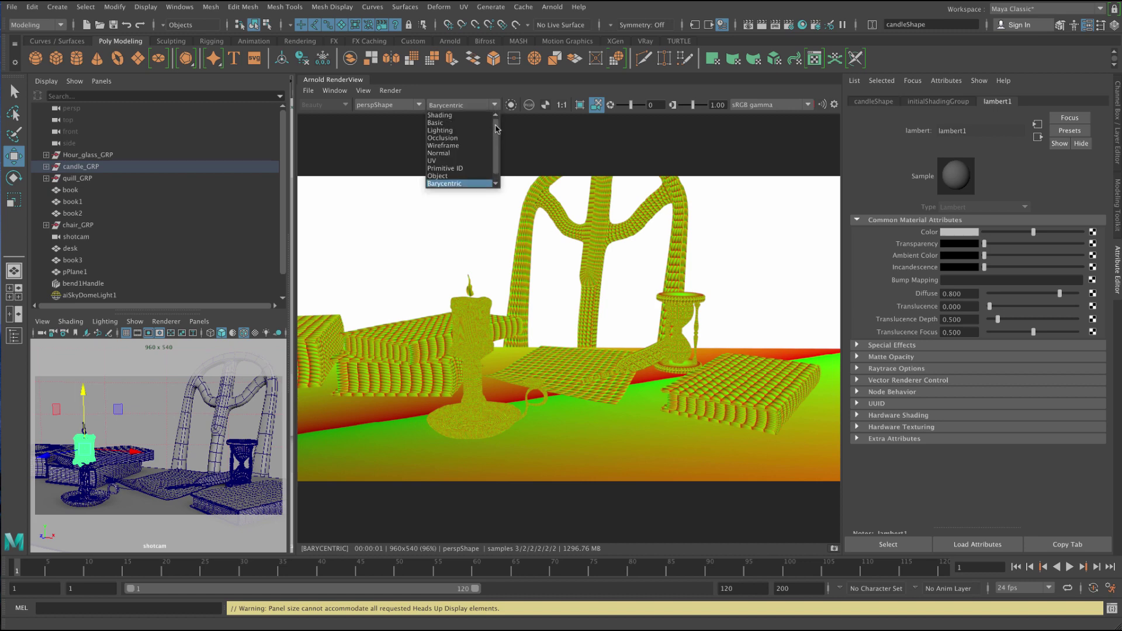
Return to normal Shading and check the Beauty pass list without changing it.
click(460, 115)
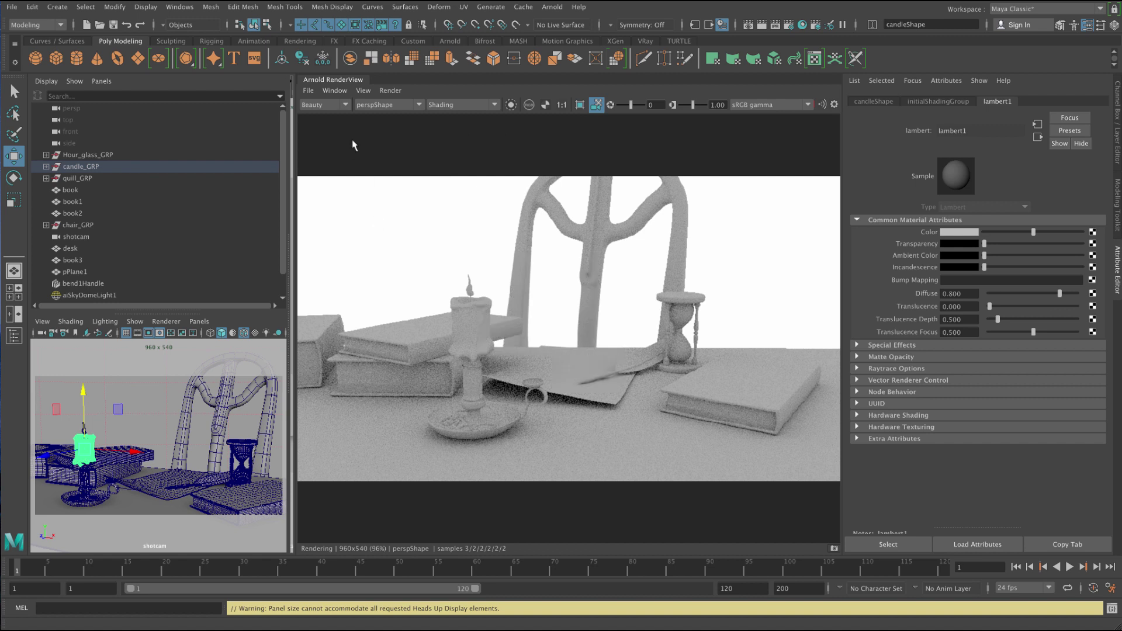
click(346, 105)
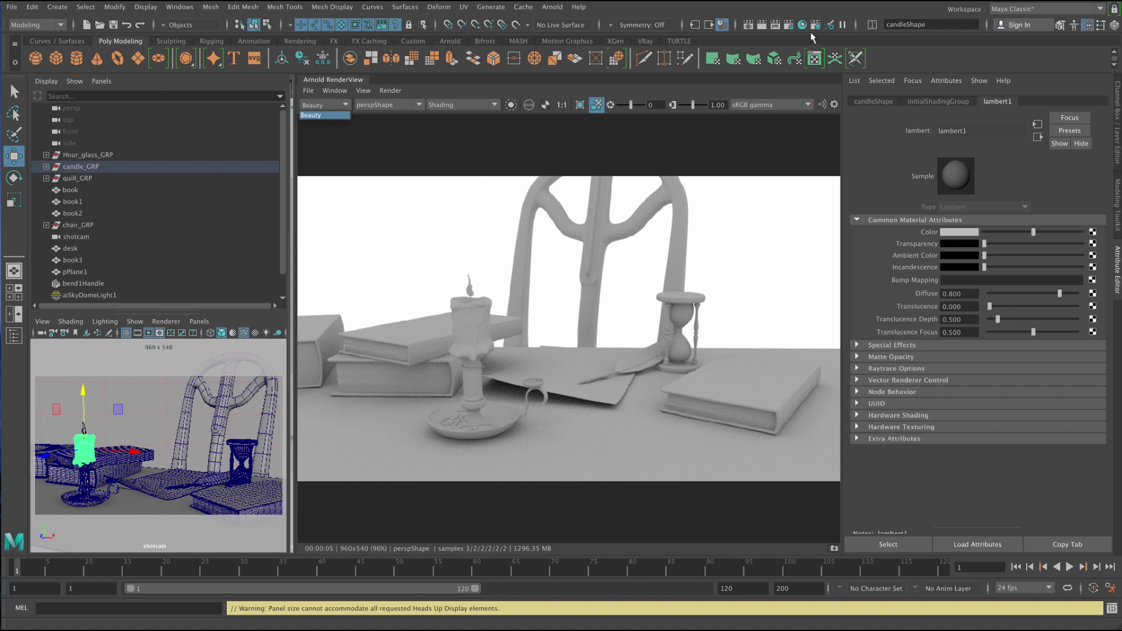
click(787, 32)
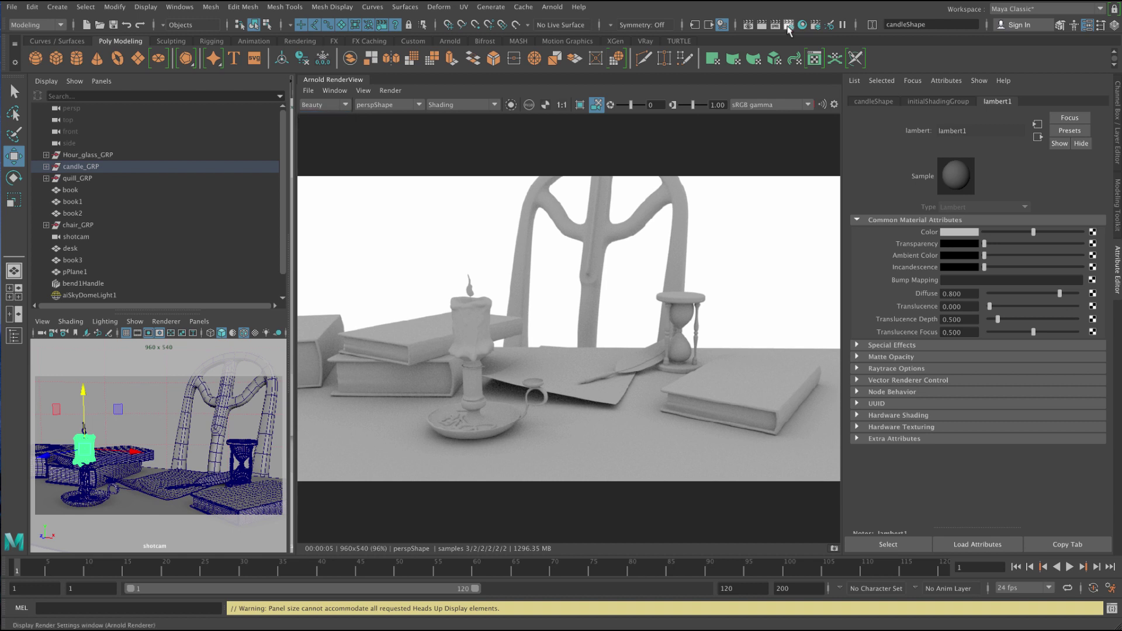
Make diffuse an active Arnold AOV in Render Settings and view the diffuse pass.
click(788, 26)
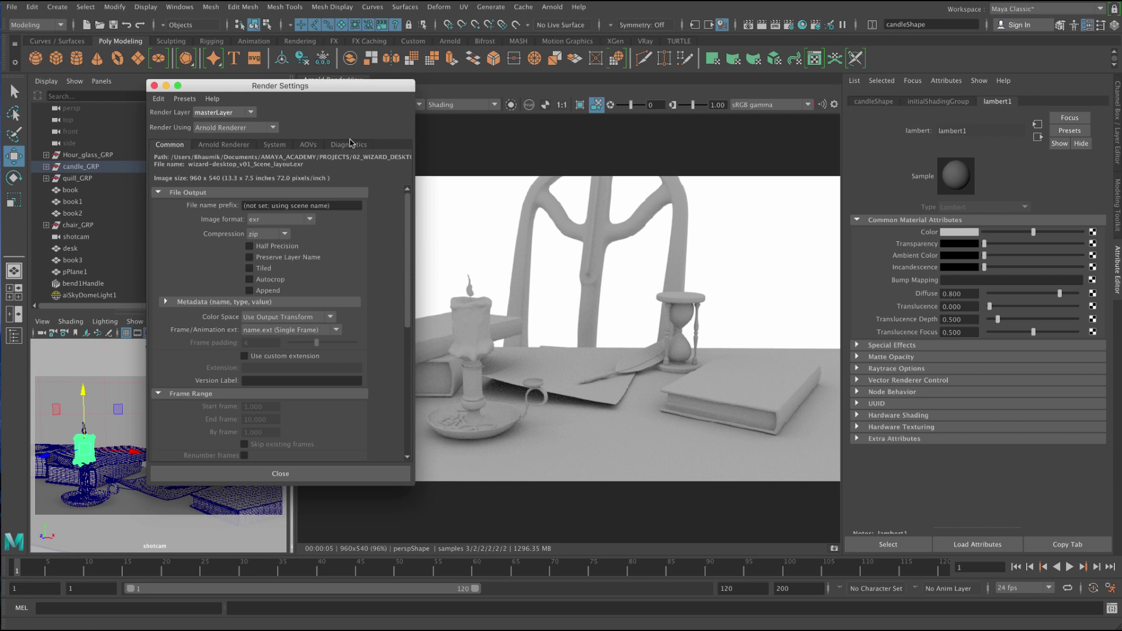
click(308, 146)
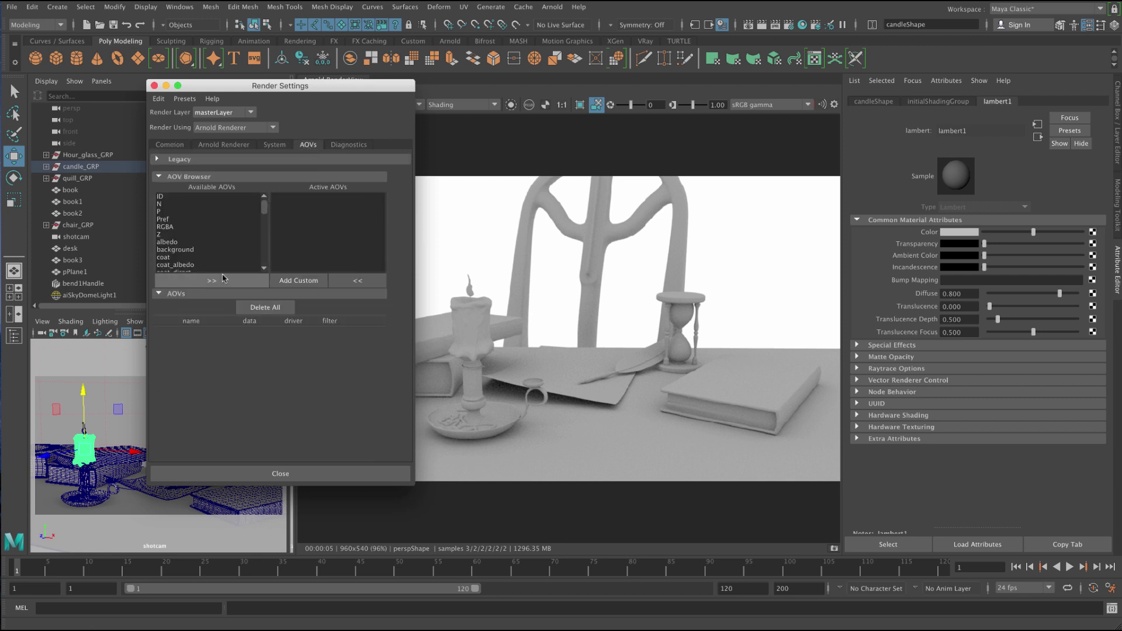
drag(228, 91, 585, 92)
scroll(621, 214, down, 1)
scroll(621, 214, down, 6)
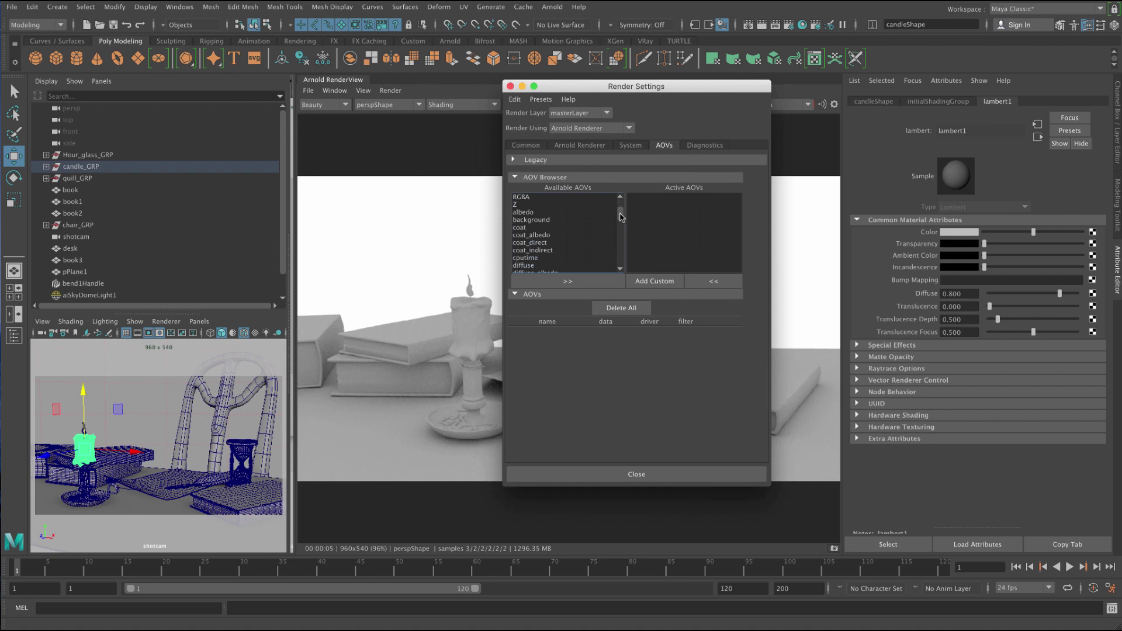
click(538, 243)
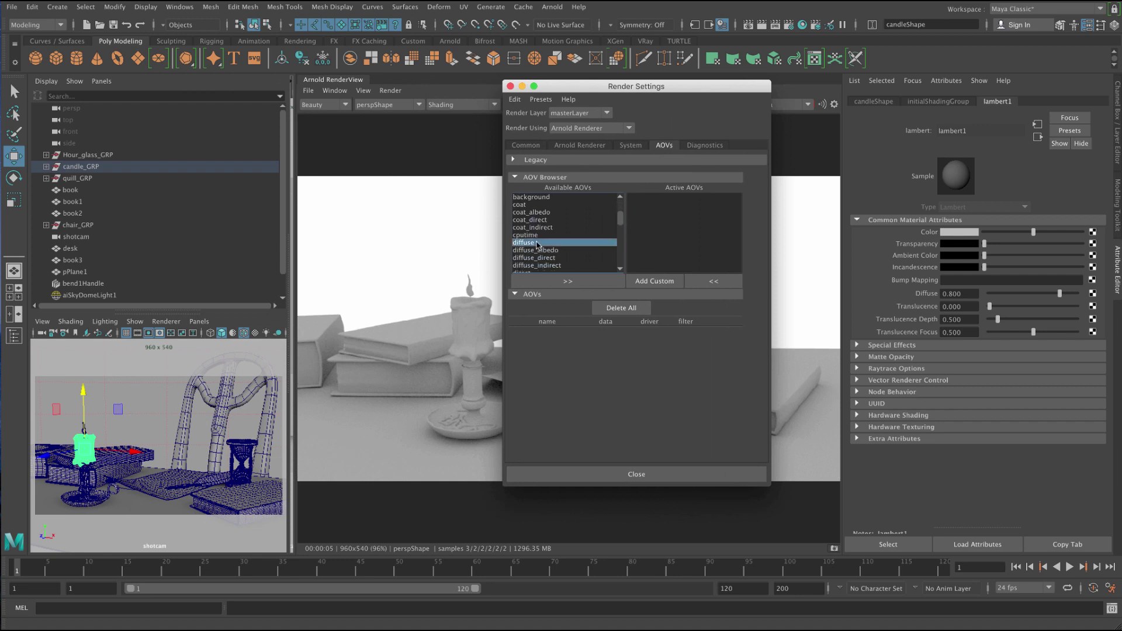
click(568, 281)
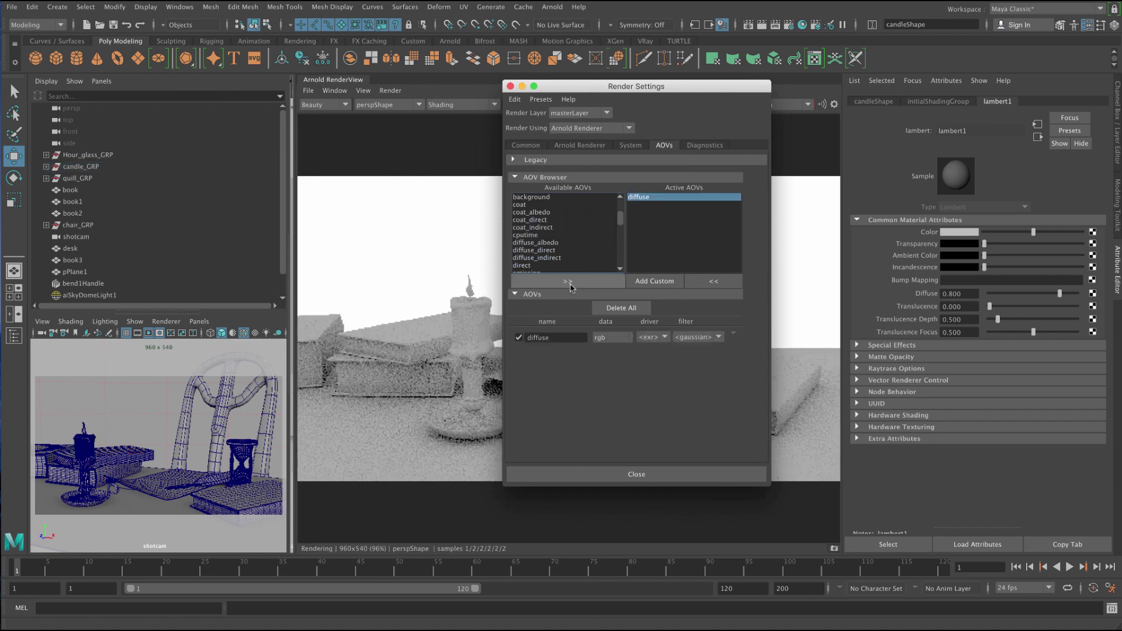
click(345, 106)
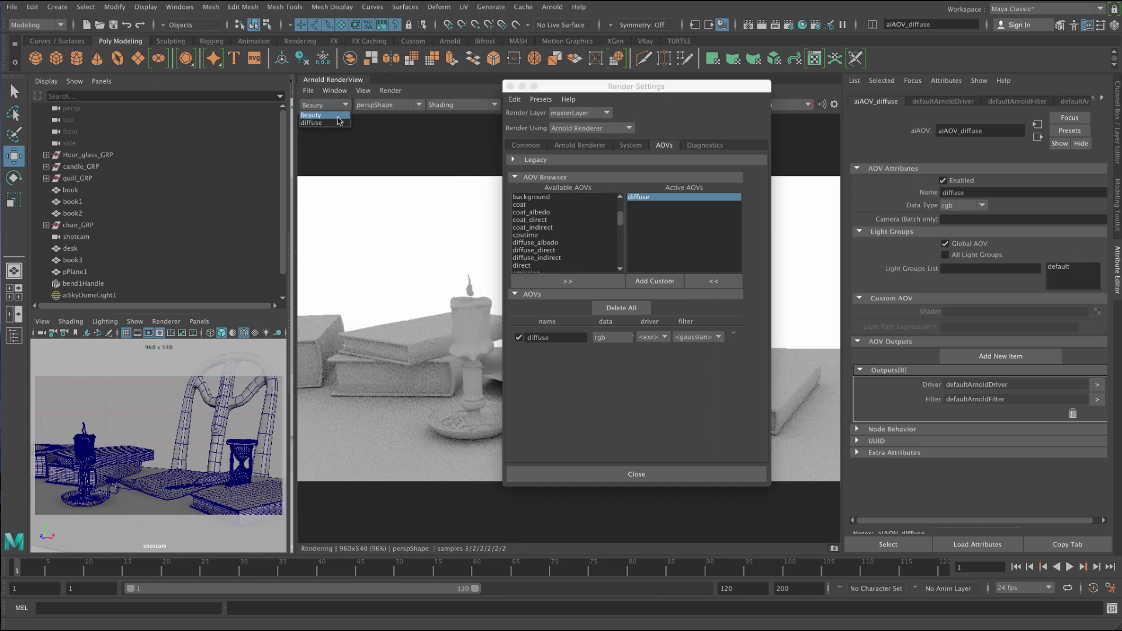
click(338, 122)
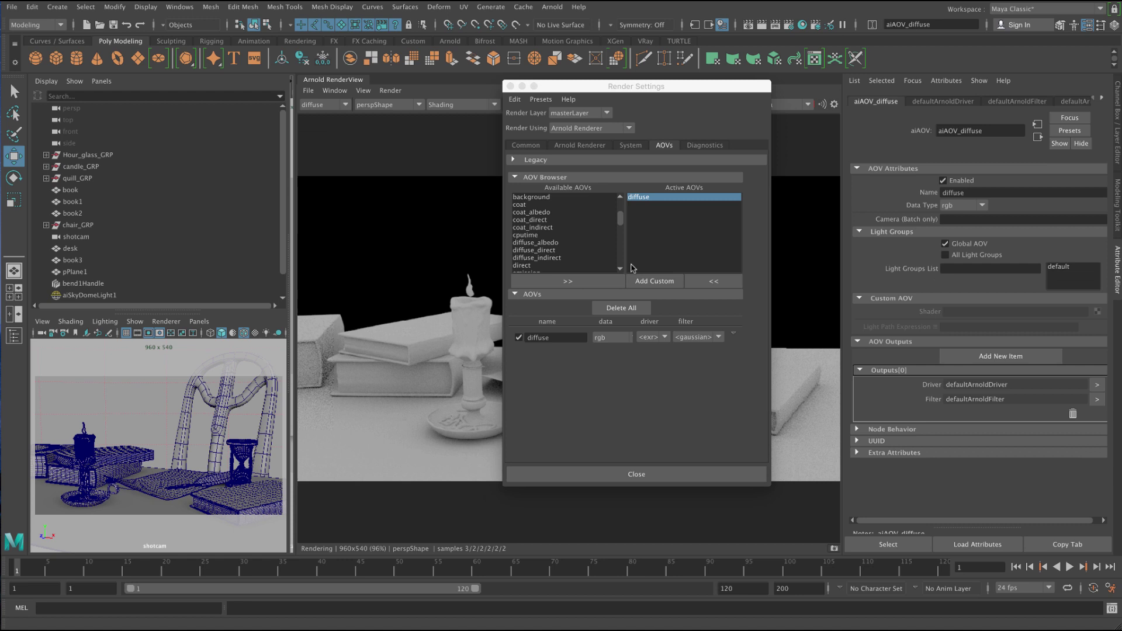
Add the Z AOV to the active AOVs as well.
scroll(621, 220, down, 3)
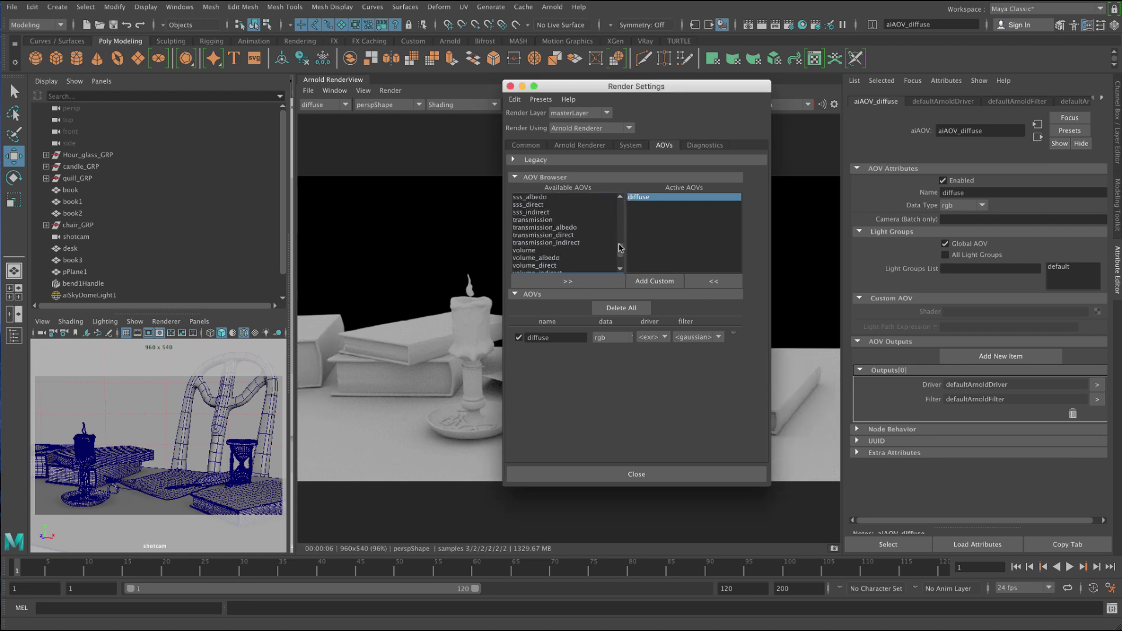
scroll(620, 228, up, 5)
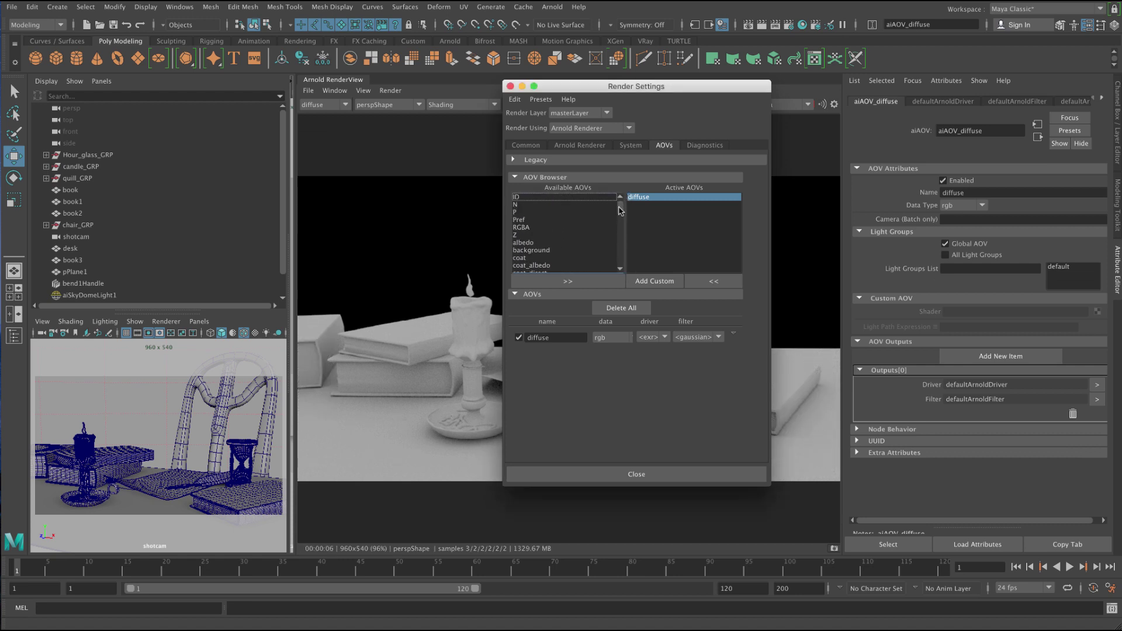
click(516, 235)
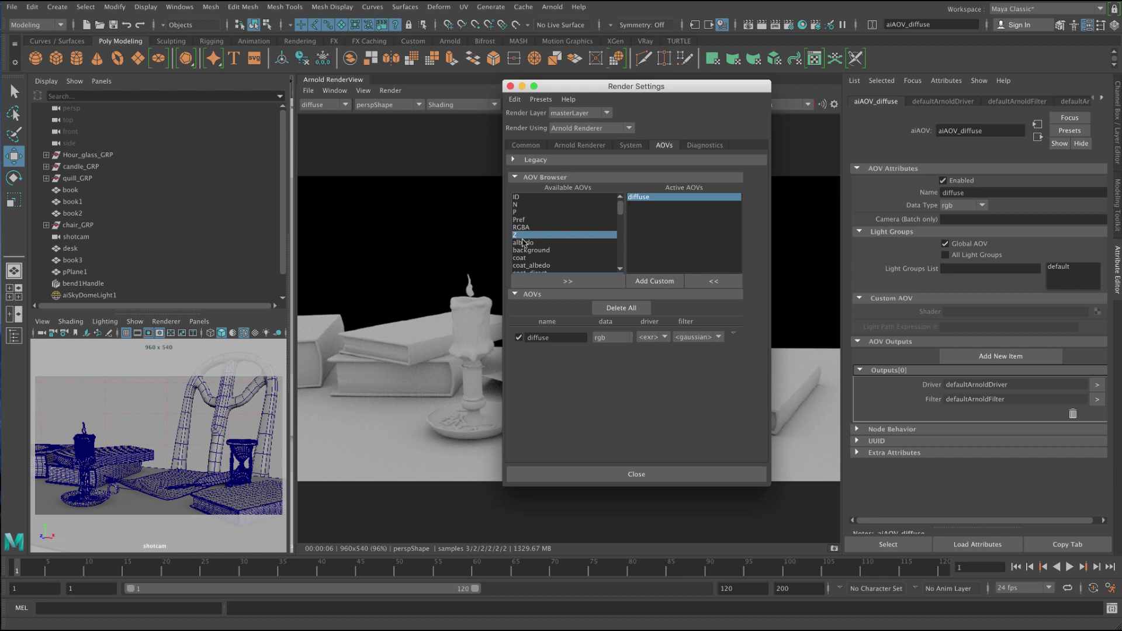
click(568, 282)
click(323, 104)
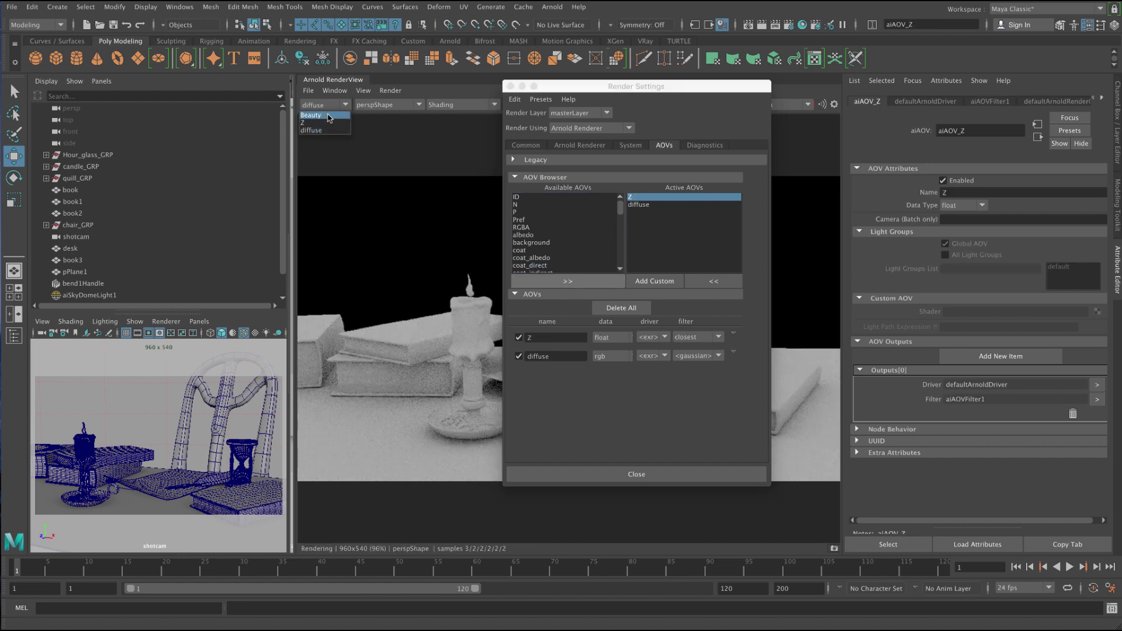
View the Z depth pass, try exposure -5 and lower gamma, then reset both.
click(328, 123)
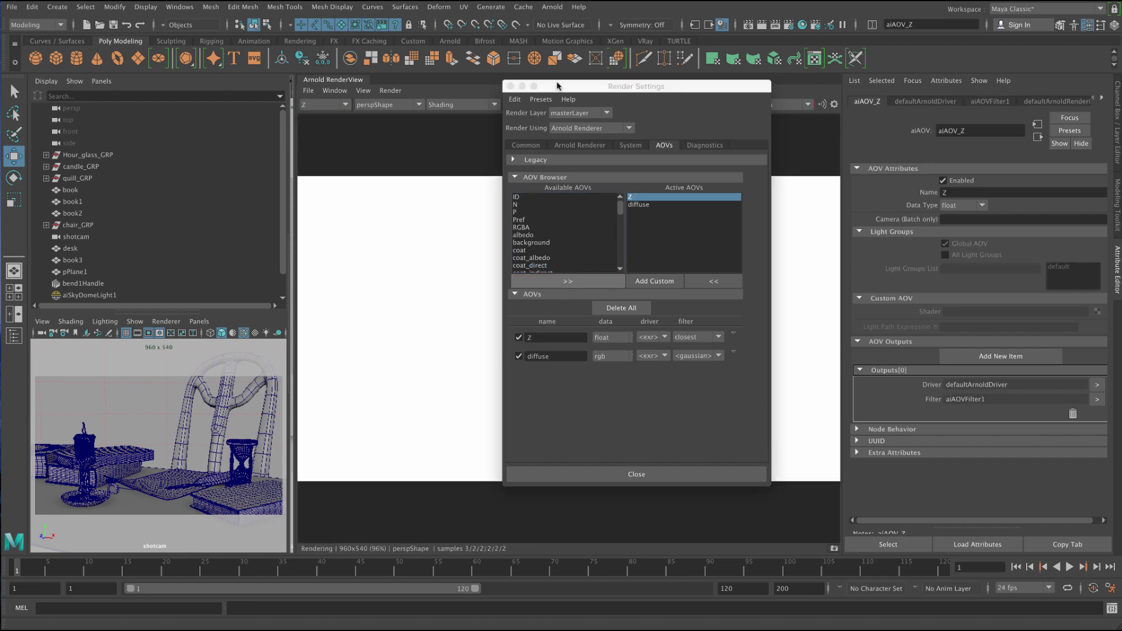
drag(559, 87, 858, 104)
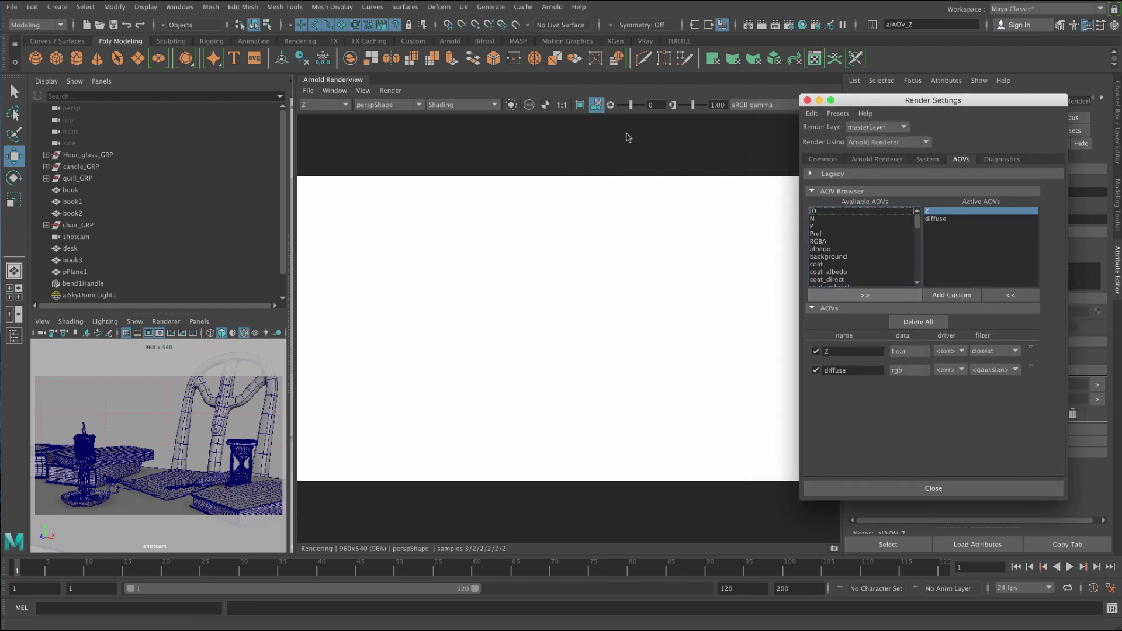
drag(631, 105, 625, 109)
drag(695, 108, 681, 109)
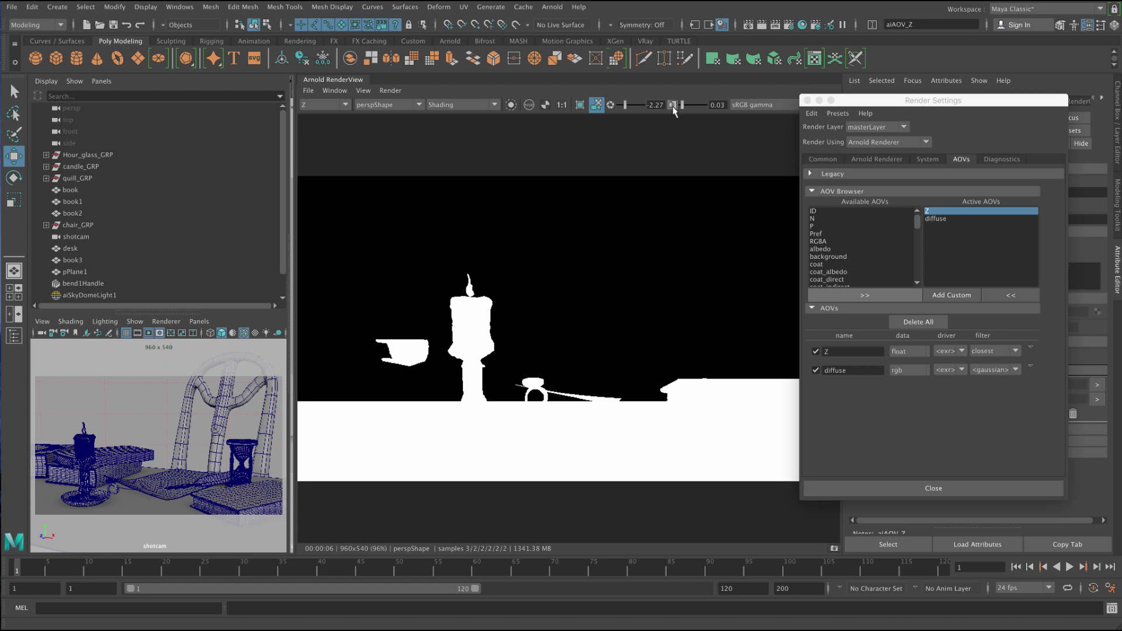
click(674, 106)
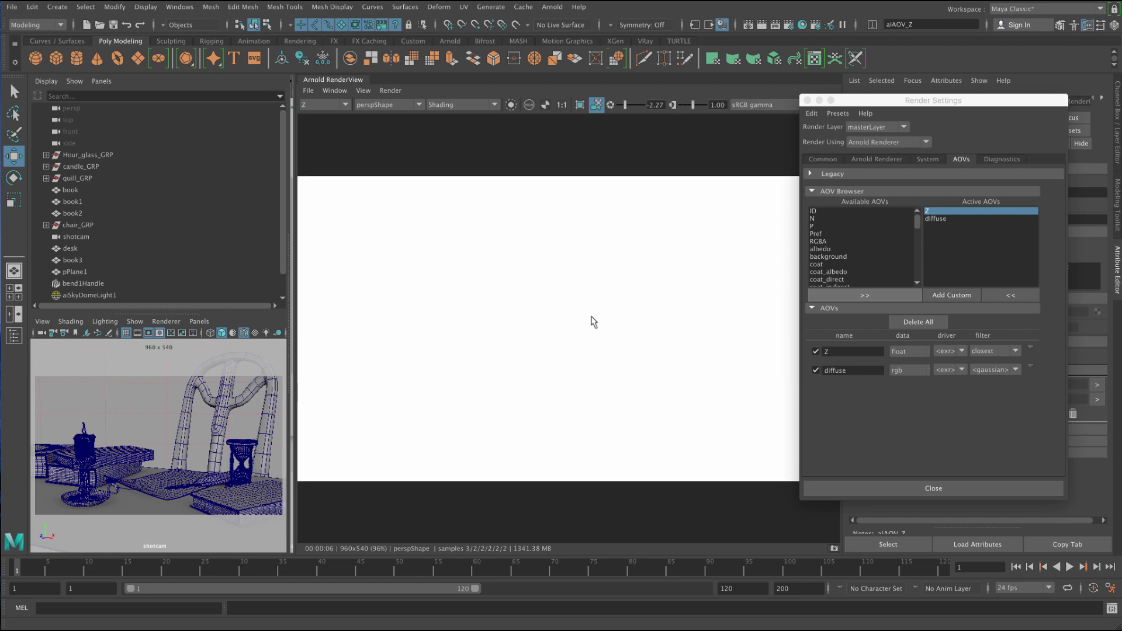
click(609, 106)
Remove Z and diffuse from the active AOVs and close Render Settings.
click(1004, 297)
click(1003, 297)
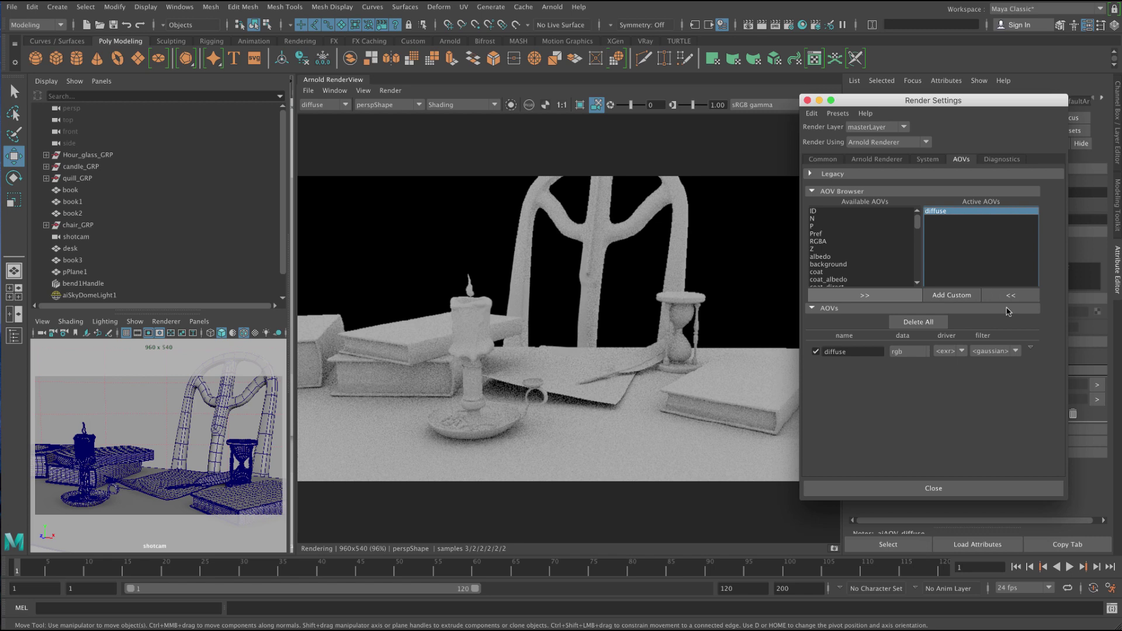
click(1009, 297)
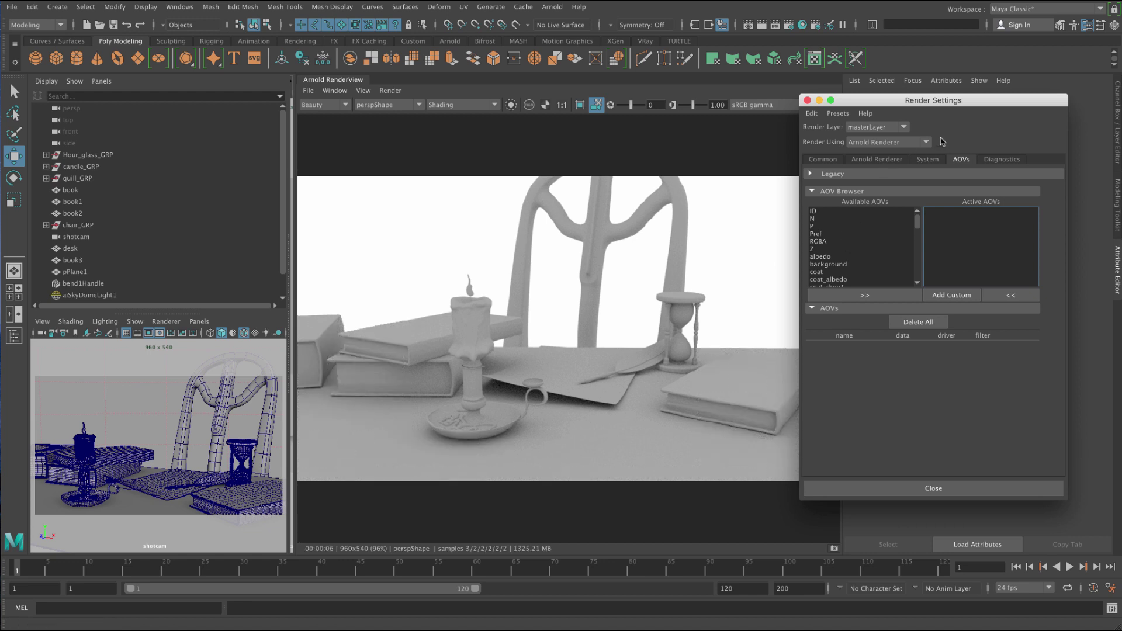
click(807, 101)
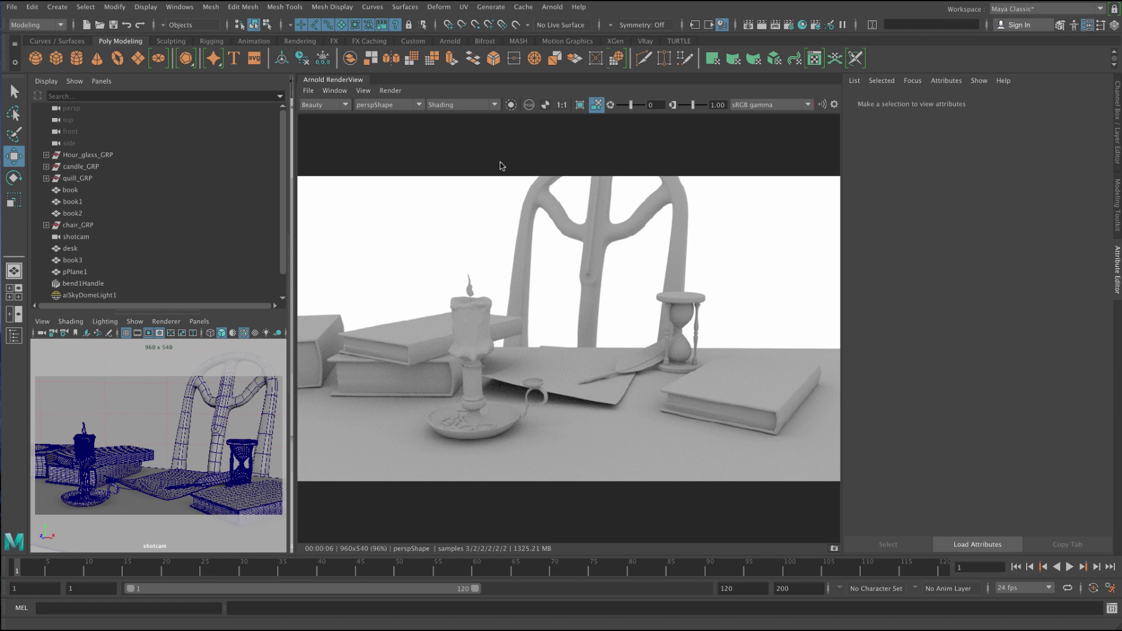
Widen the RenderView panel and raise the Beauty render's exposure.
drag(292, 154, 202, 154)
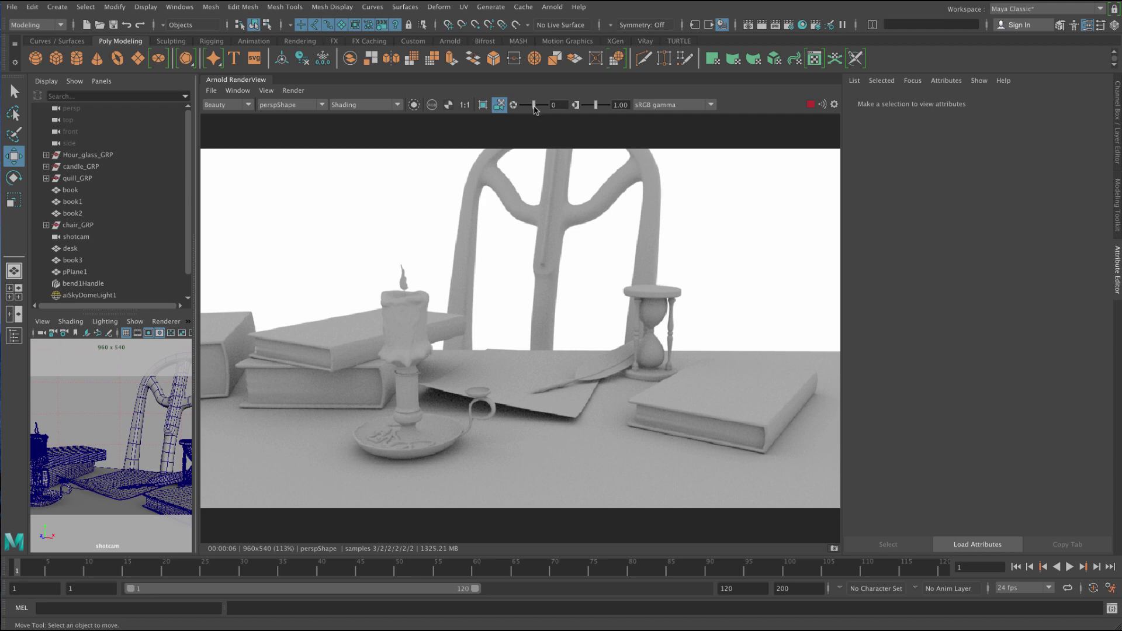
drag(533, 110, 590, 111)
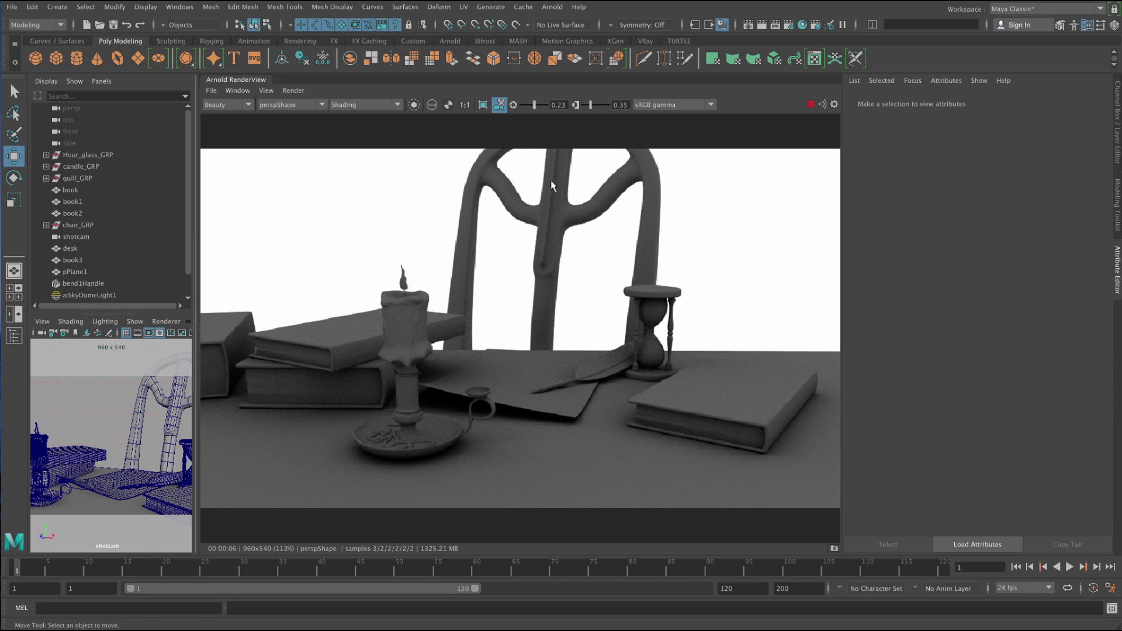
Reset gamma to 1.00 and exposure to 0, then compare Rec 709 against sRGB gamma.
click(575, 104)
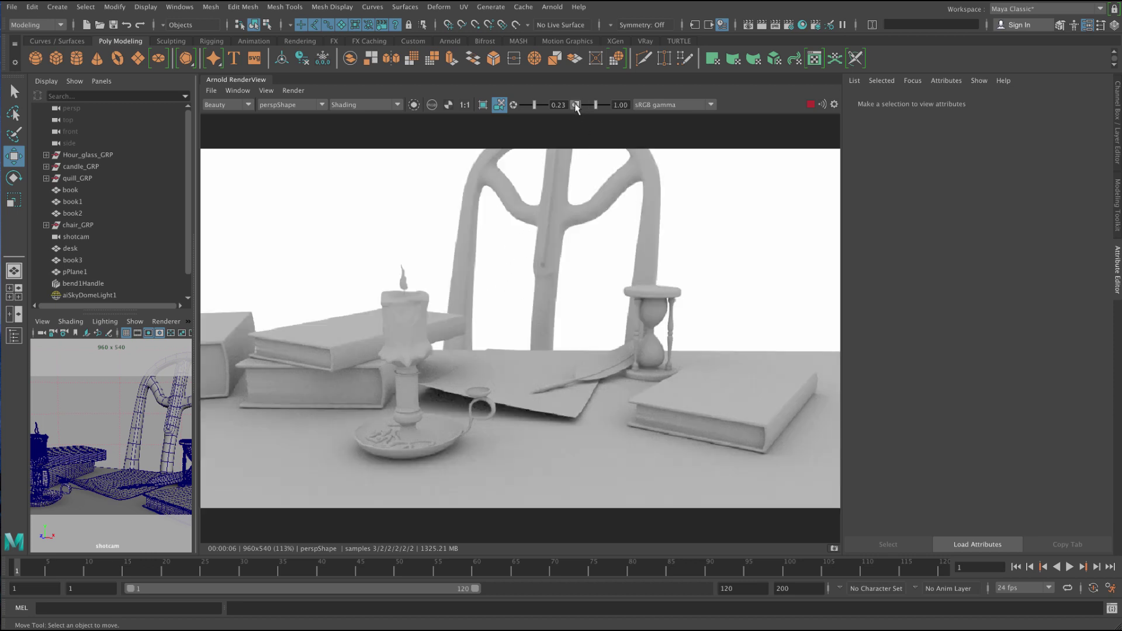
click(515, 106)
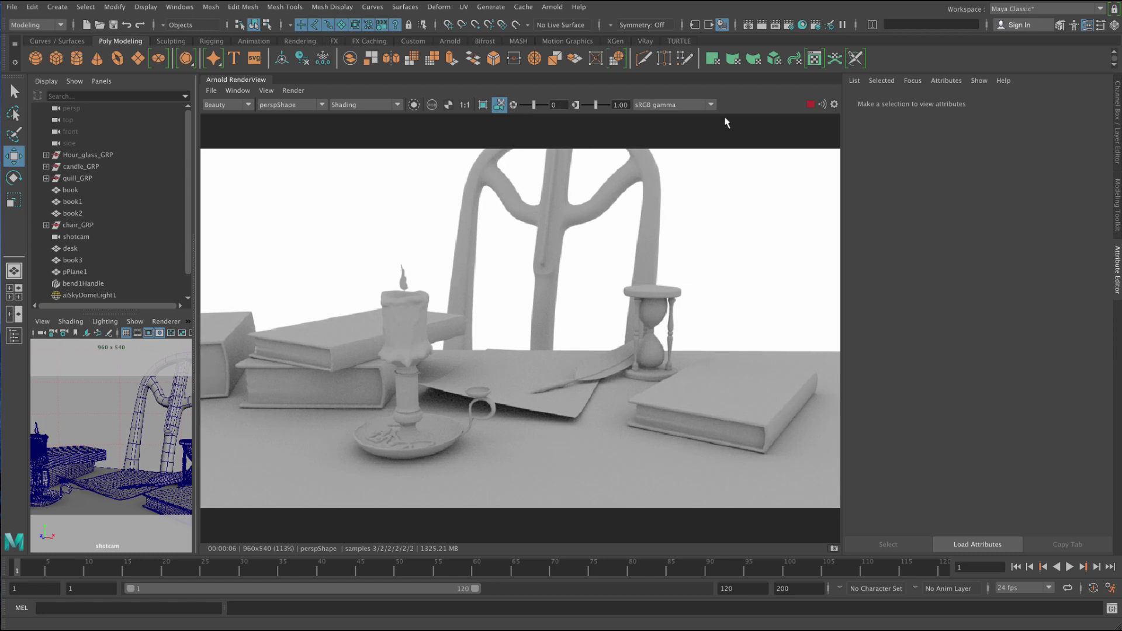
click(710, 105)
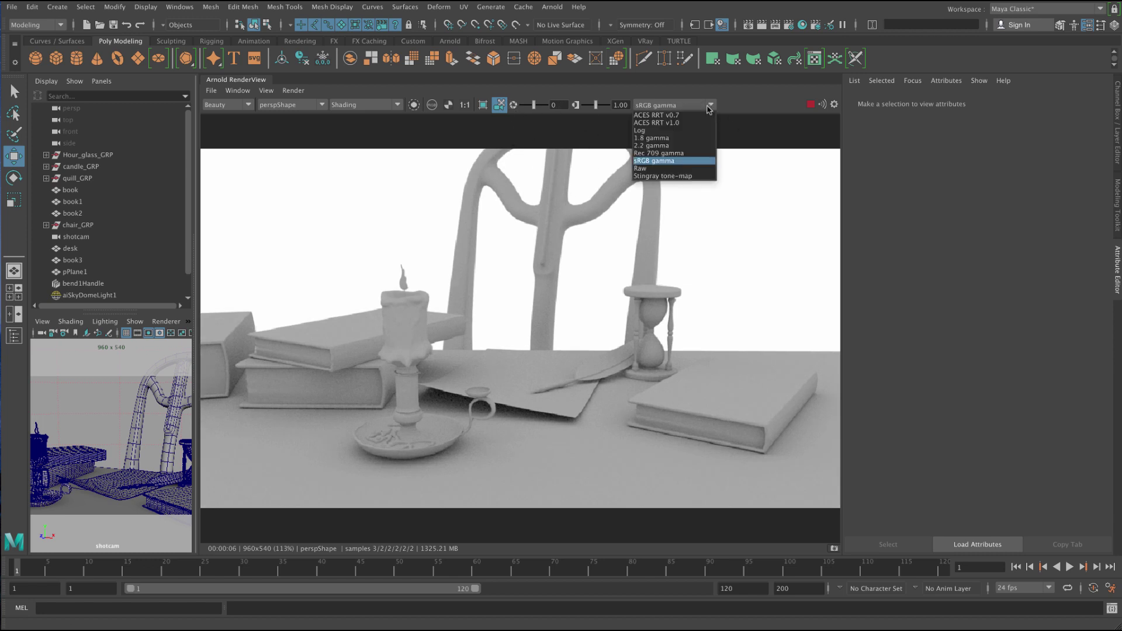
click(695, 153)
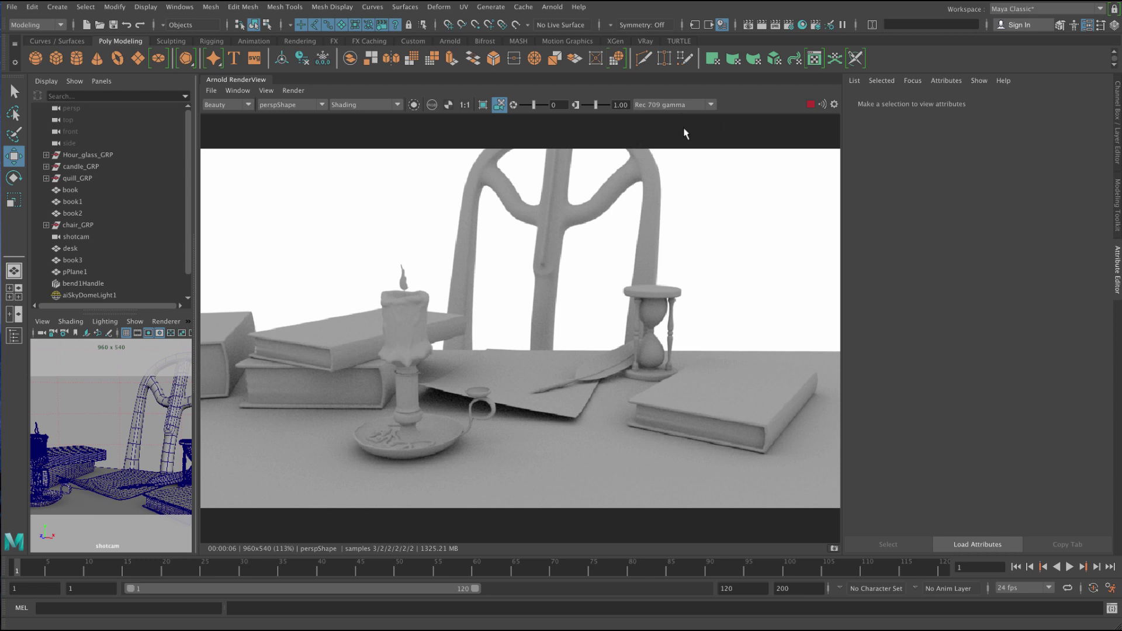
click(706, 107)
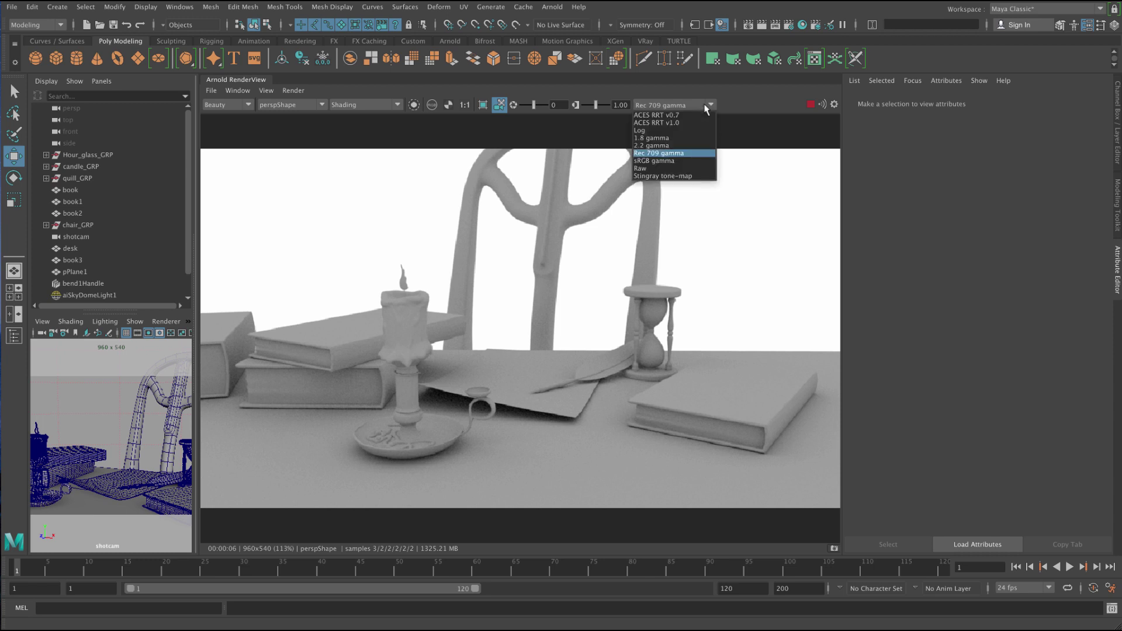
click(692, 161)
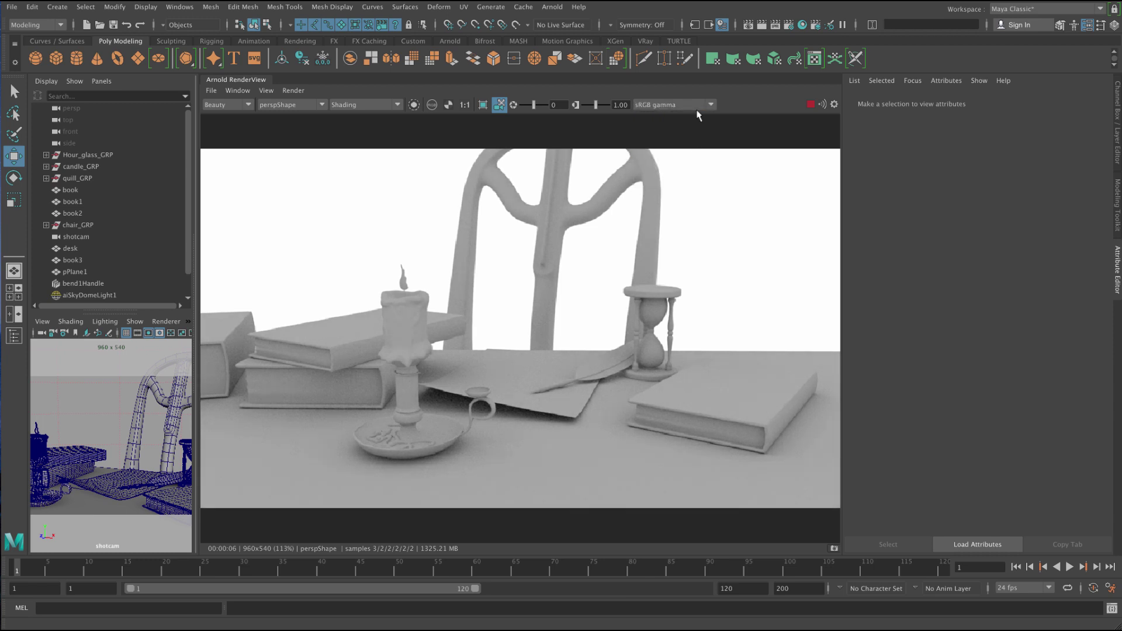
Try the 1.8 gamma display transform, then return to sRGB gamma.
click(698, 107)
click(681, 139)
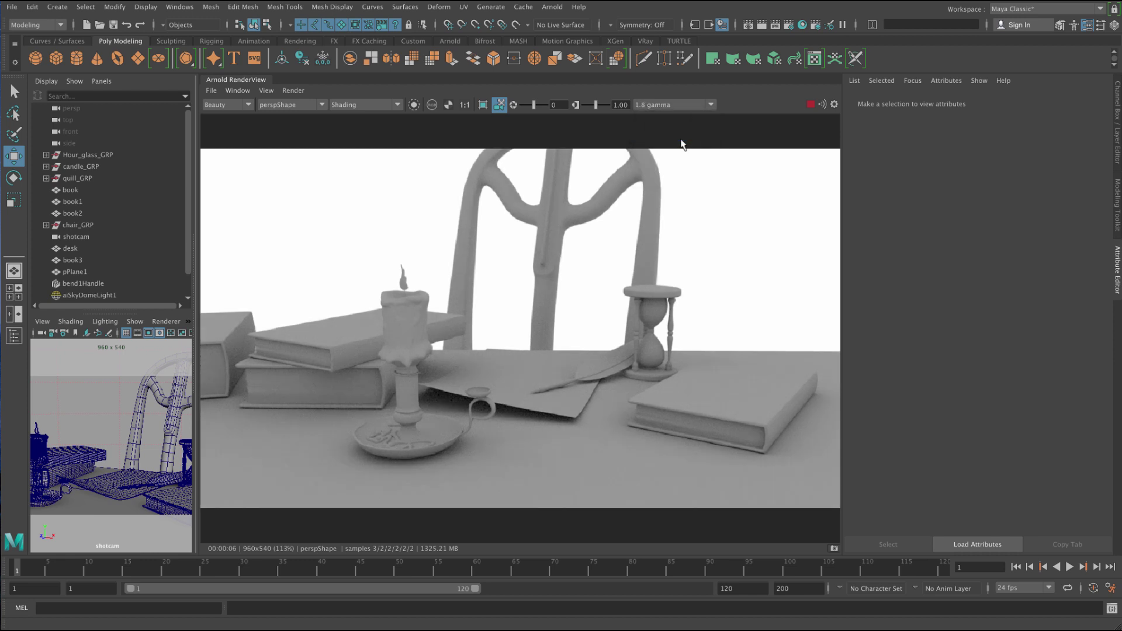
click(678, 105)
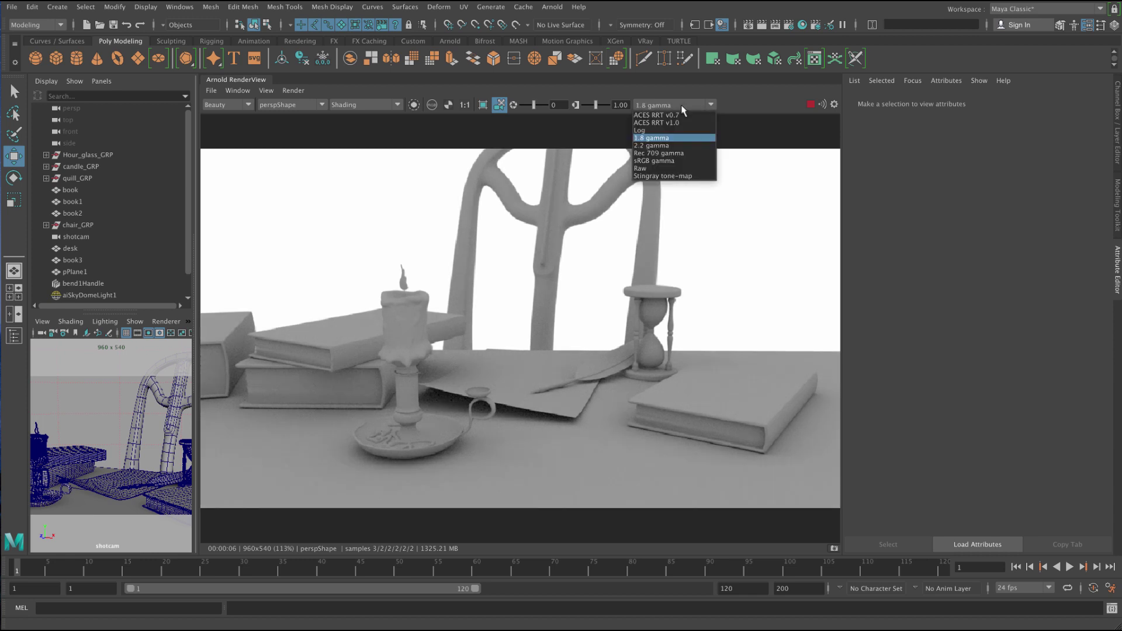
click(677, 162)
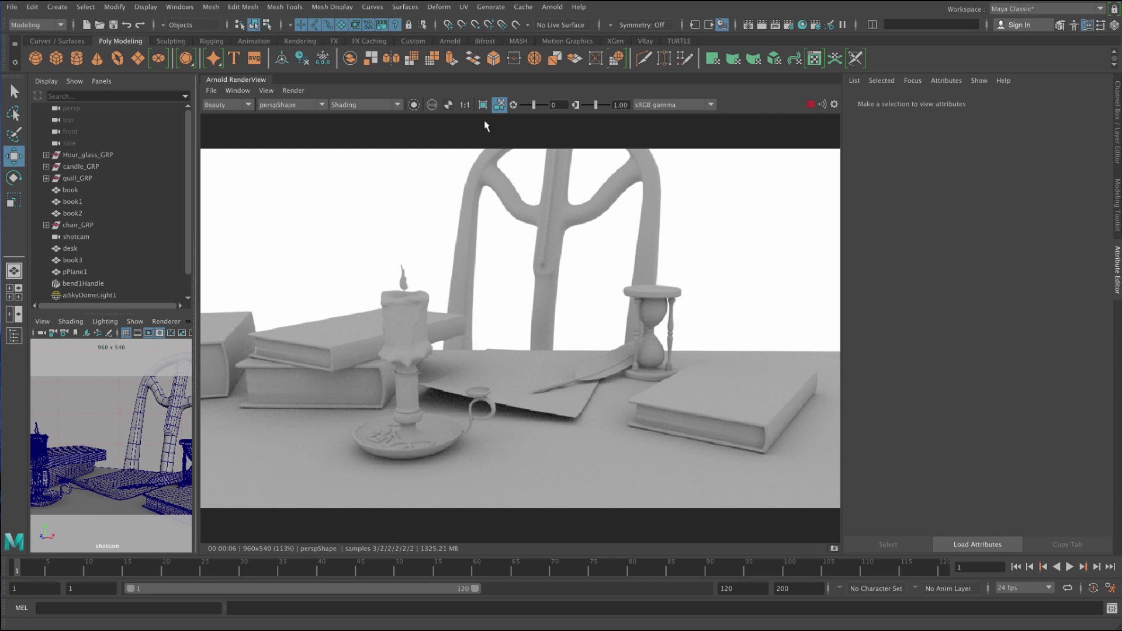
Enable crop-region rendering, size a region around the candle, then move it onto the right-hand book.
click(483, 105)
drag(371, 293, 416, 337)
drag(454, 379, 478, 409)
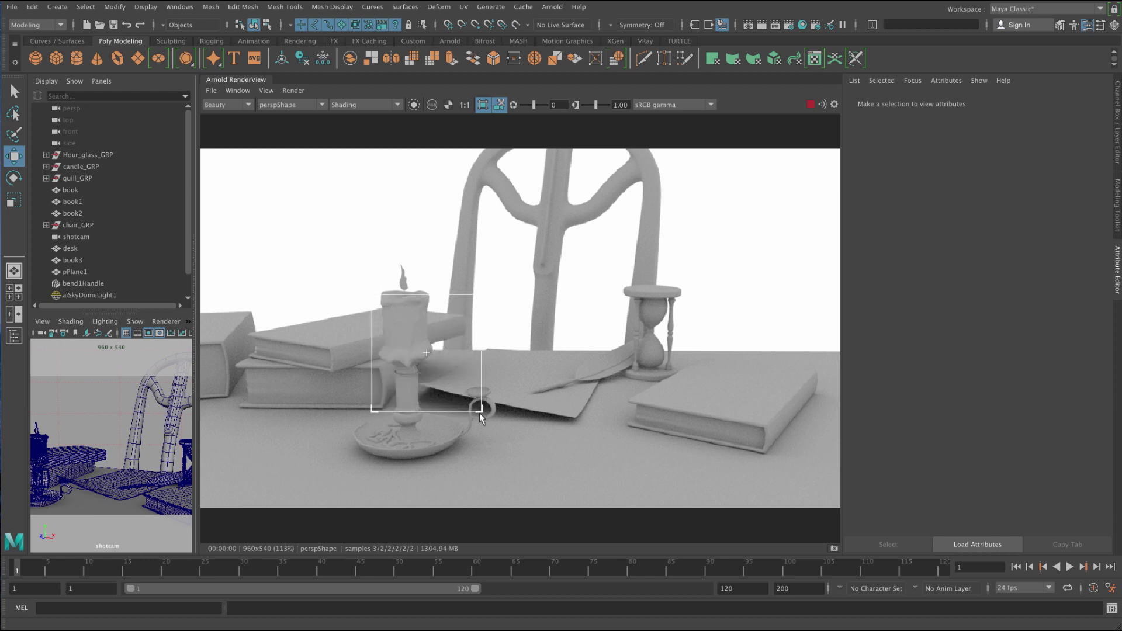
mouse_move(482, 410)
mouse_down()
mouse_move(509, 447)
mouse_move(485, 429)
mouse_up()
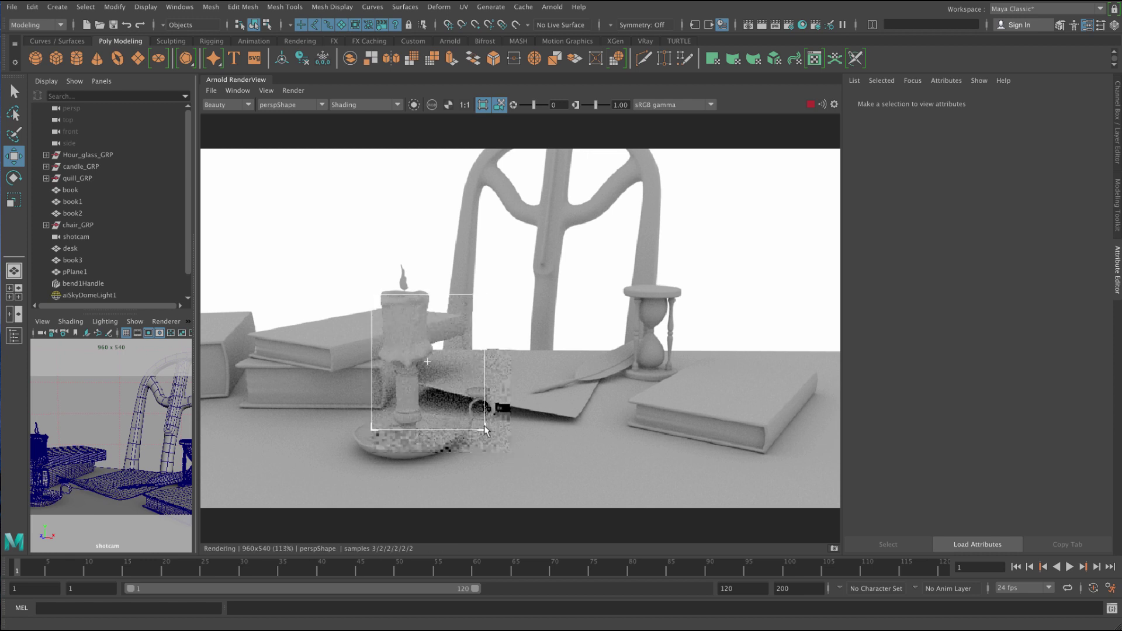
drag(387, 432, 328, 457)
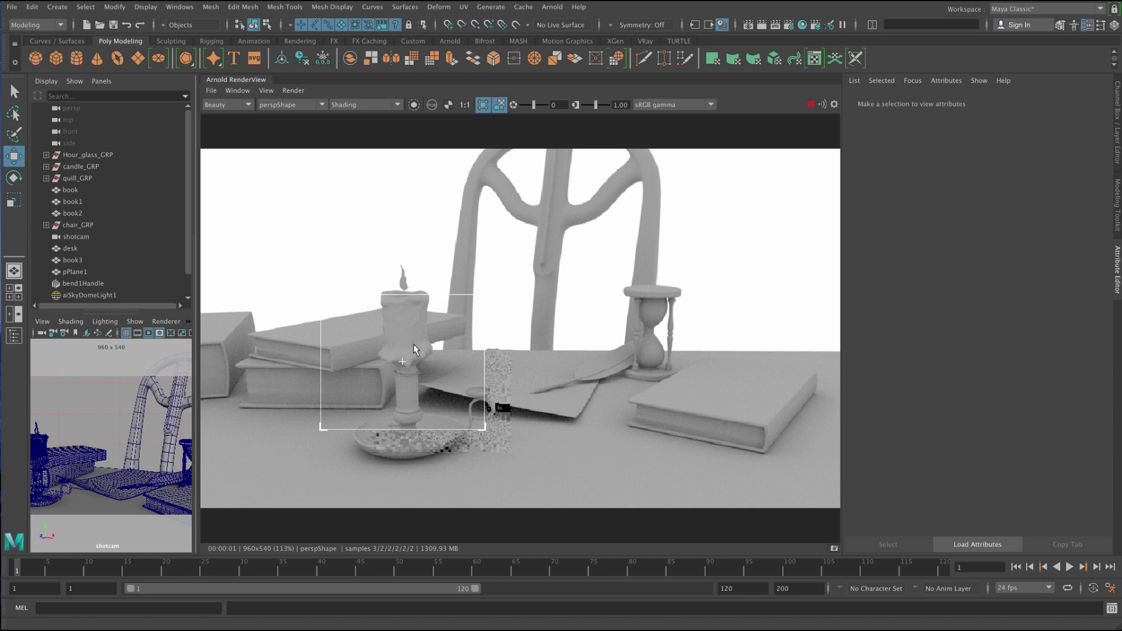
drag(402, 361, 724, 401)
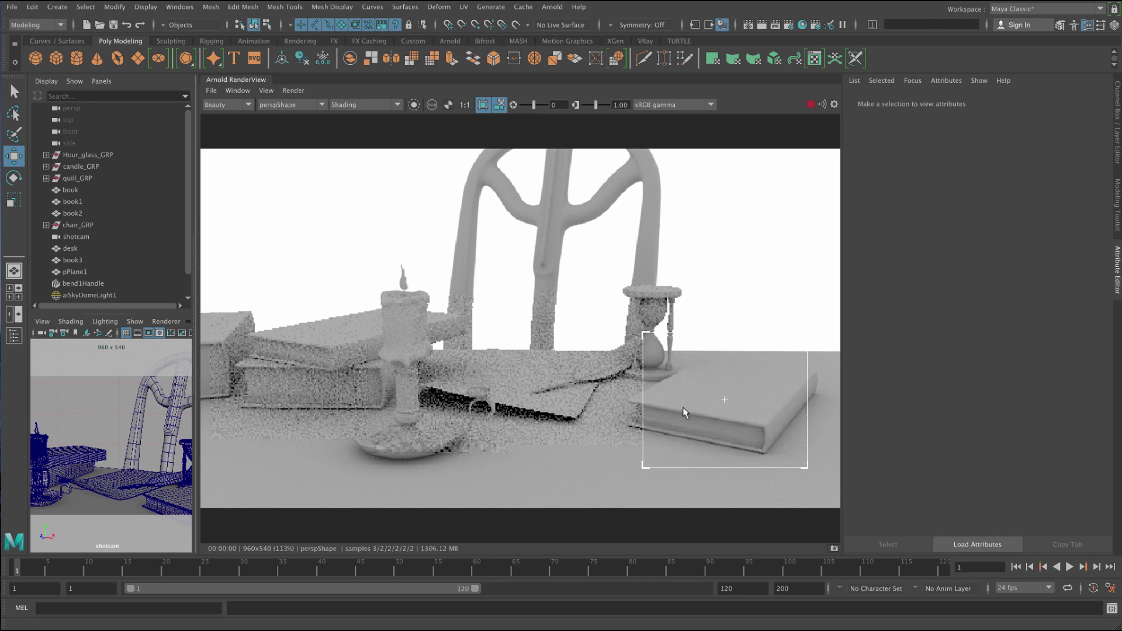
Turn off the crop region, stop the render, and select the right-hand book in the image.
click(483, 105)
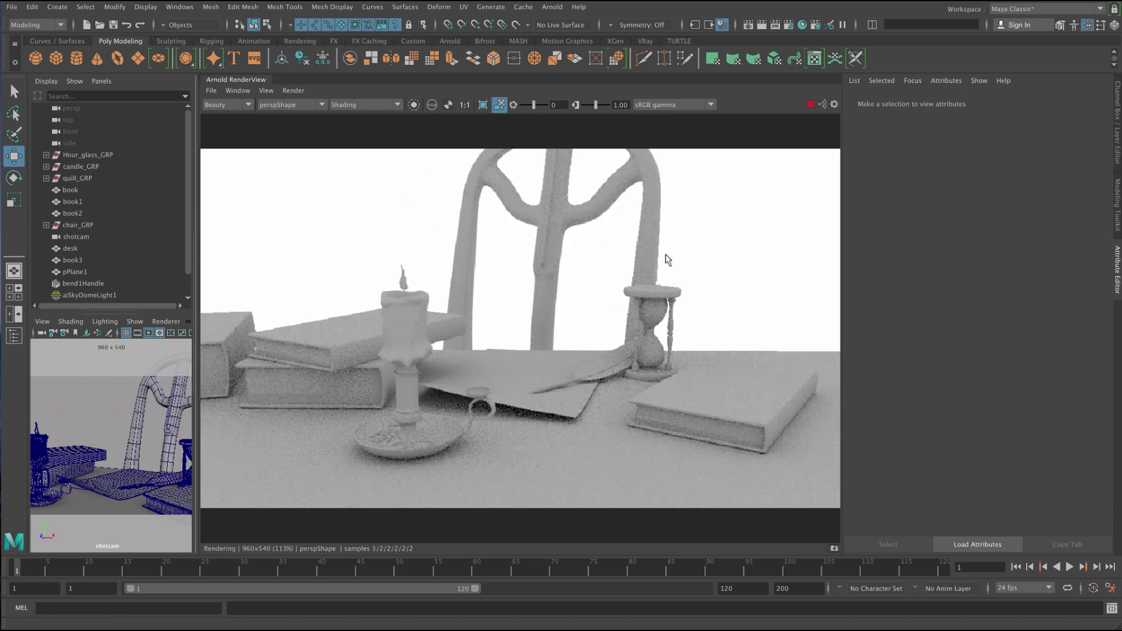
click(810, 104)
click(712, 410)
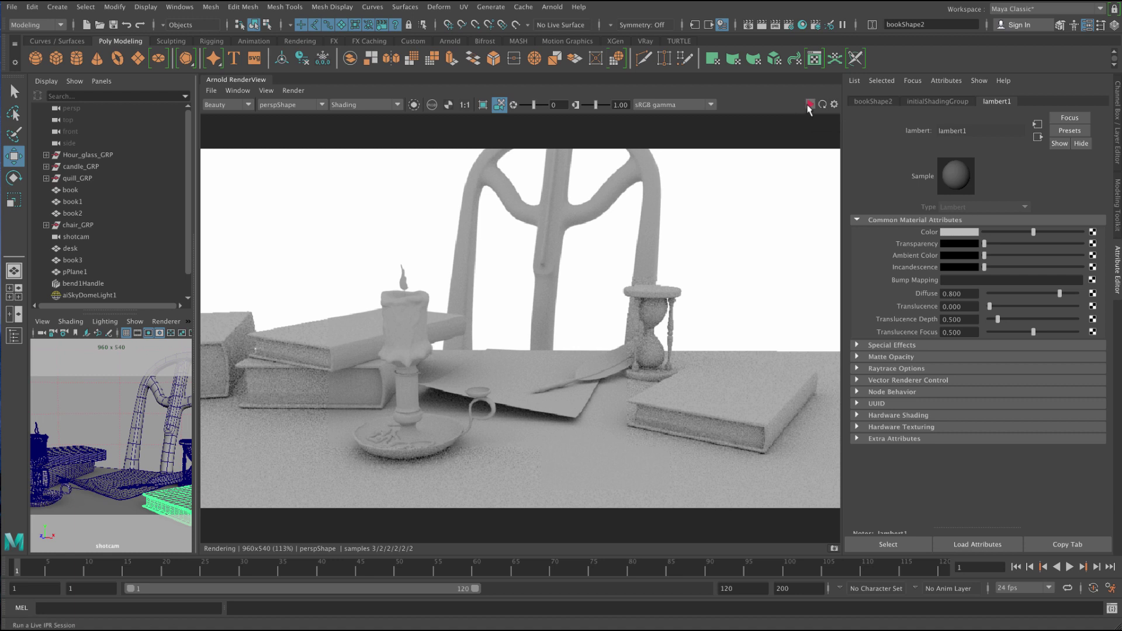
Restart live IPR rendering and orbit the camera to a new angle on the desk.
click(809, 105)
click(810, 104)
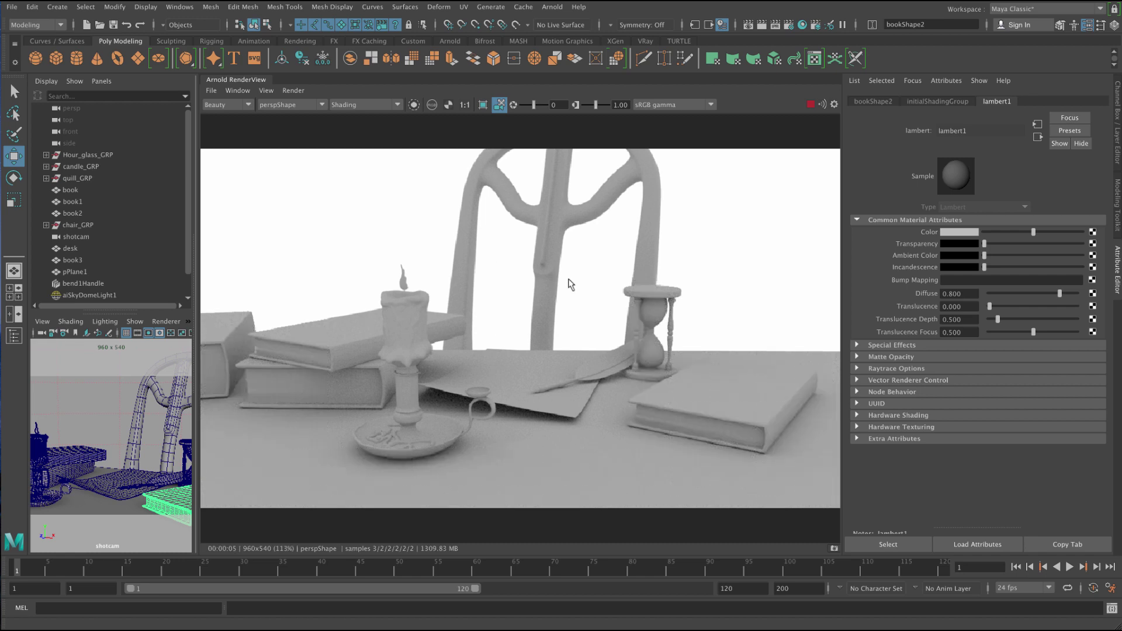
mouse_move(573, 311)
alt+mouse_down()
mouse_move(531, 305)
mouse_move(558, 321)
alt+mouse_up()
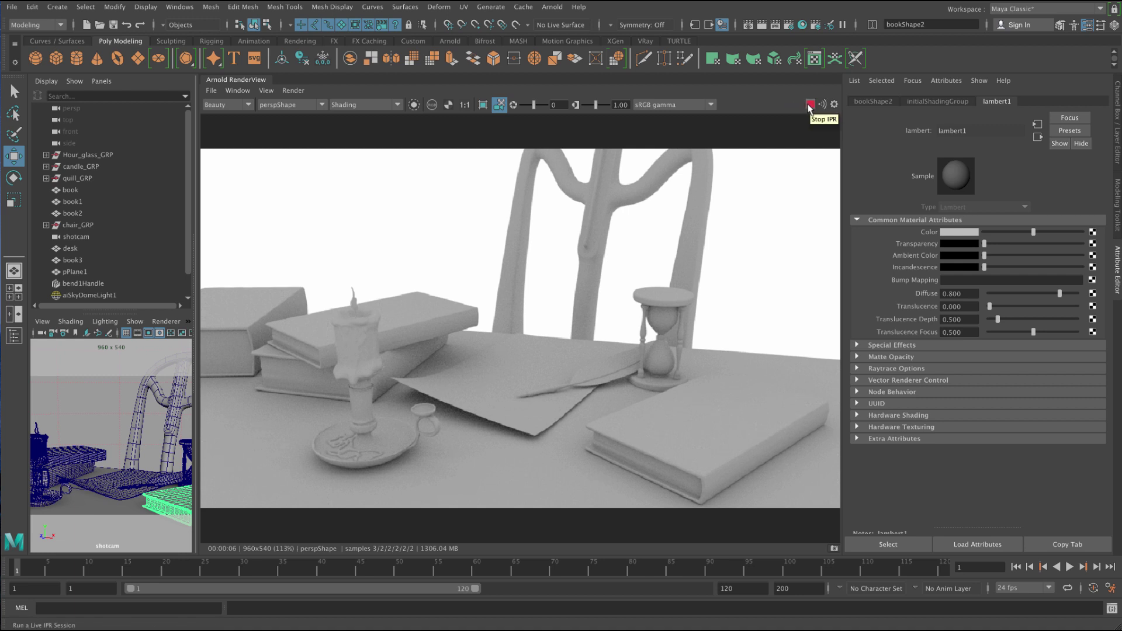
Stop the IPR session, refresh the render once, and open the RenderView Render menu.
click(809, 105)
click(822, 105)
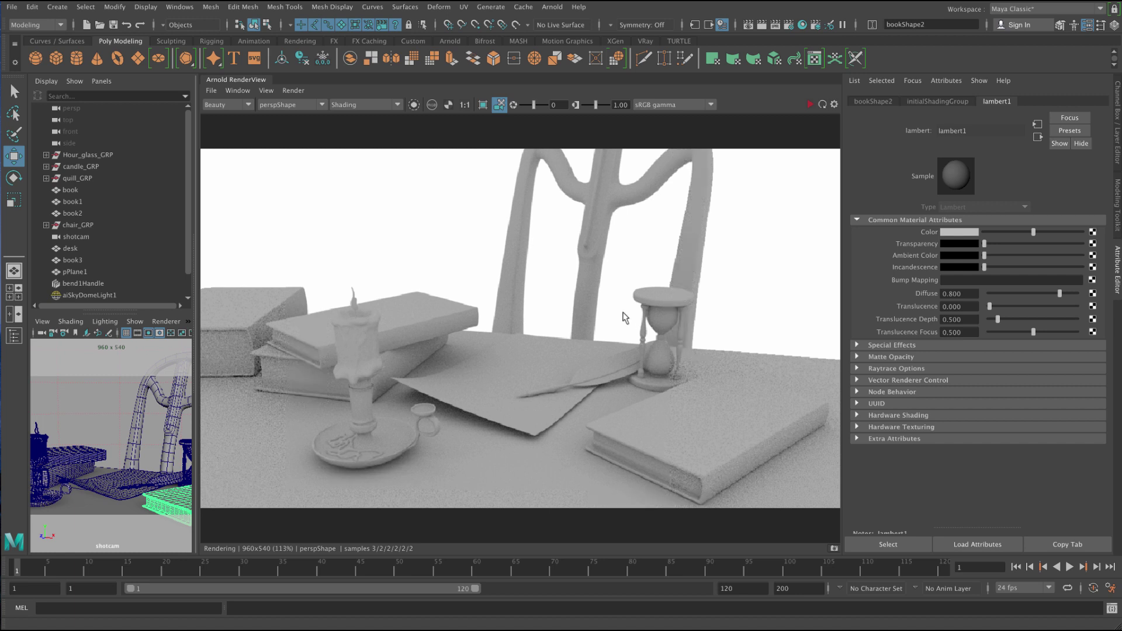
click(289, 91)
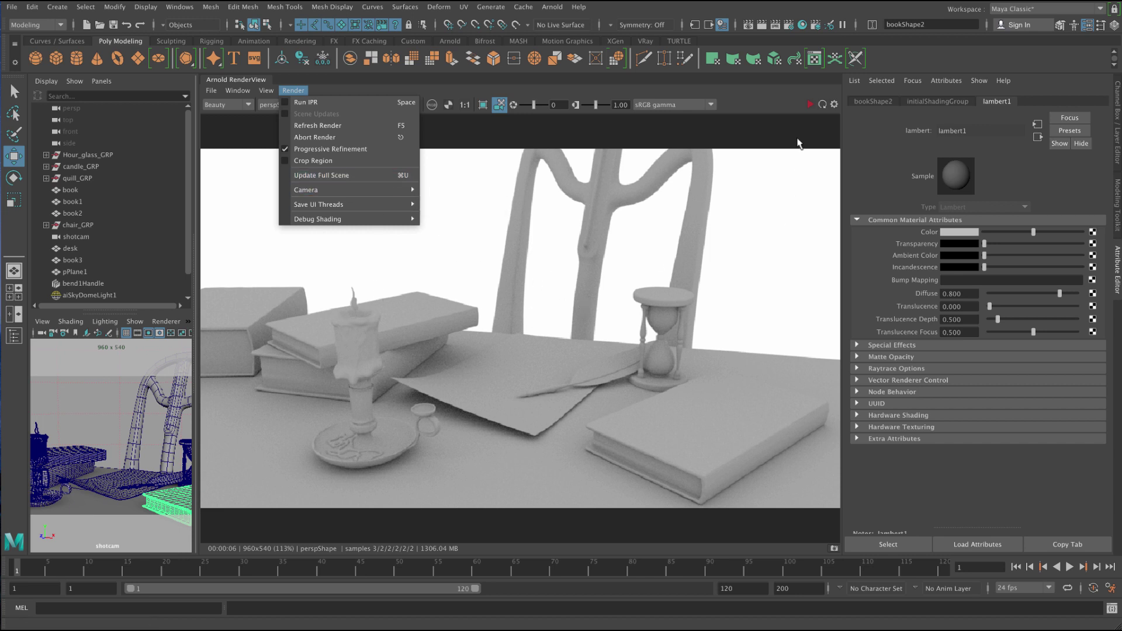
Start a new render and toggle progressive refinement from the Render menu.
click(810, 107)
click(809, 106)
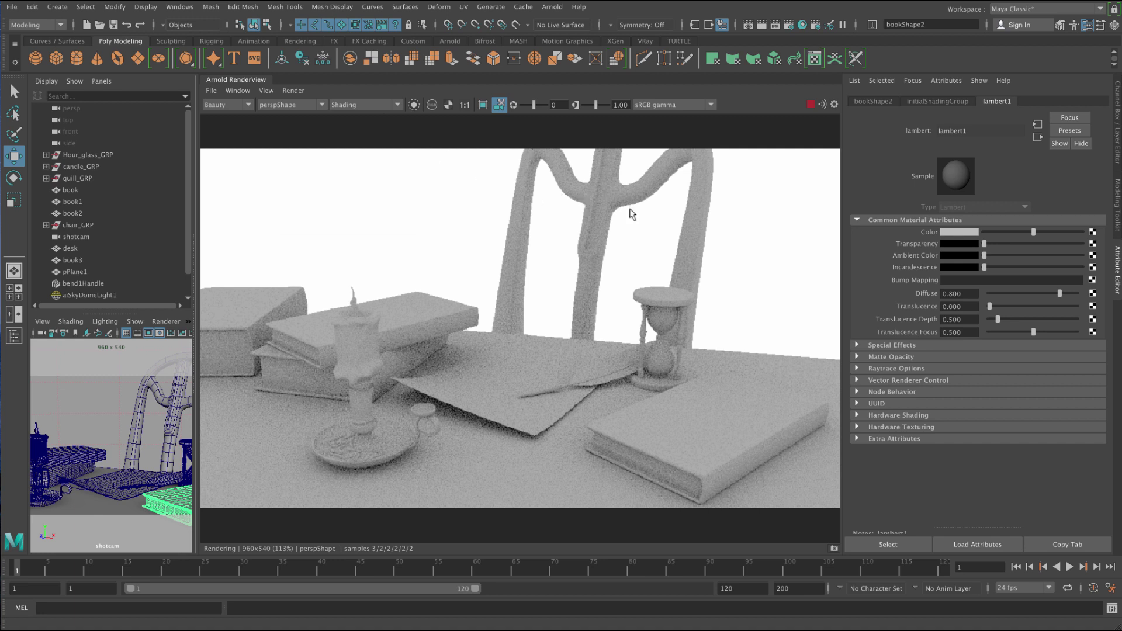
click(294, 91)
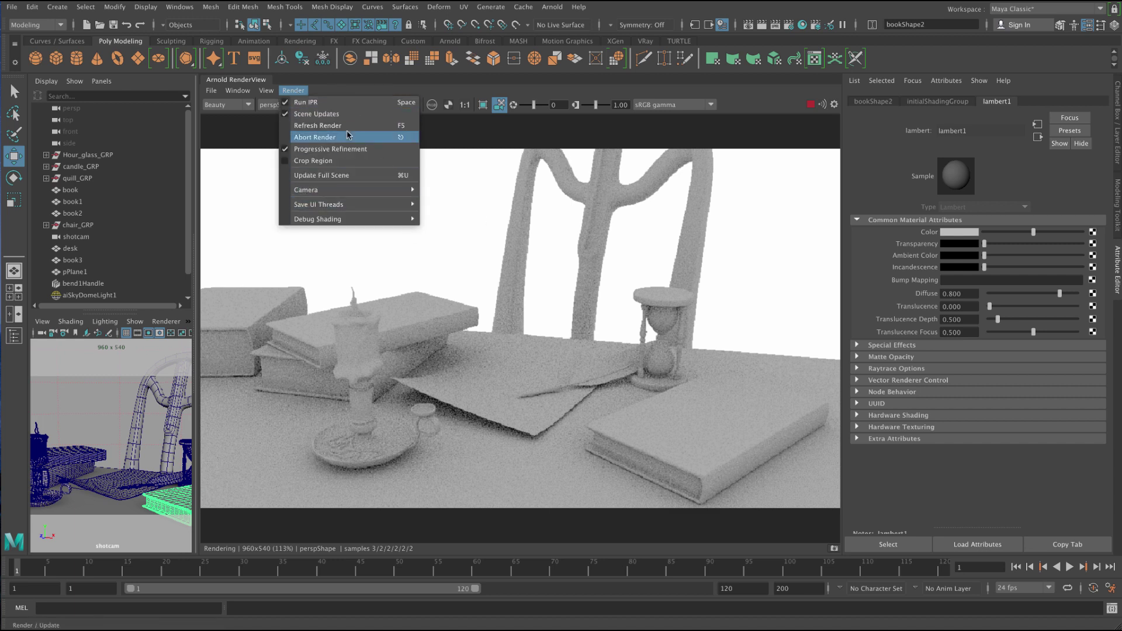
click(362, 147)
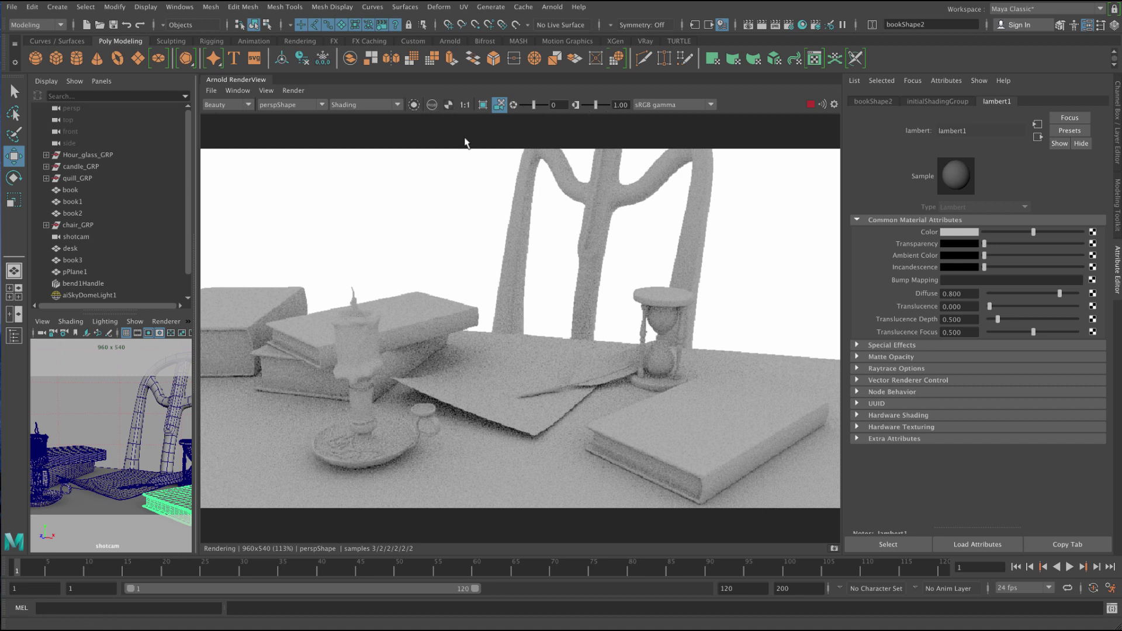
Switch between the alpha channel and RGB views, ending on the full-colour render.
click(448, 108)
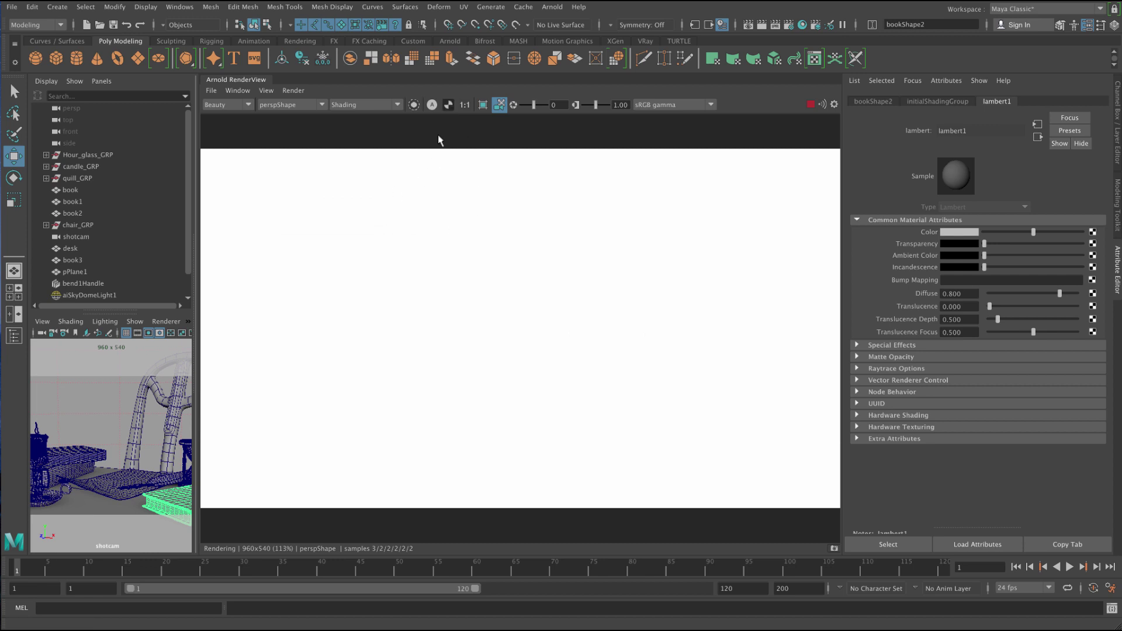
click(449, 107)
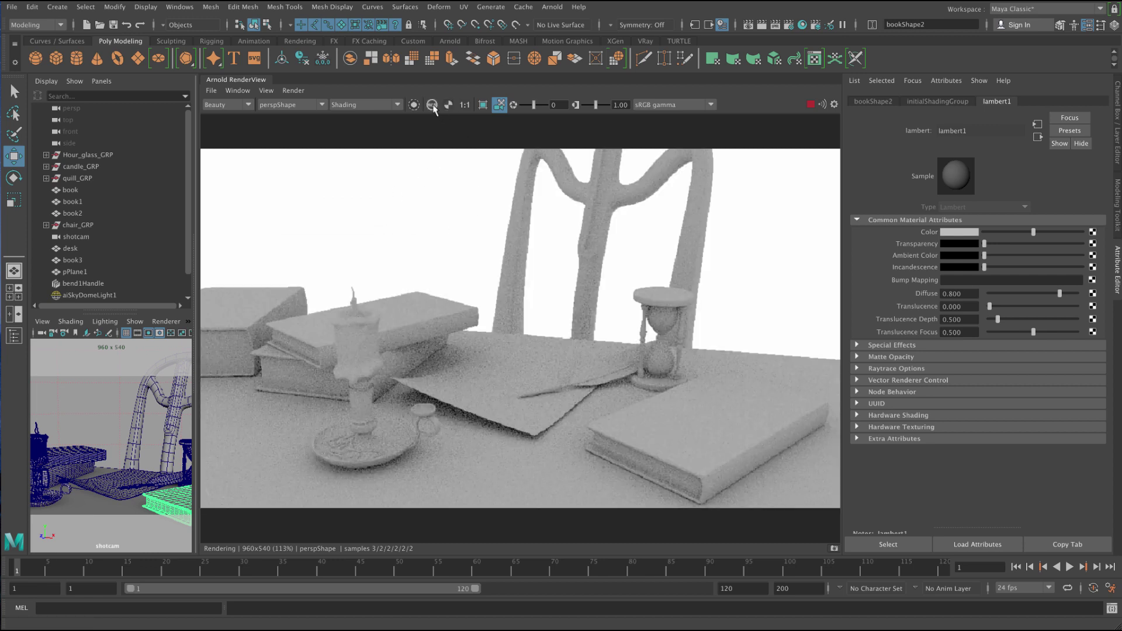
click(433, 106)
click(432, 106)
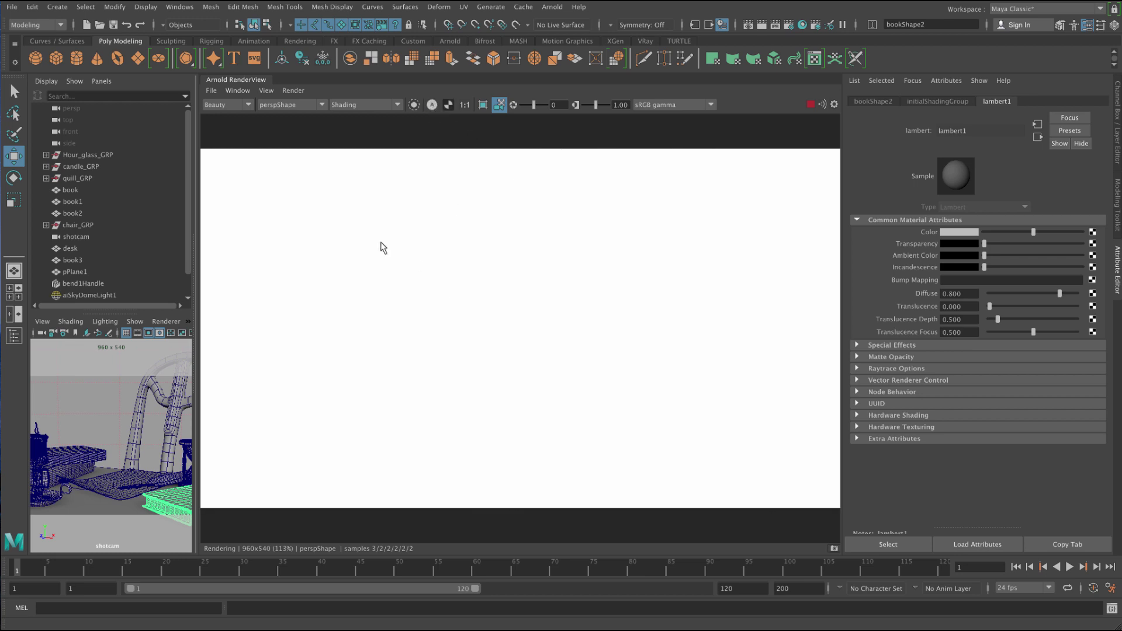
click(433, 106)
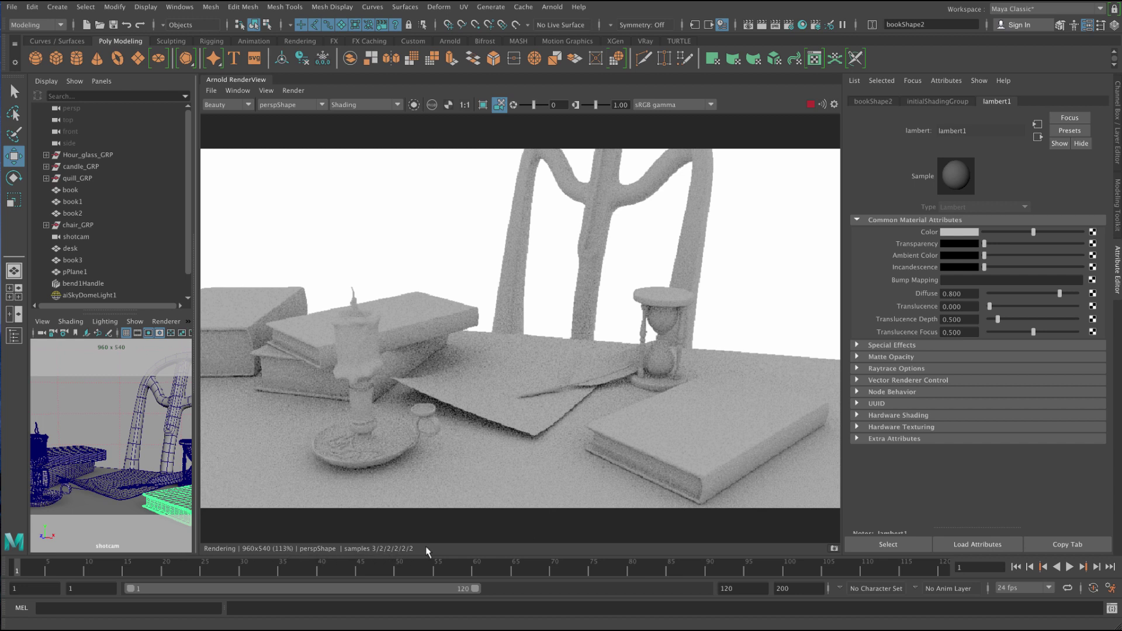
Review Arnold Sampling in Render Settings, close it, and dolly the render camera back.
click(789, 26)
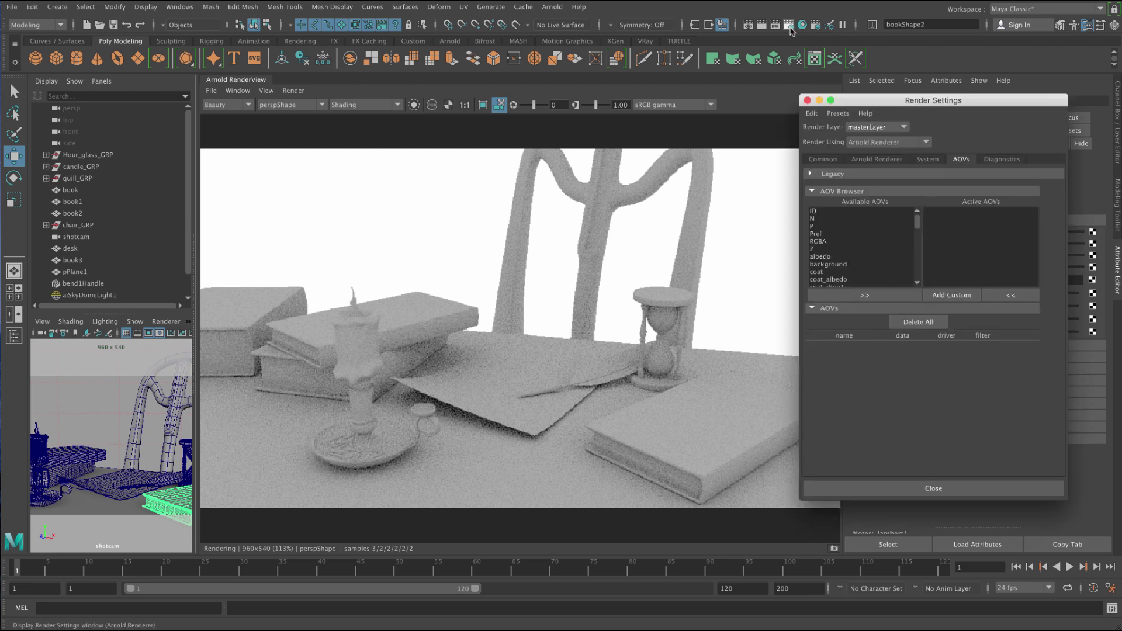
click(864, 163)
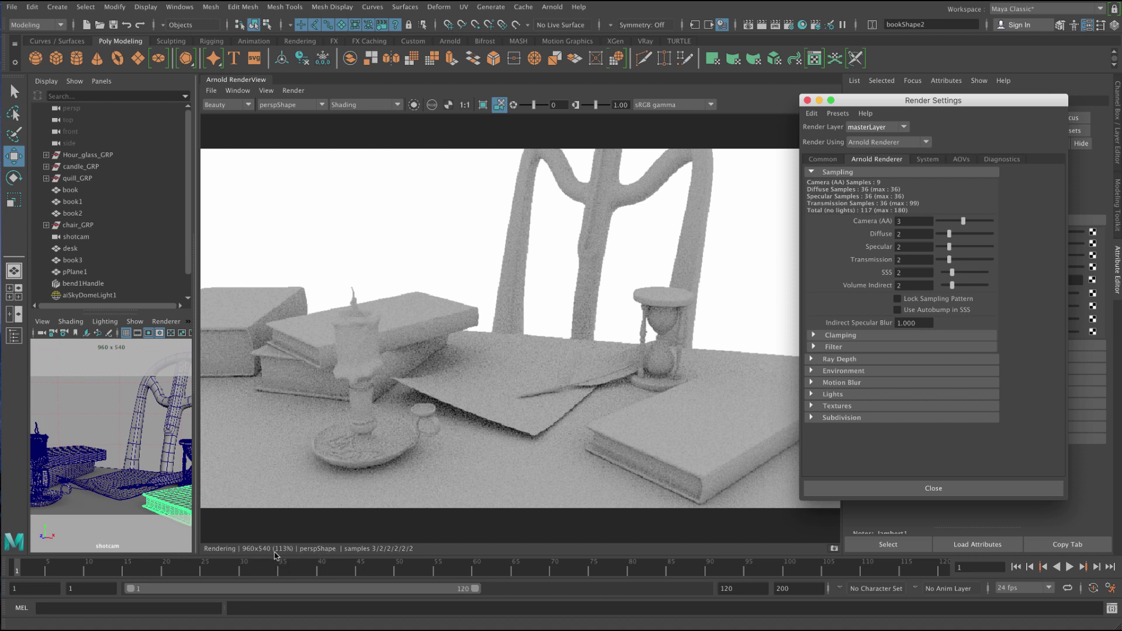
click(807, 101)
alt+right_drag(535, 249, 529, 281)
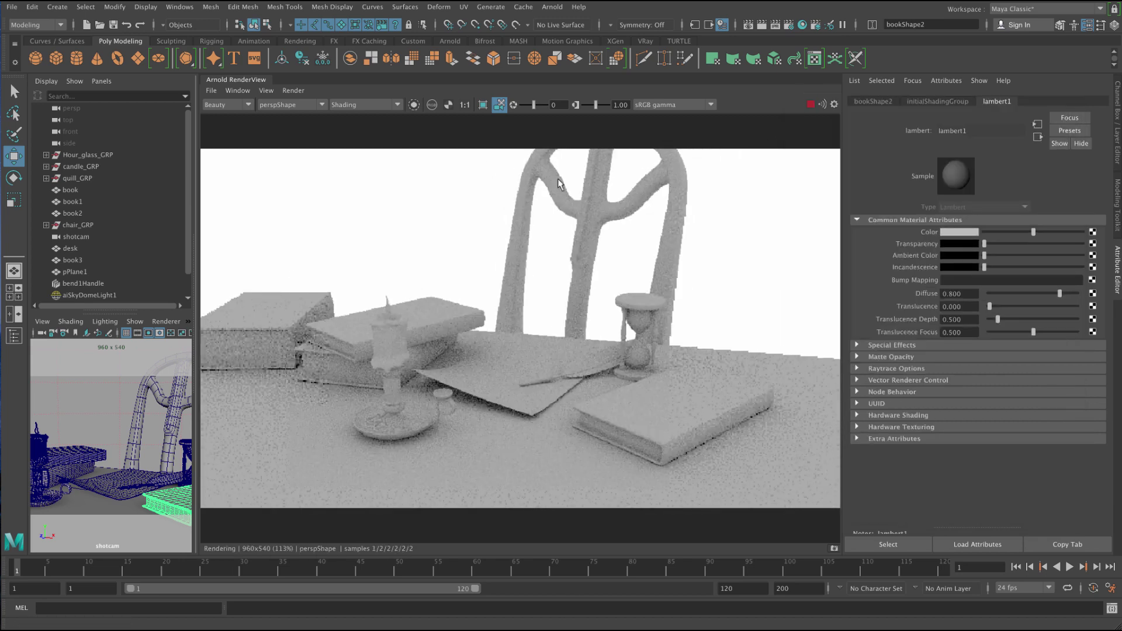
Disable 3D camera manipulation, zoom the image in and out, and show it at 1:1 size.
click(499, 105)
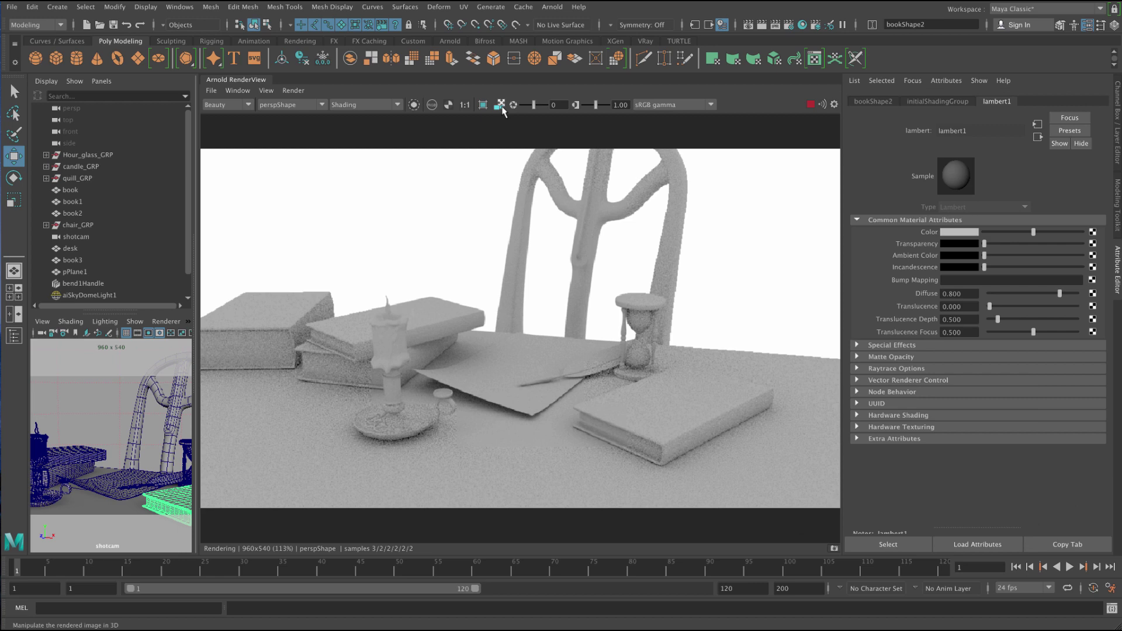
scroll(498, 292, down, 3)
scroll(496, 316, up, 1)
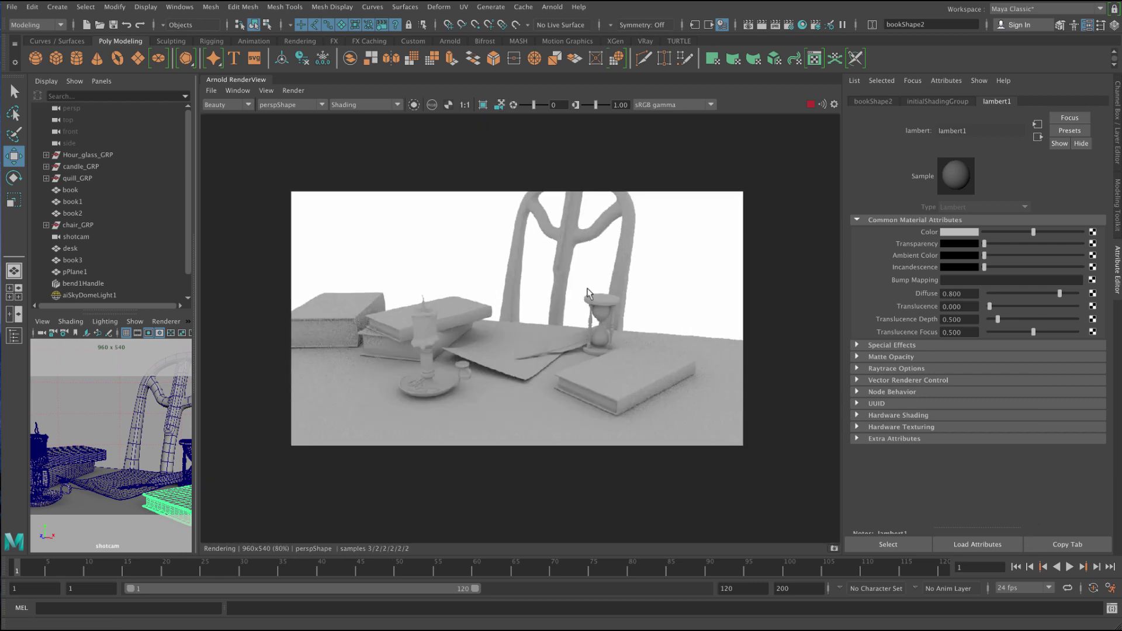
scroll(498, 320, down, 1)
scroll(500, 320, up, 2)
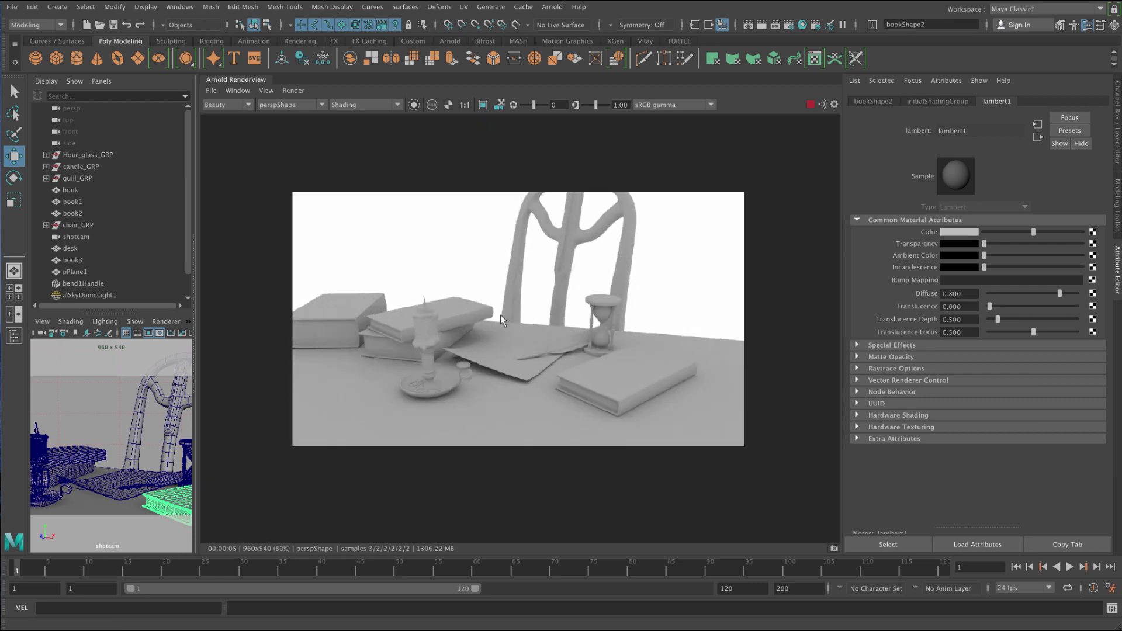
scroll(501, 320, down, 1)
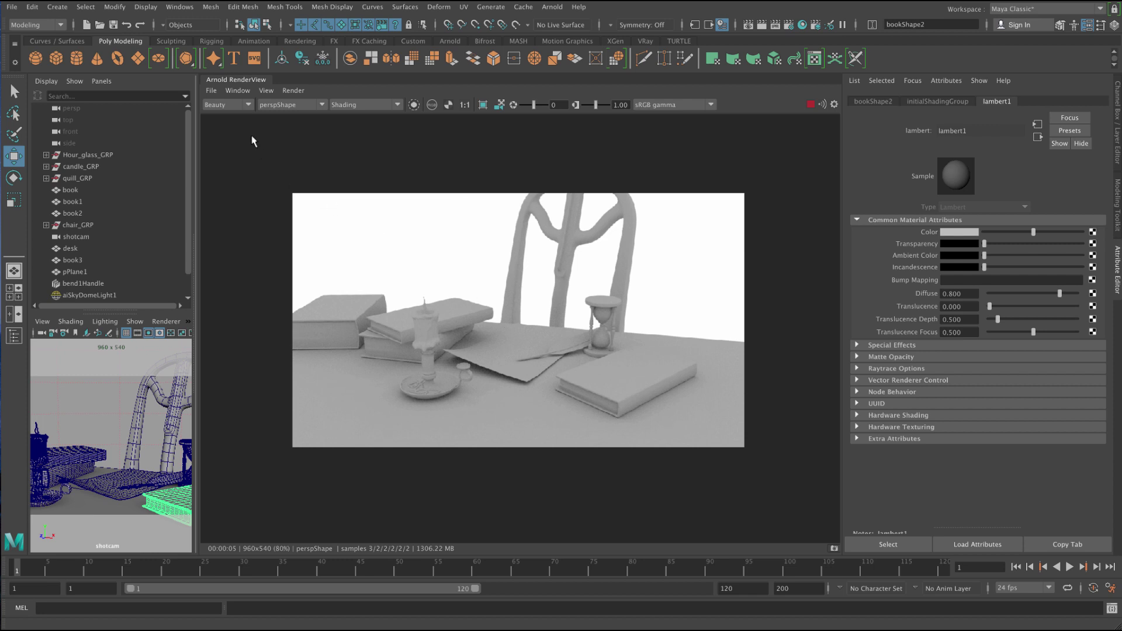
click(465, 106)
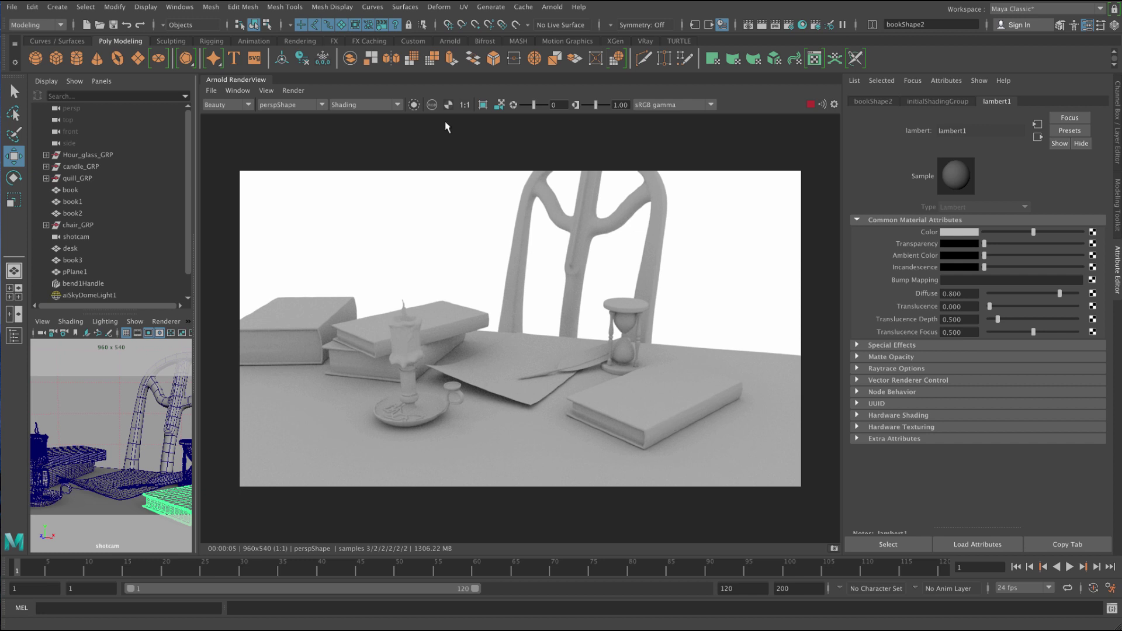
scroll(448, 126, down, 1)
scroll(448, 126, up, 2)
scroll(452, 129, down, 1)
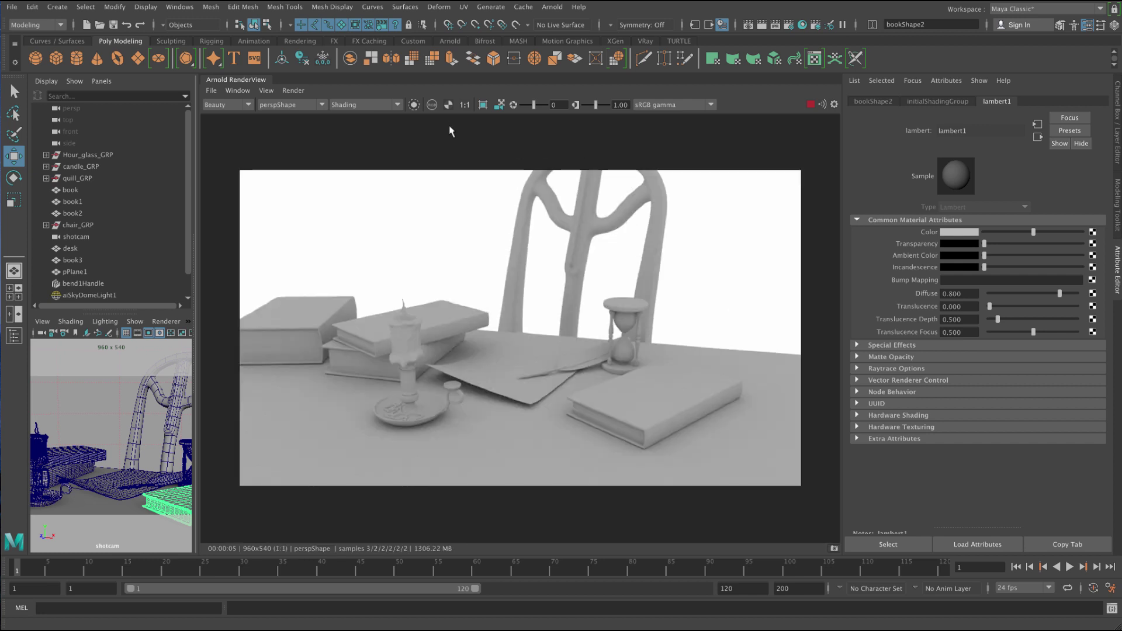
Store a first snapshot, select the desk, fit the image, and orbit to a new angle.
click(834, 550)
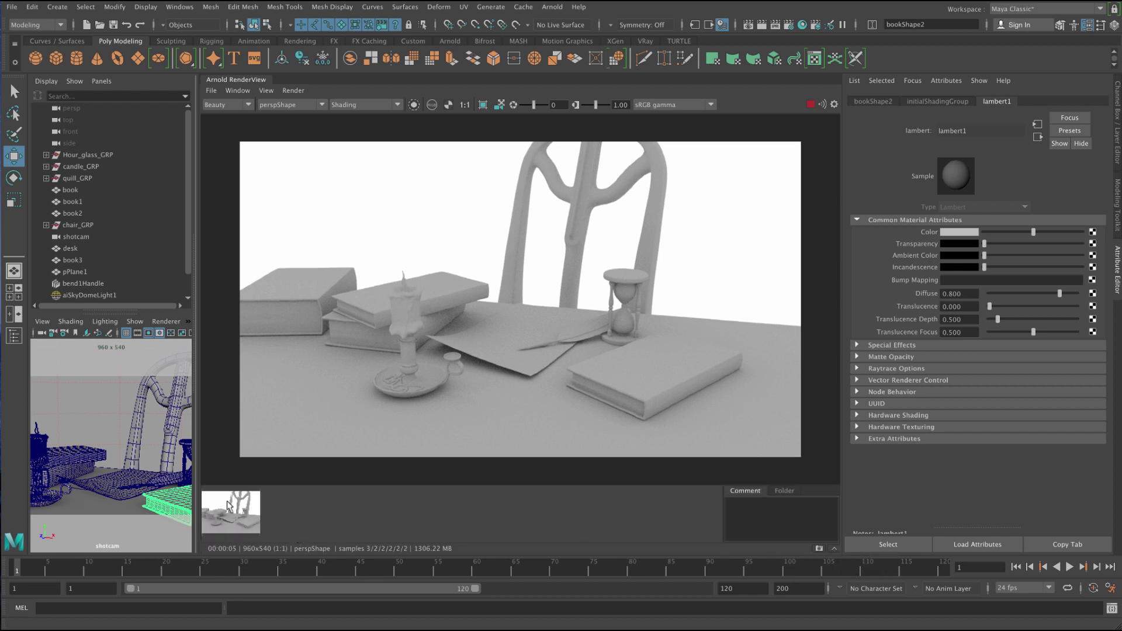
click(362, 388)
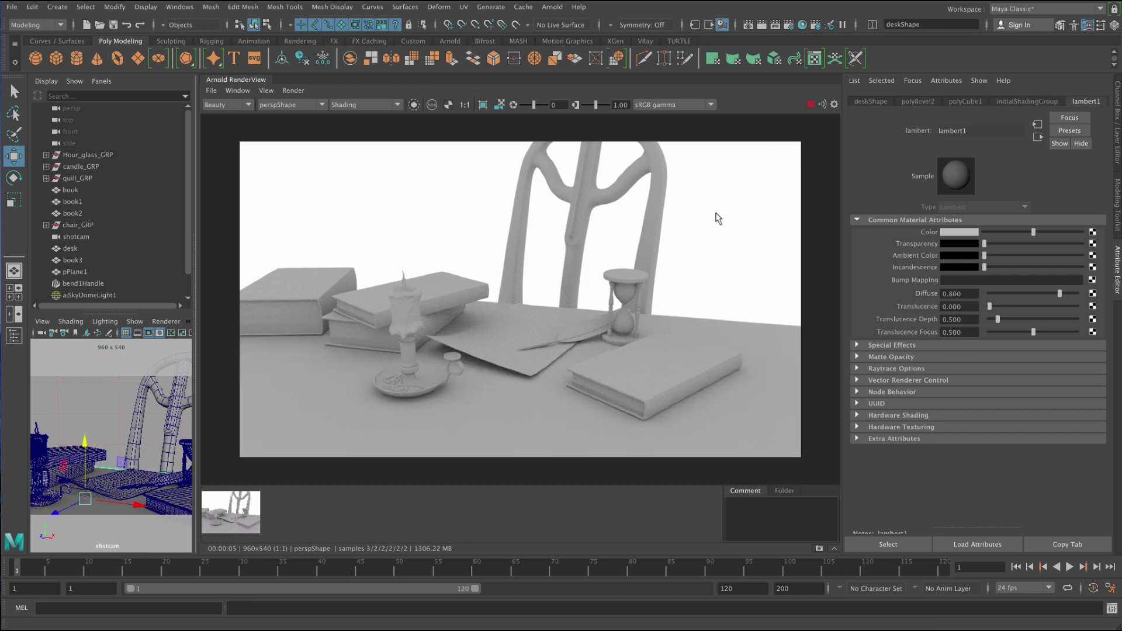
mouse_move(701, 238)
middle_down()
mouse_move(664, 226)
mouse_move(739, 253)
mouse_move(715, 250)
middle_up()
click(500, 104)
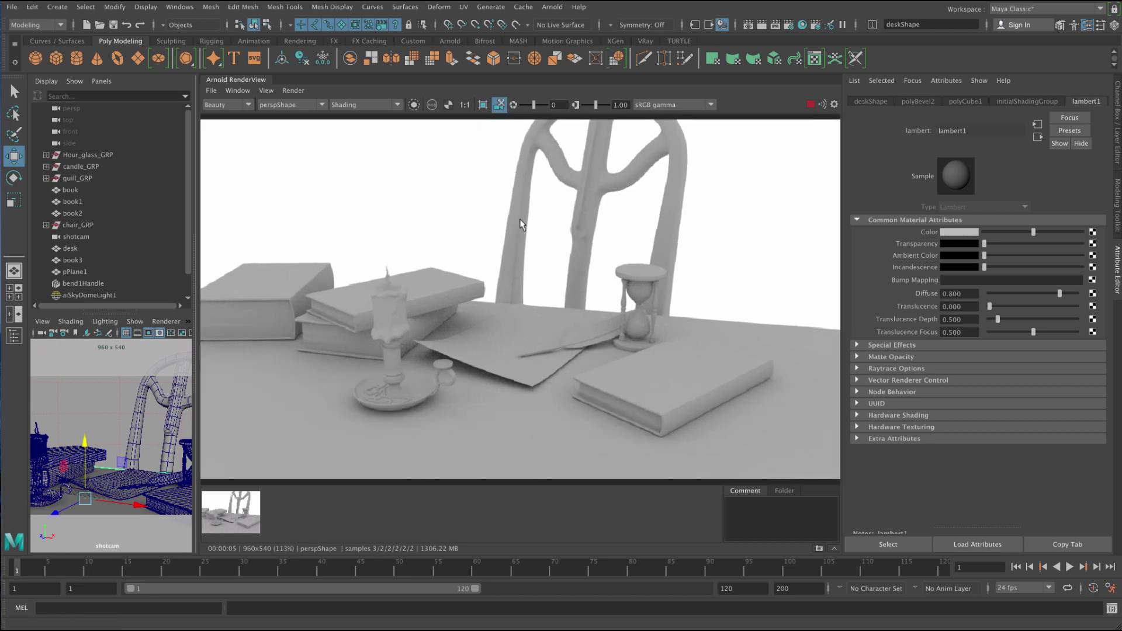
alt+drag(570, 272, 526, 279)
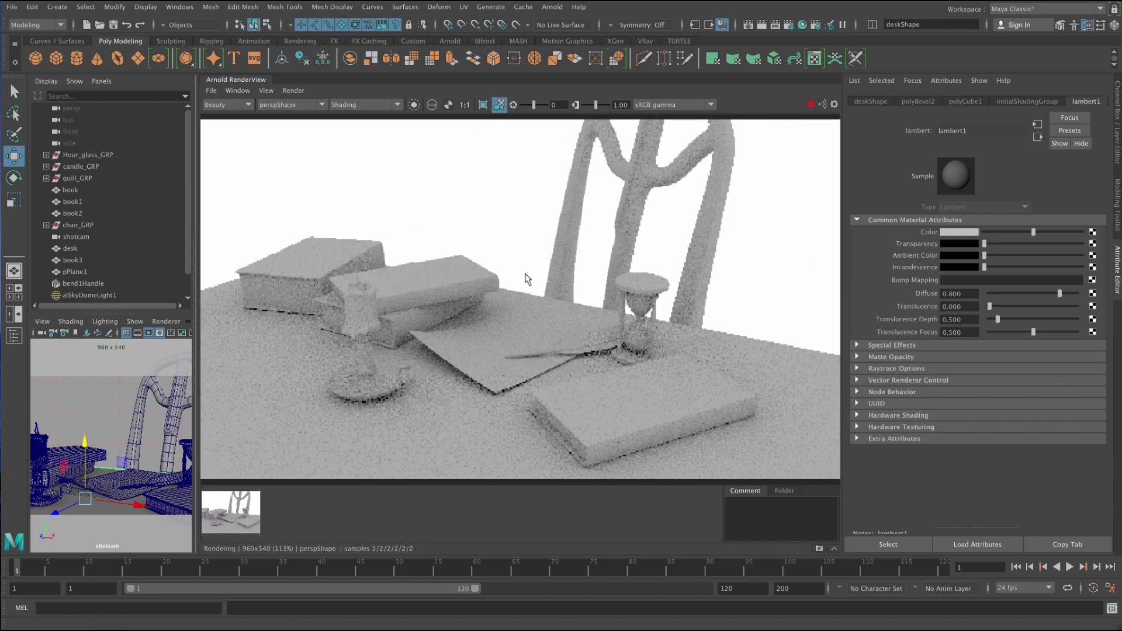
Store a second snapshot and flip between the two snapshot thumbnails to compare.
click(819, 548)
alt+drag(585, 398, 587, 331)
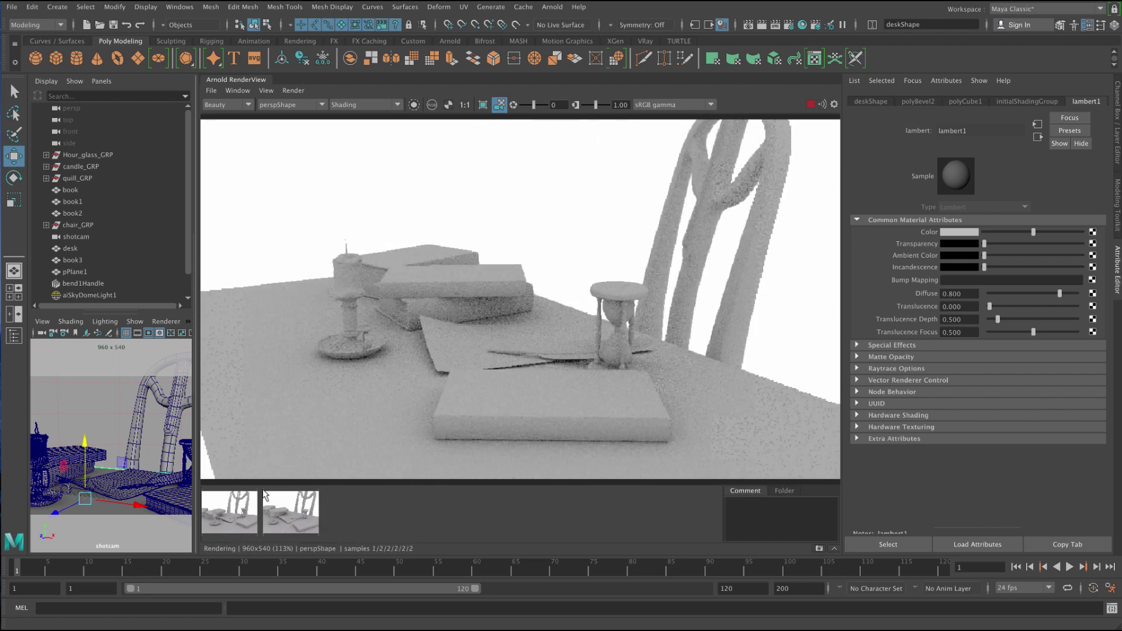
click(292, 514)
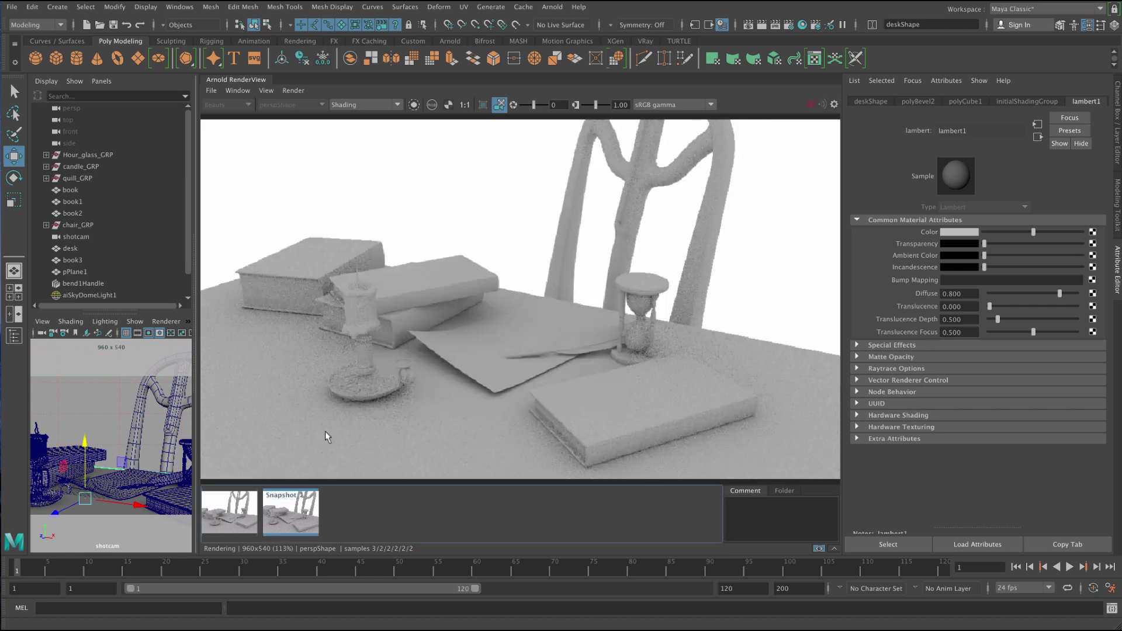
click(240, 512)
click(299, 516)
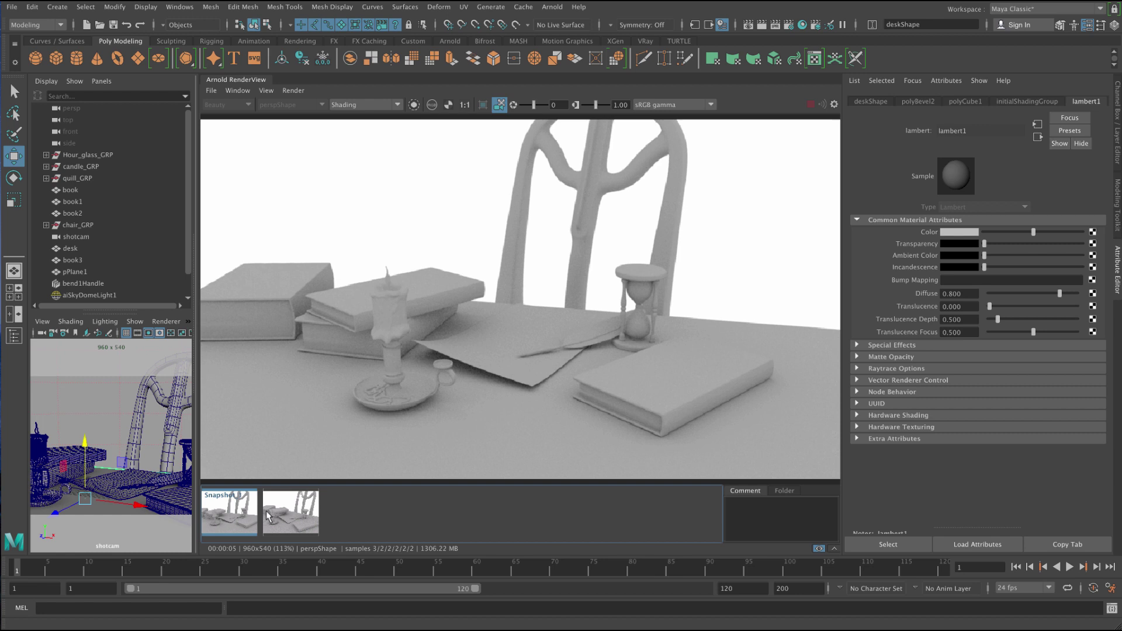
click(268, 515)
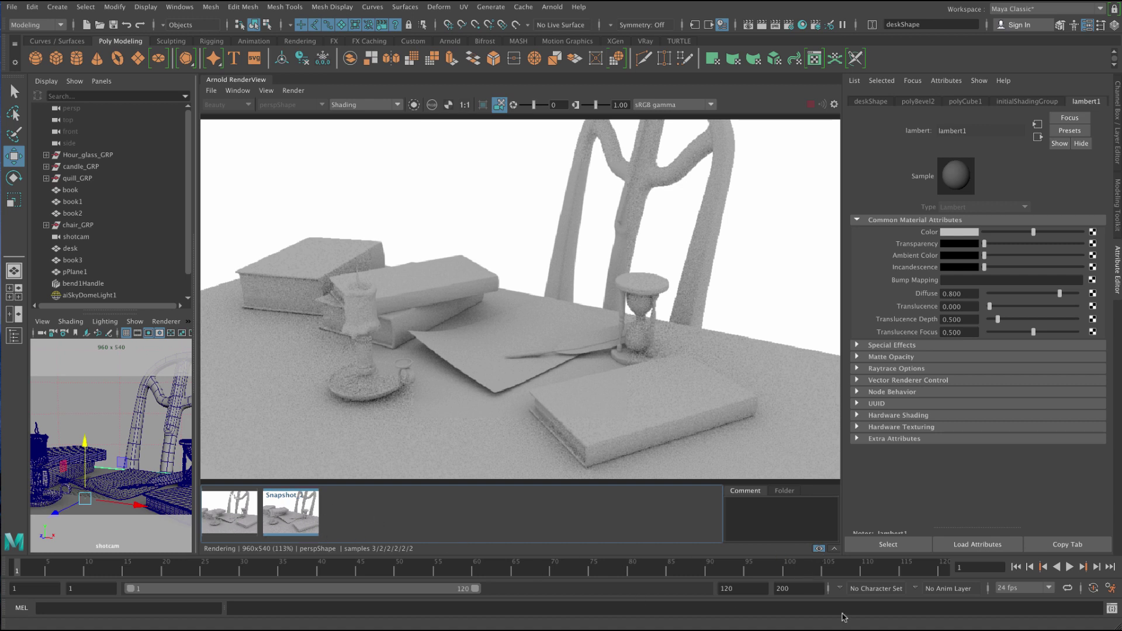
Leave snapshot view and orbit the live render camera toward the chair, then wider.
click(819, 550)
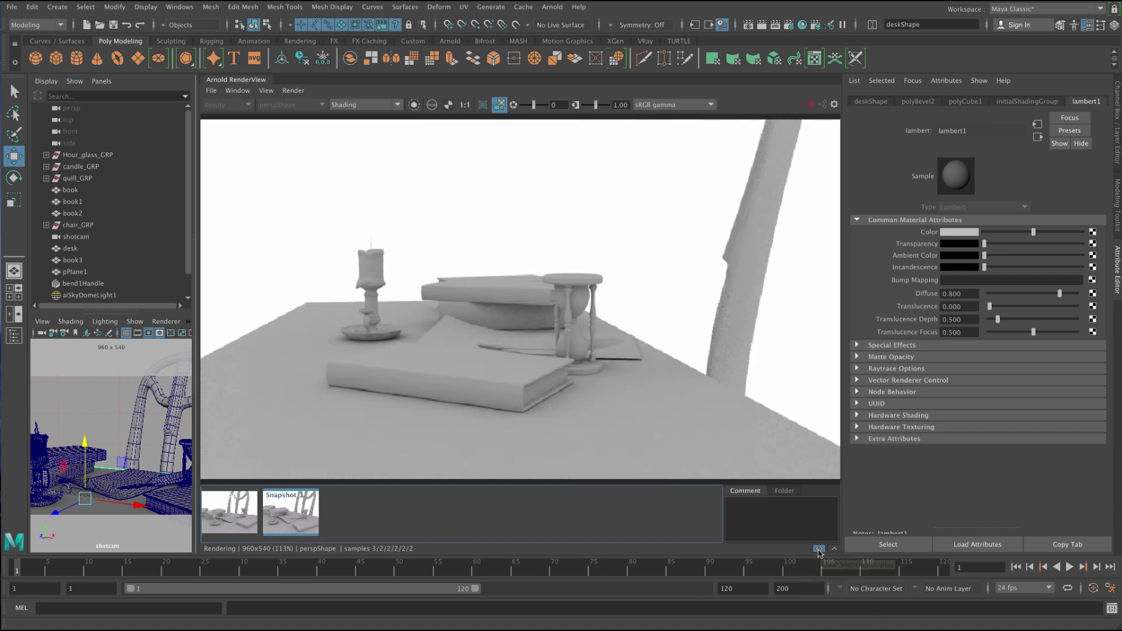
alt+drag(535, 293, 507, 337)
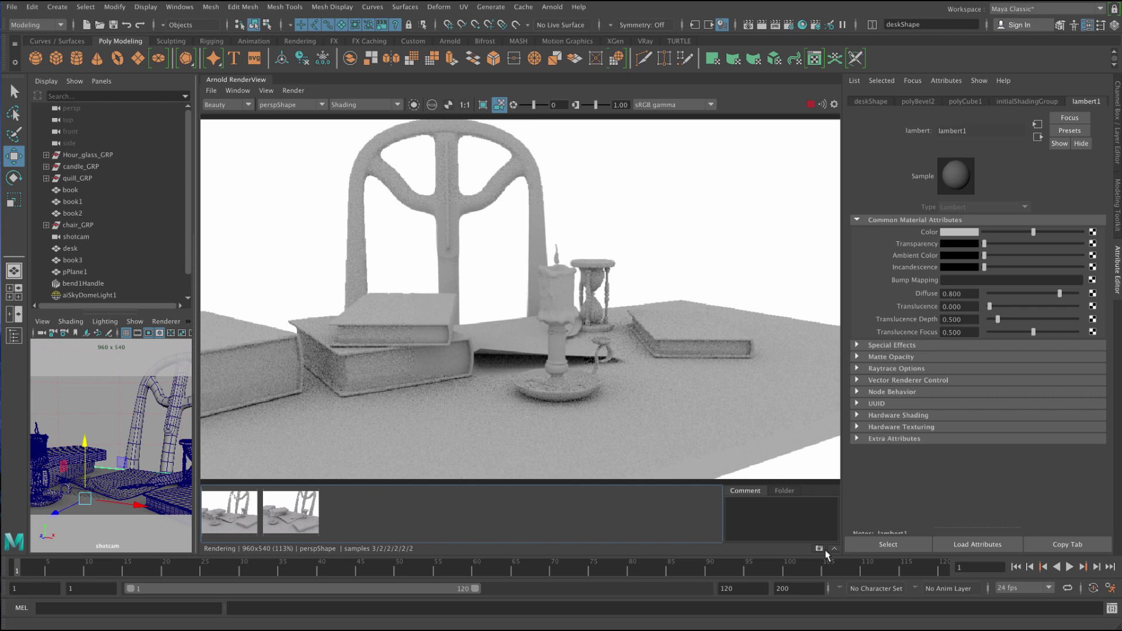
alt+right_drag(678, 415, 650, 417)
alt+drag(650, 413, 599, 415)
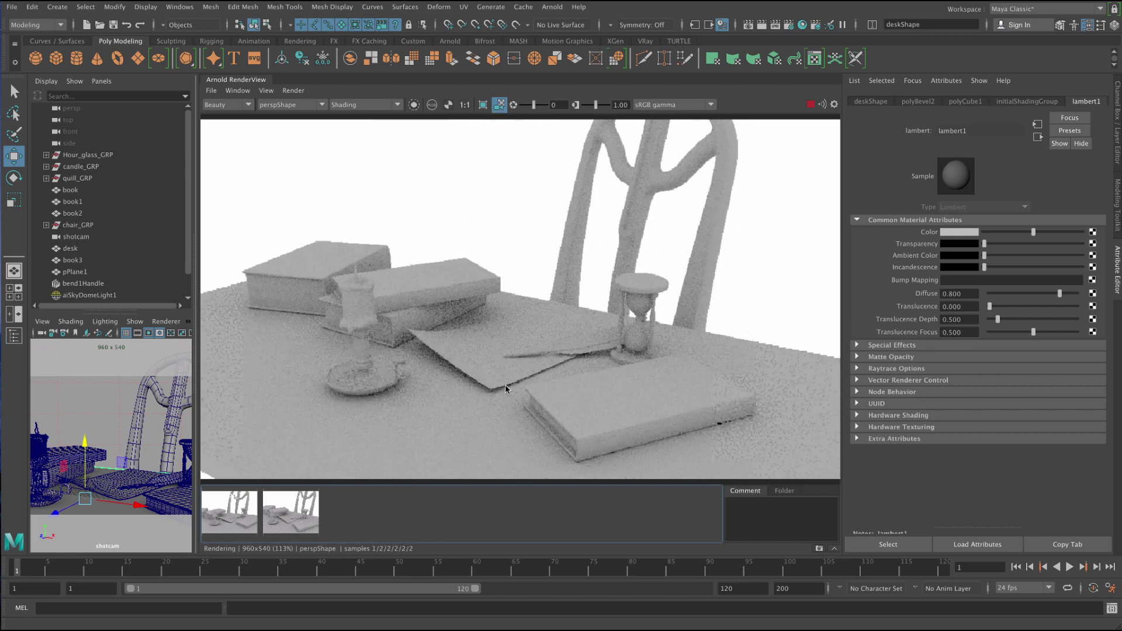
Compare against a stored snapshot, return live, select the paper, and orbit to a low angle.
click(285, 517)
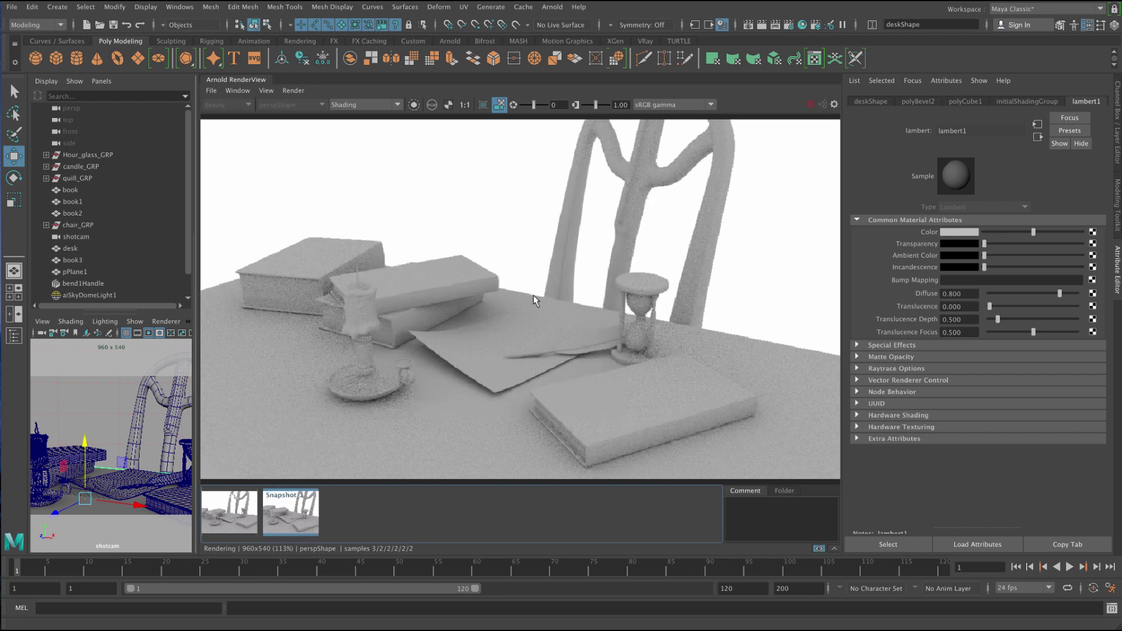
click(819, 549)
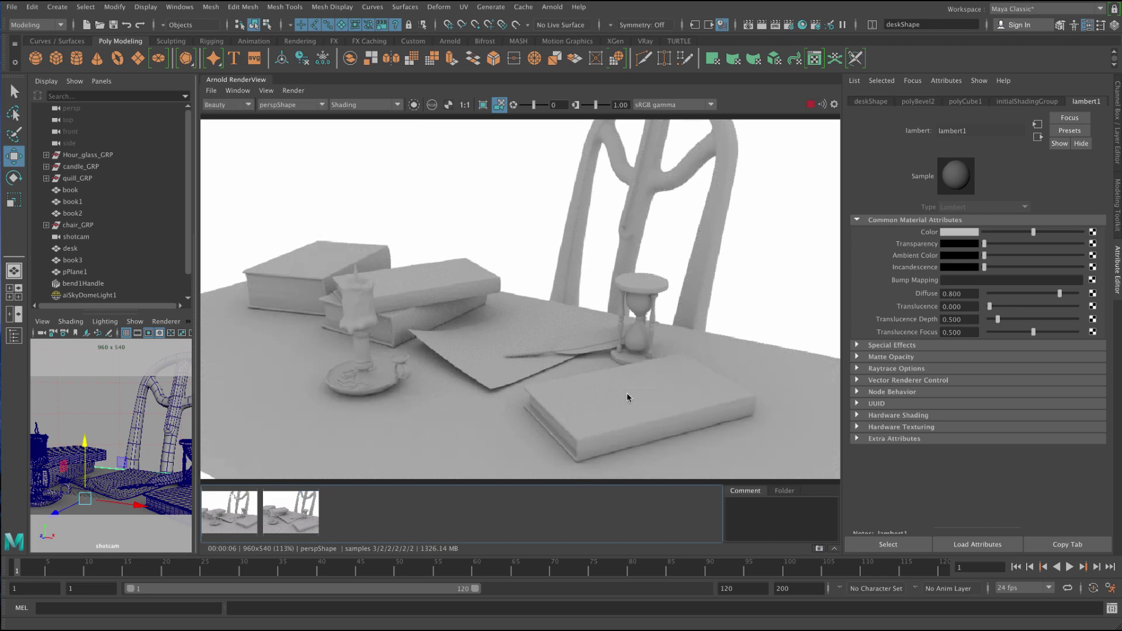
alt+drag(627, 397, 579, 399)
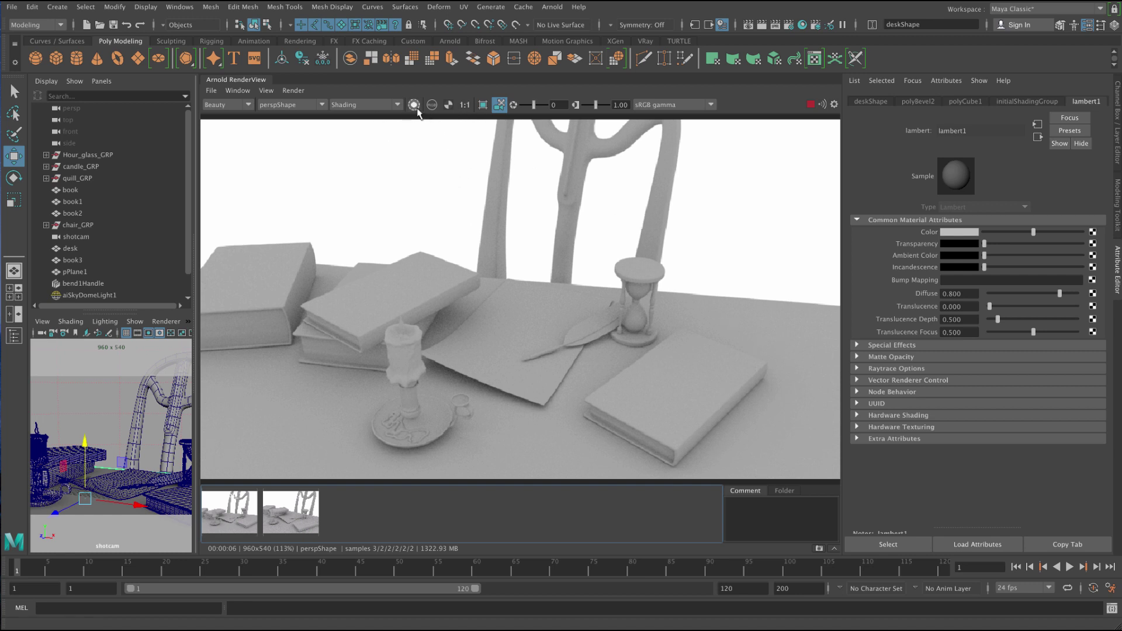
click(520, 323)
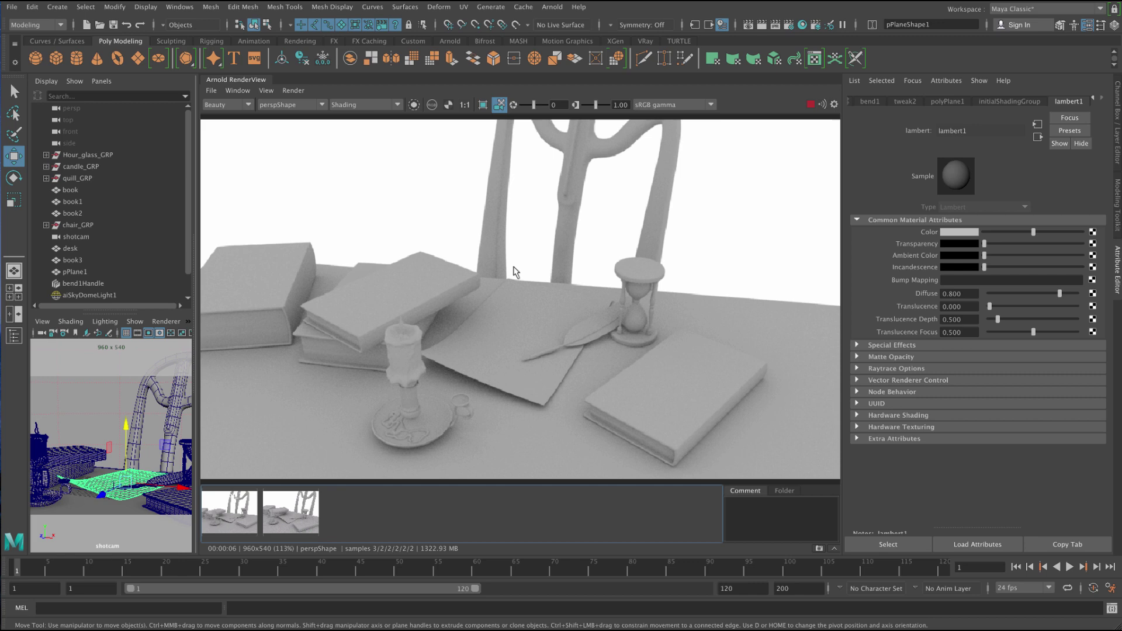
alt+drag(510, 268, 612, 302)
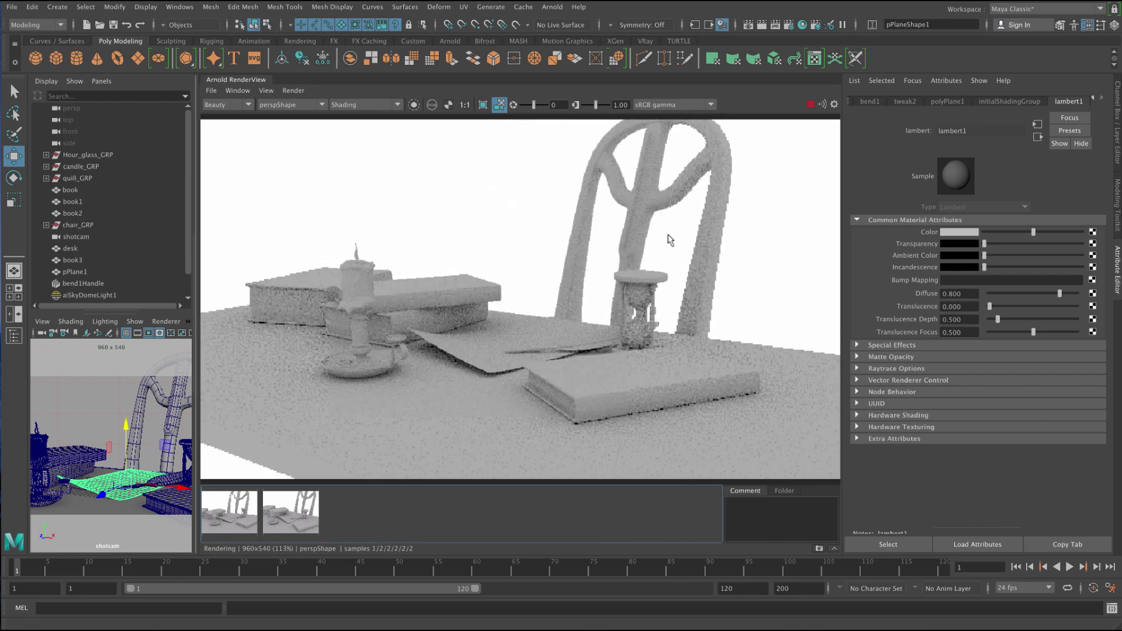